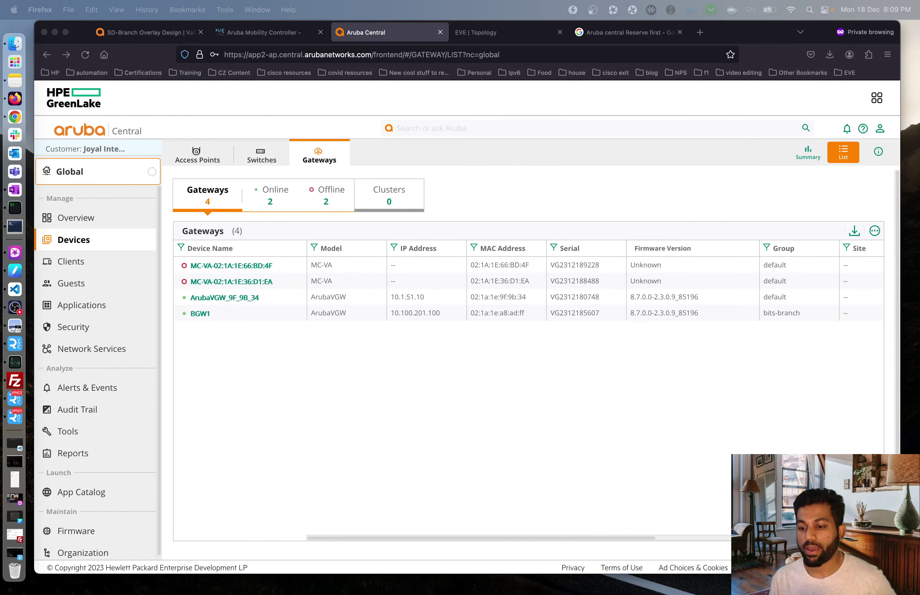
- Check the VPNC1 console output, then filter the Gateways list to the Online gateways
click(530, 342)
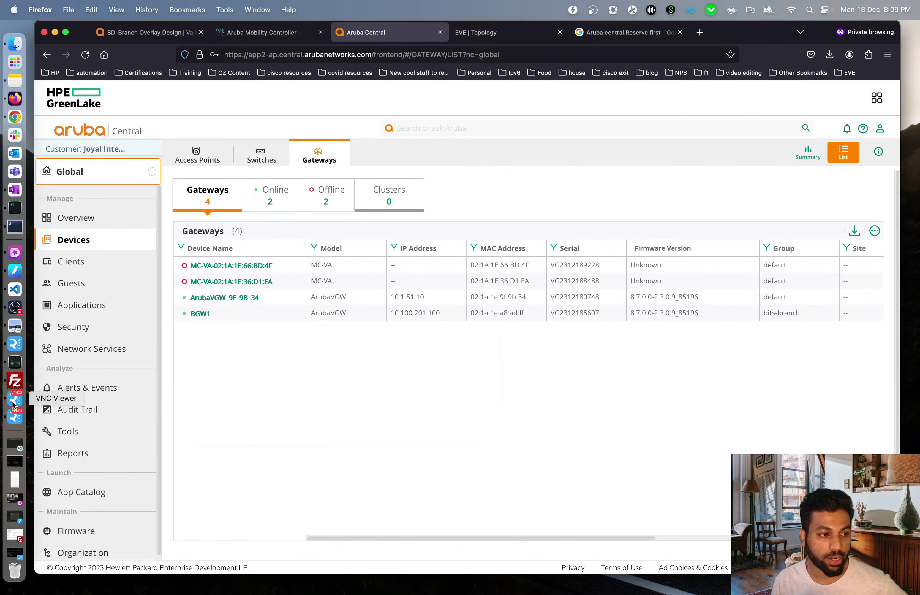
click(15, 414)
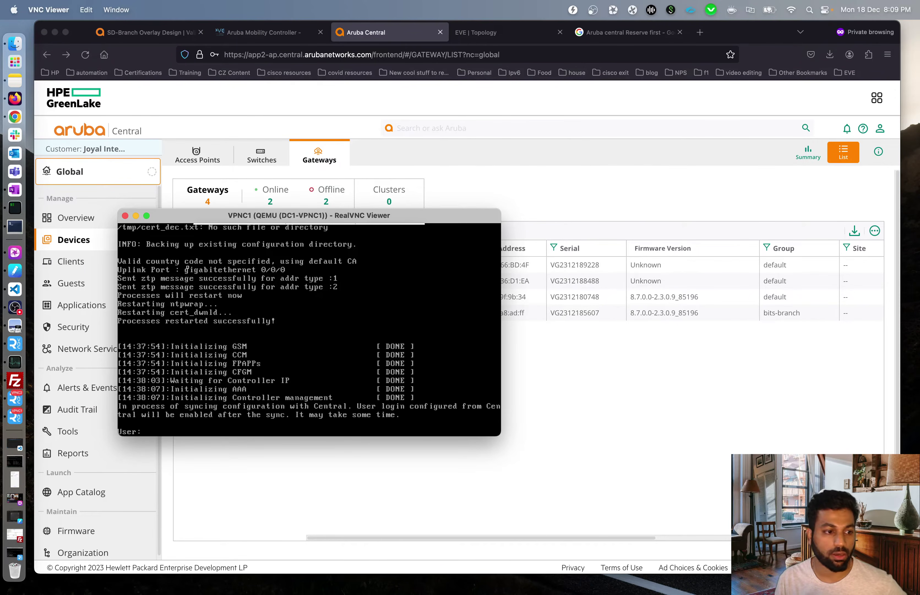
click(136, 215)
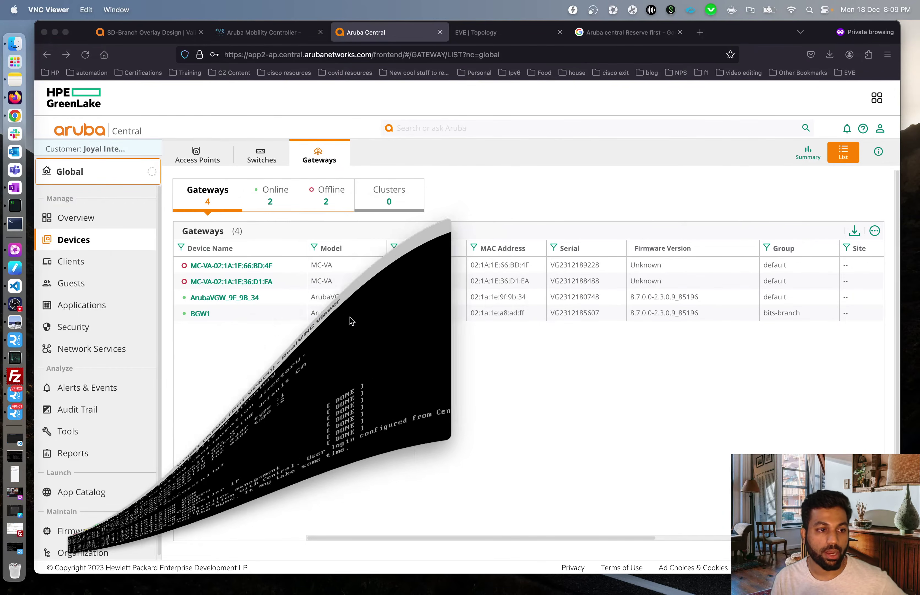
click(278, 195)
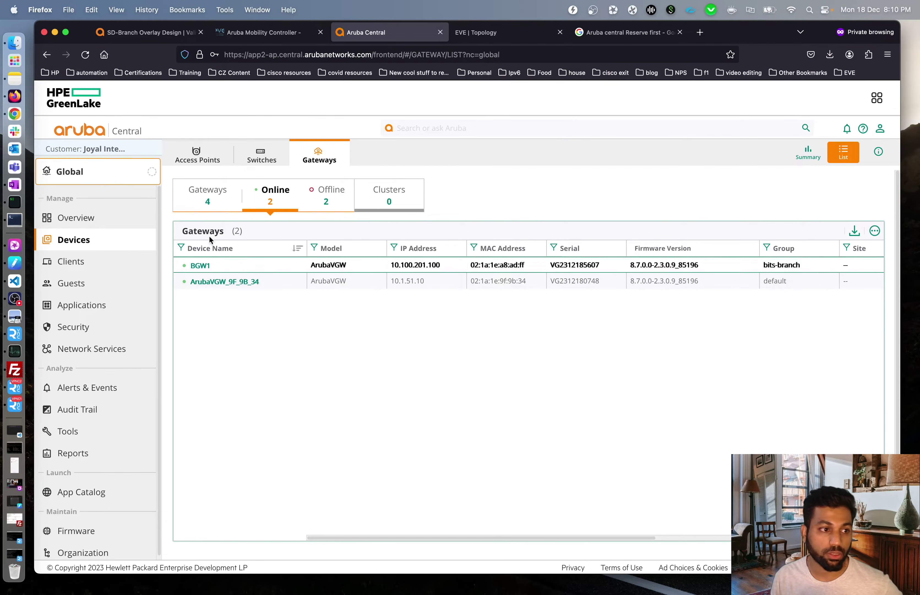
- Scope the view to bits-VPNC-DC1, then open the Groups page under Network Structure
click(98, 184)
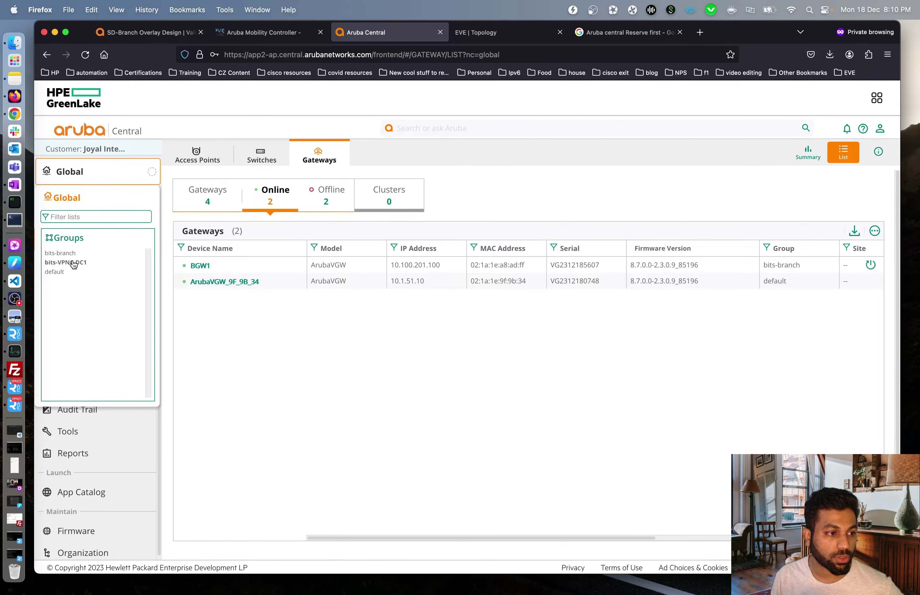
click(75, 263)
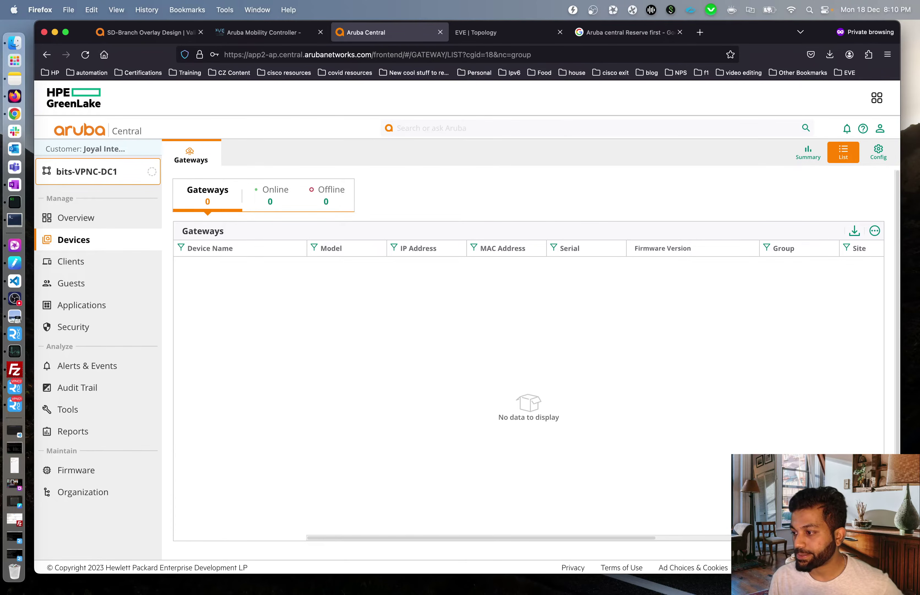
click(98, 186)
click(95, 239)
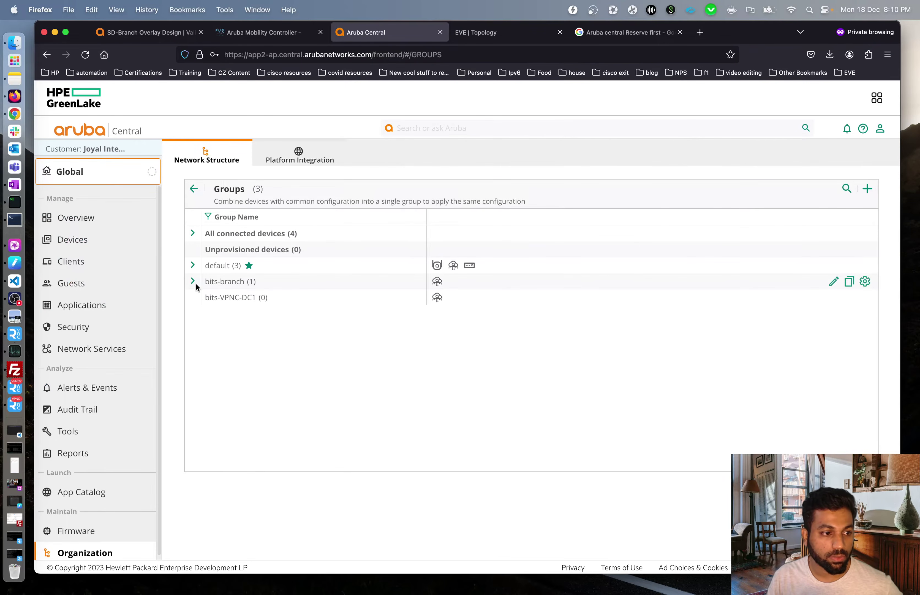
- Move gateway ArubaVGW_9F_9B_34 from the default group into bits-VPNC-DC1 and confirm
click(203, 268)
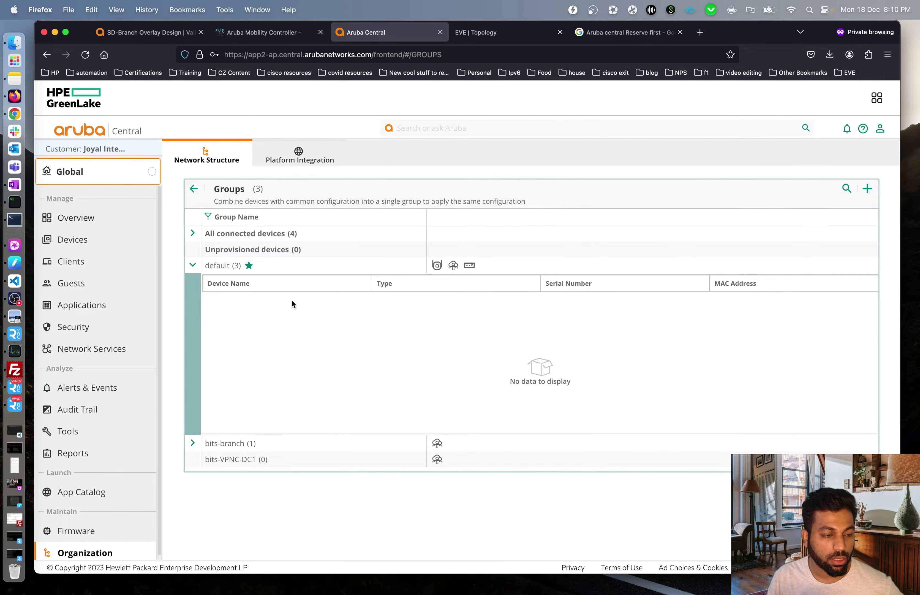
shift+click(282, 302)
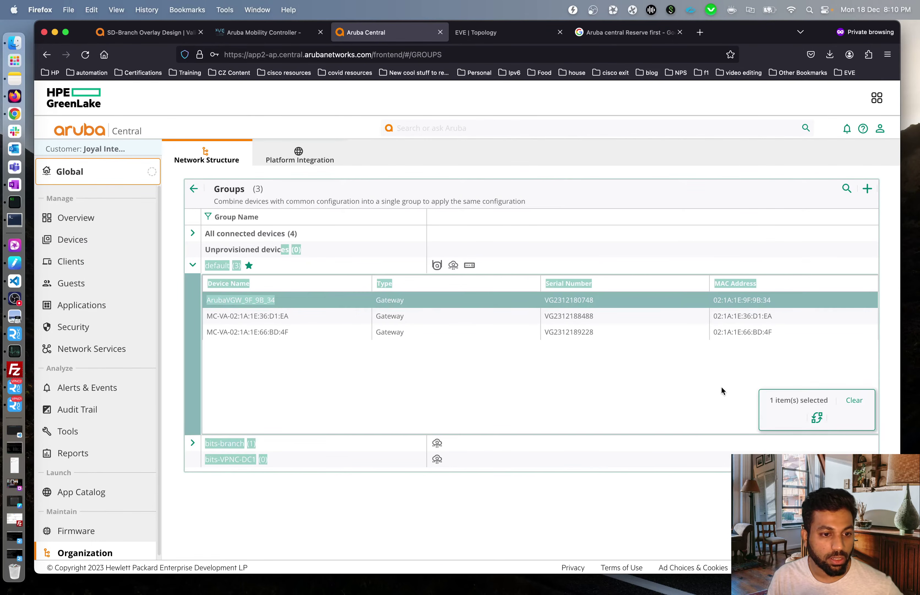
click(816, 418)
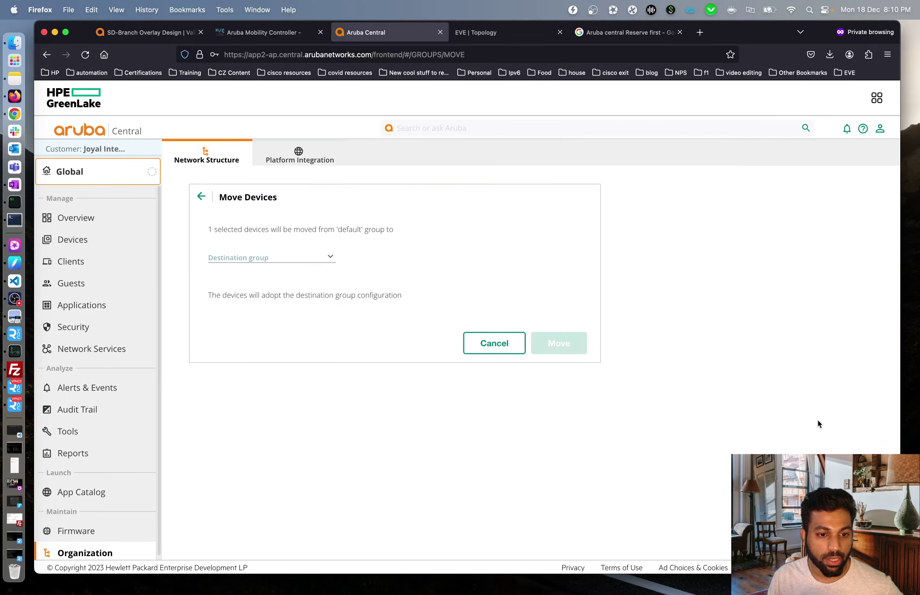
click(301, 262)
click(253, 318)
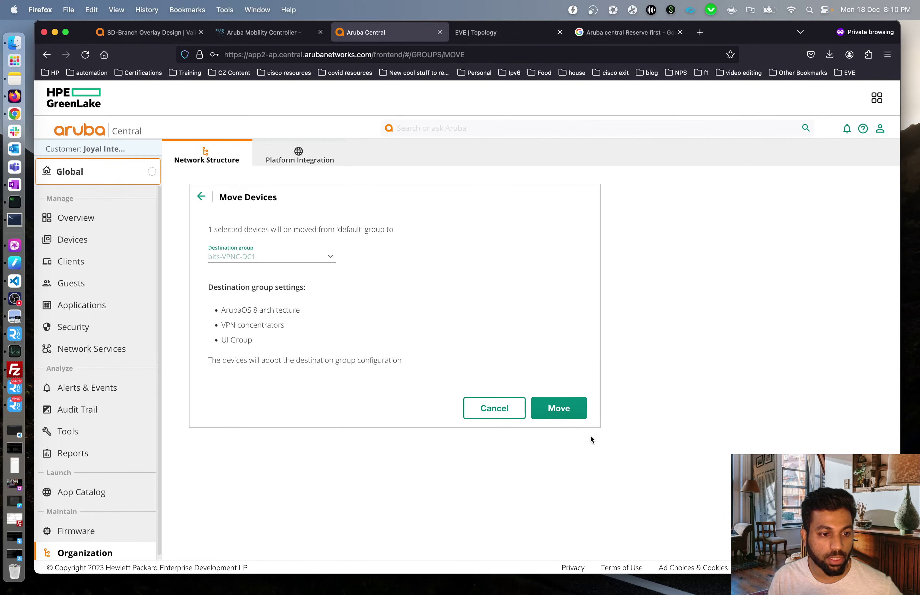
click(573, 411)
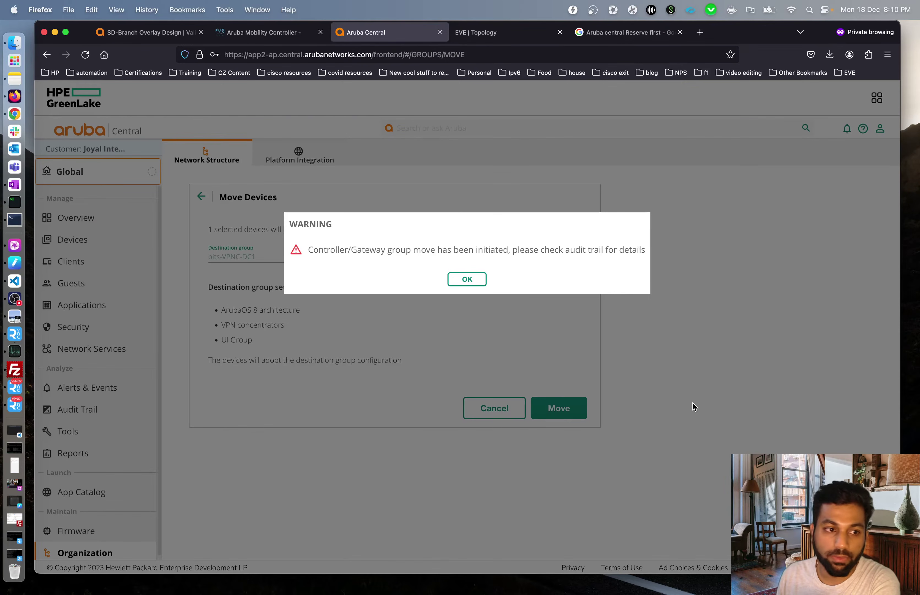
click(469, 283)
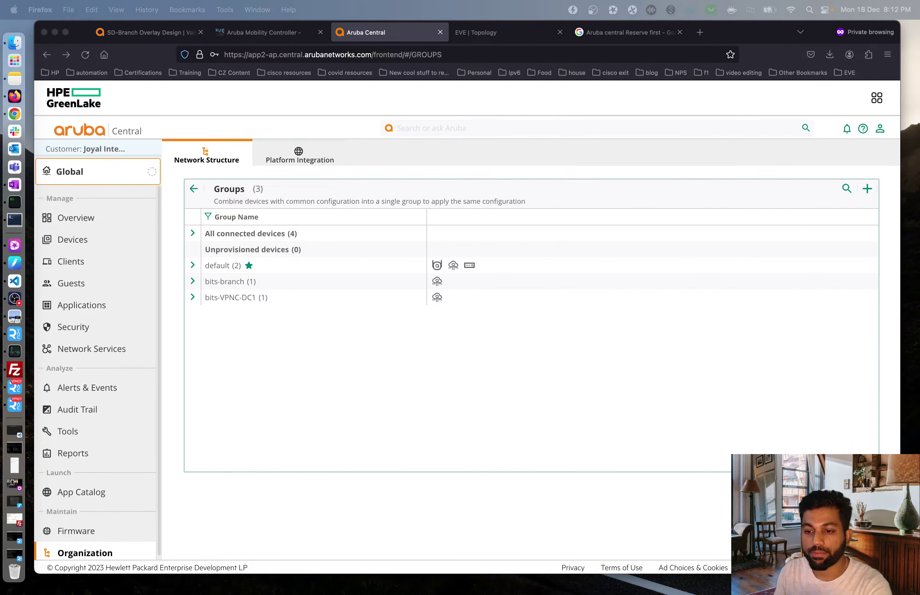
- Expand bits-VPNC-DC1 to verify its gateway, then launch the group's guided setup
click(193, 296)
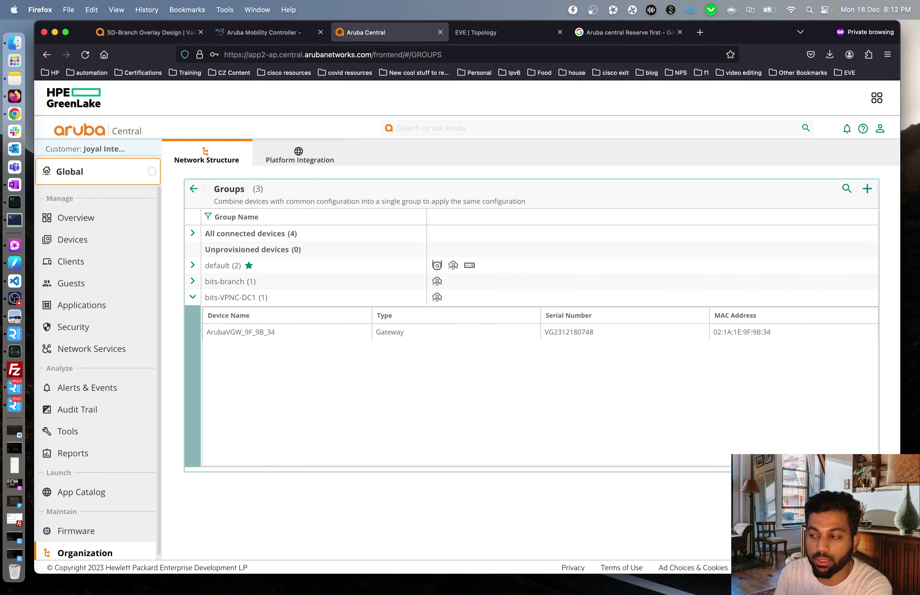
double_click(610, 413)
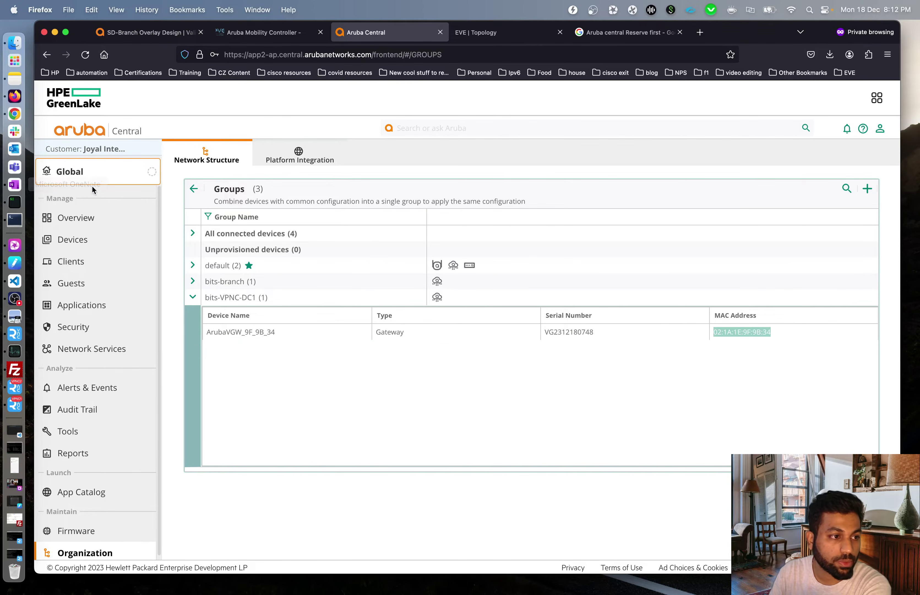
triple_click(811, 371)
mouse_move(687, 298)
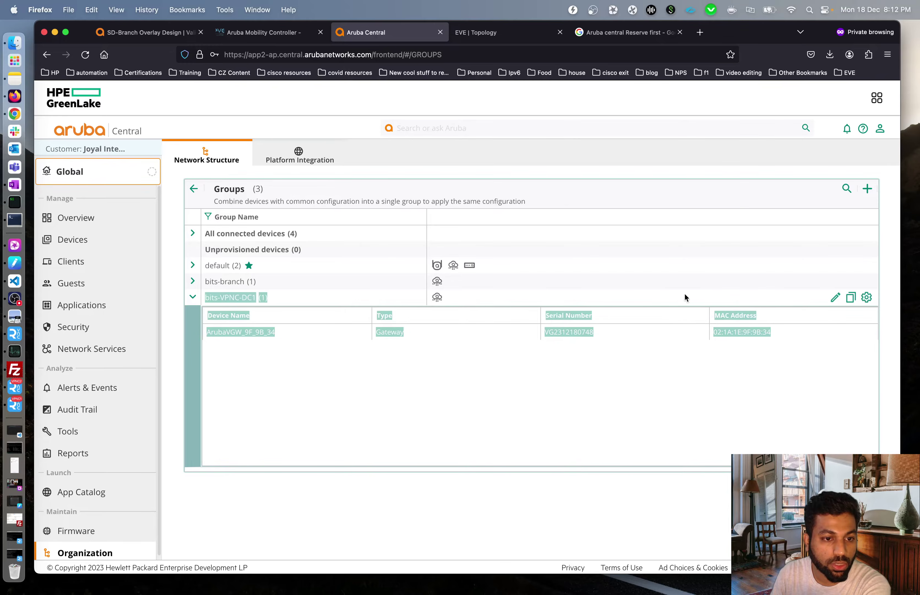
click(867, 298)
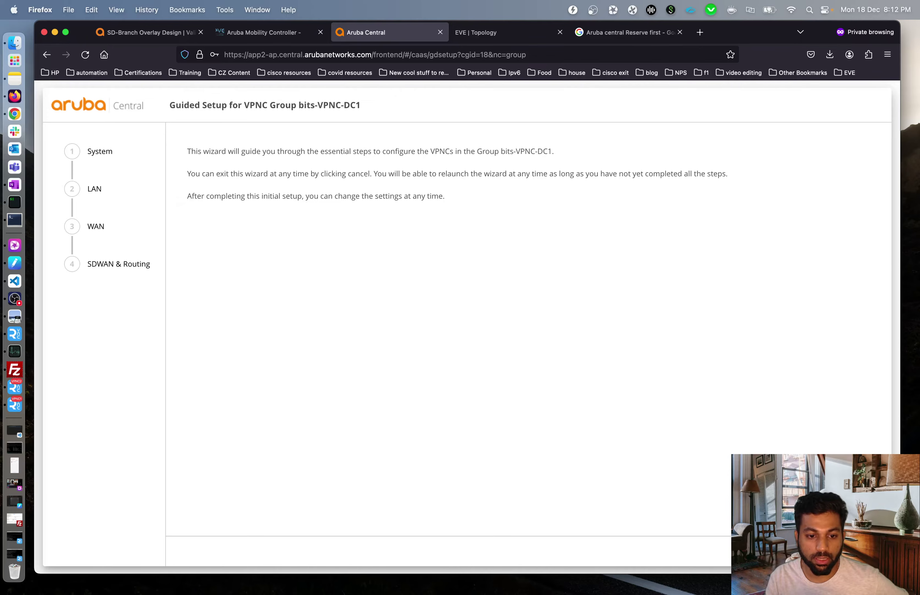
- Start the System stage and choose Virtual Gateway as the VPNC model
click(862, 551)
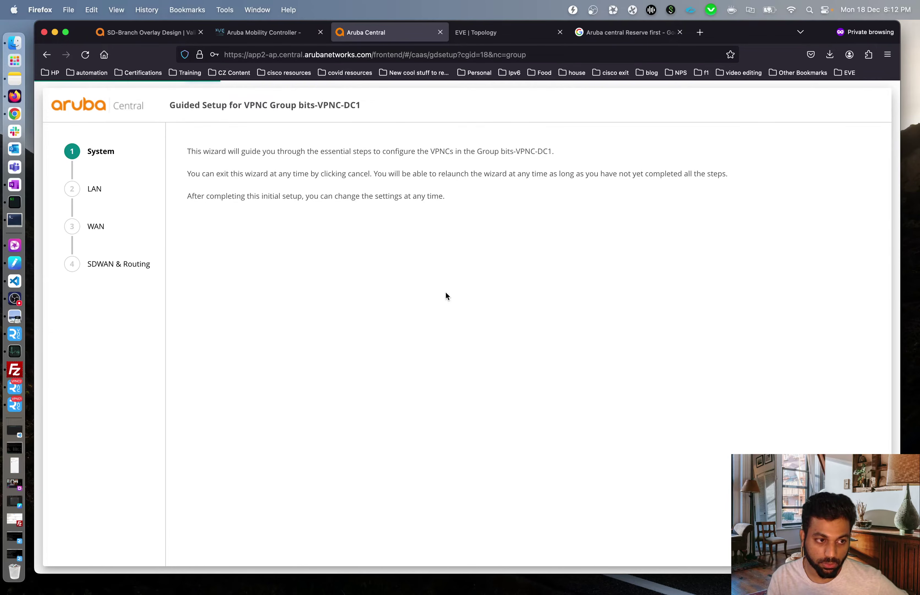
click(368, 264)
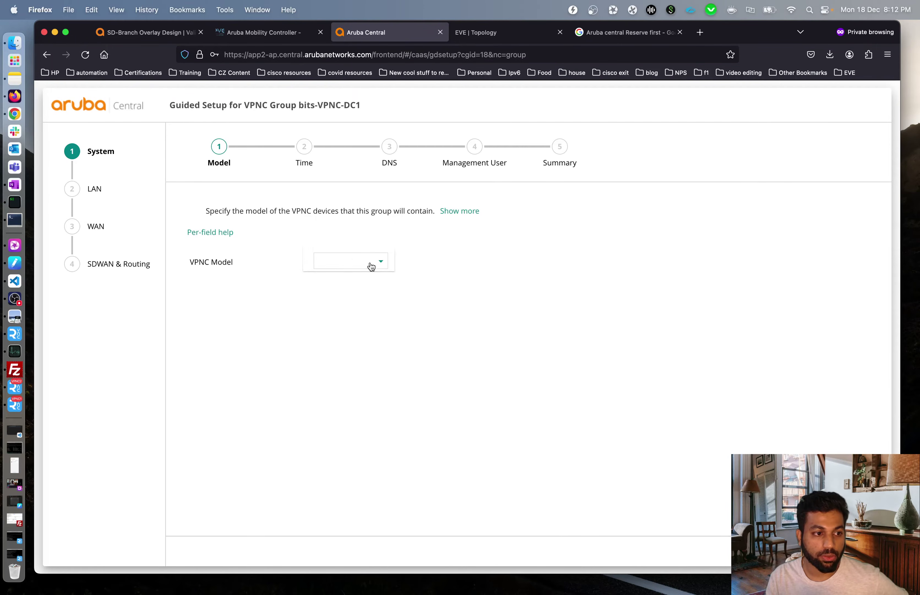
click(358, 265)
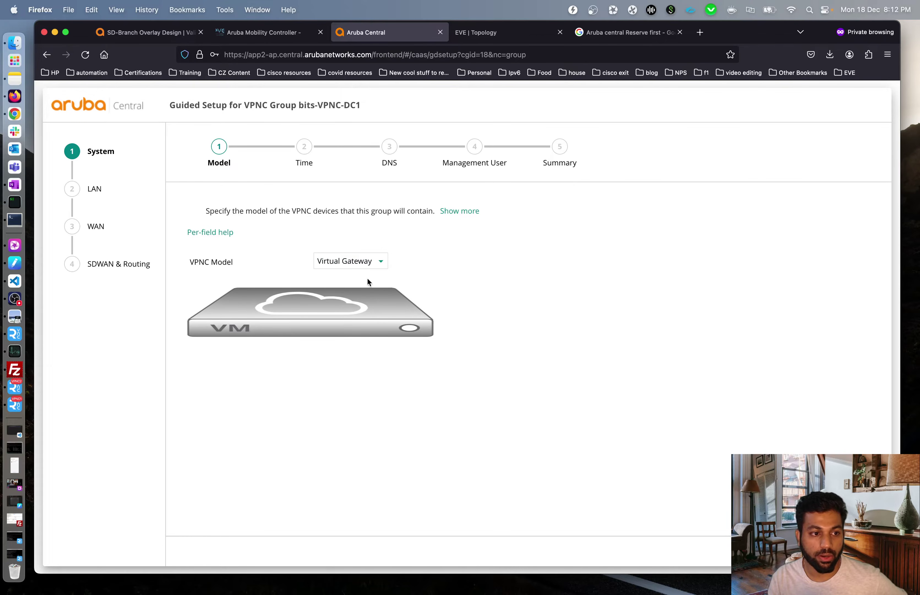
click(862, 551)
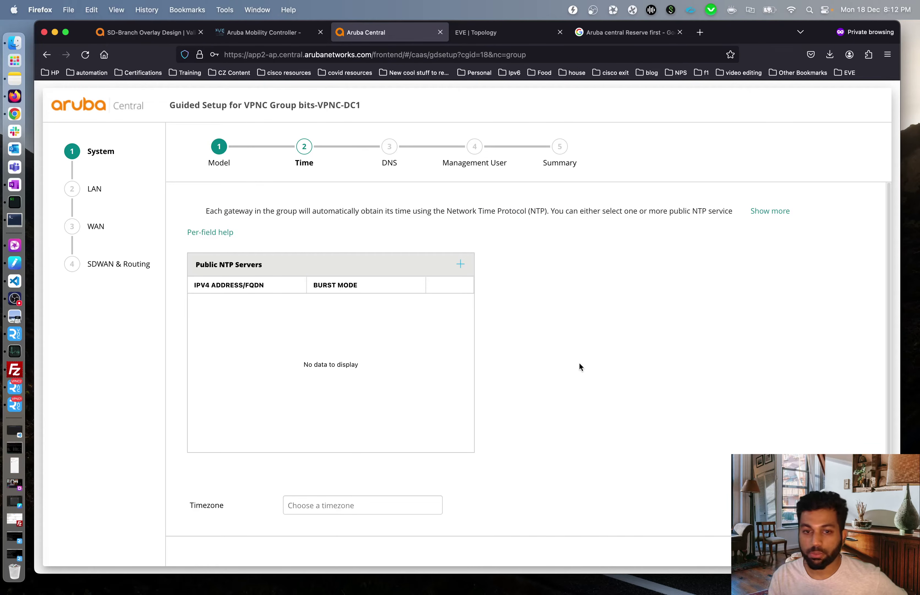
- Add NTP server 64.113.44.54 with burst mode and set the timezone to Asia/Kolkata
click(460, 264)
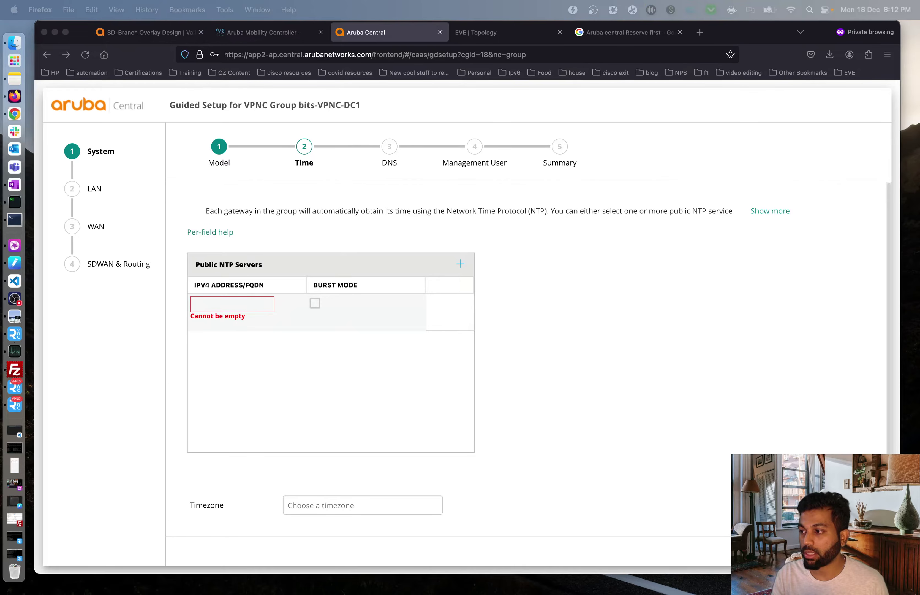
click(249, 304)
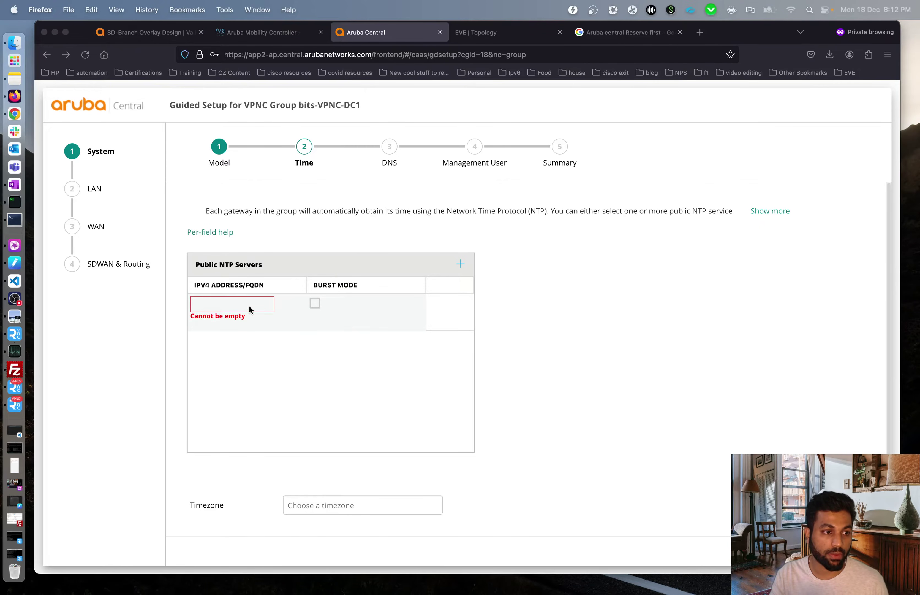
text(64.113.44.54)
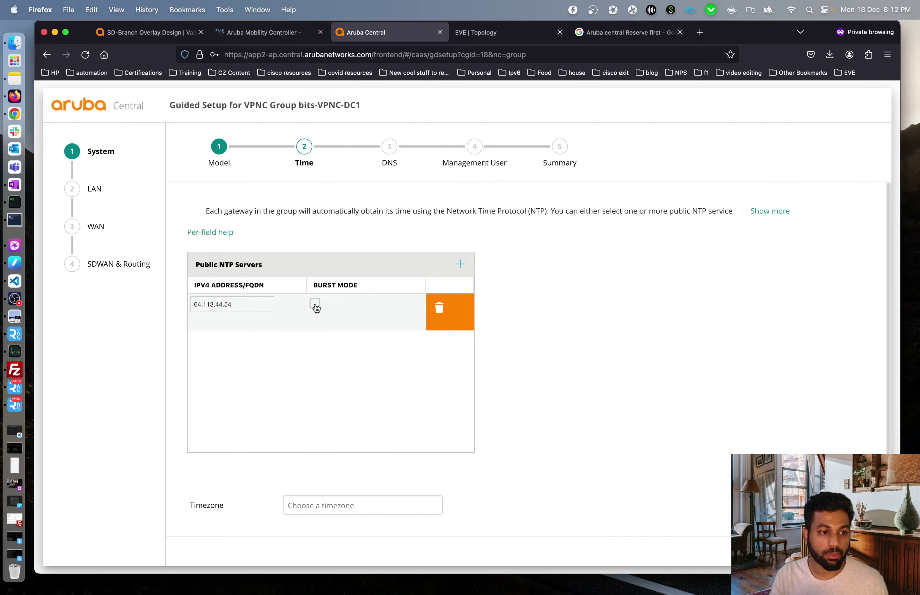
click(315, 303)
click(574, 400)
click(314, 505)
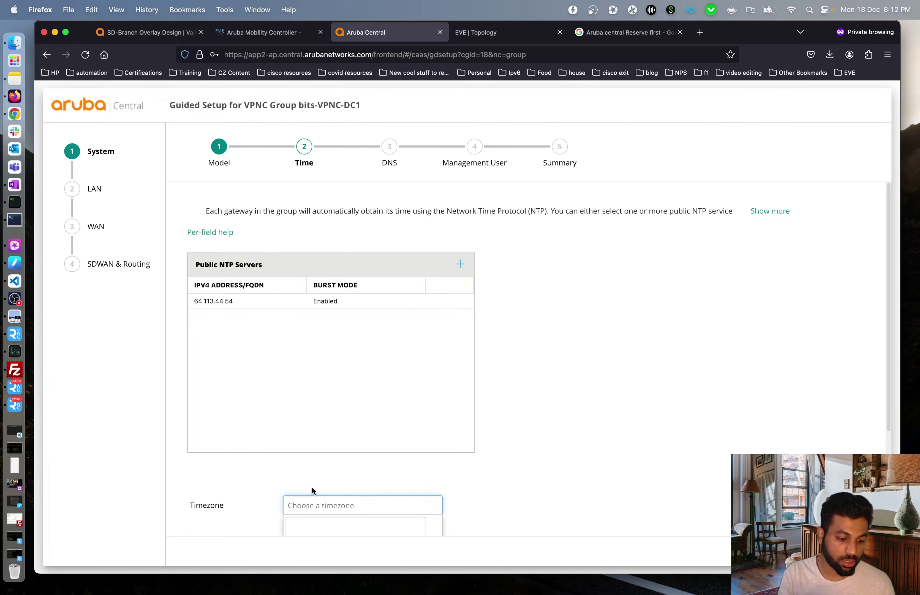
text(kolka)
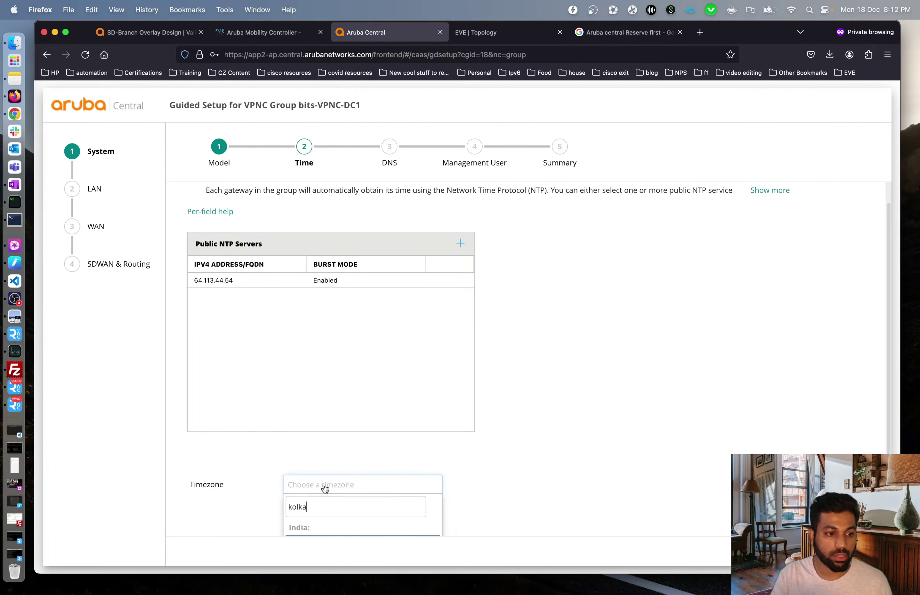
click(367, 520)
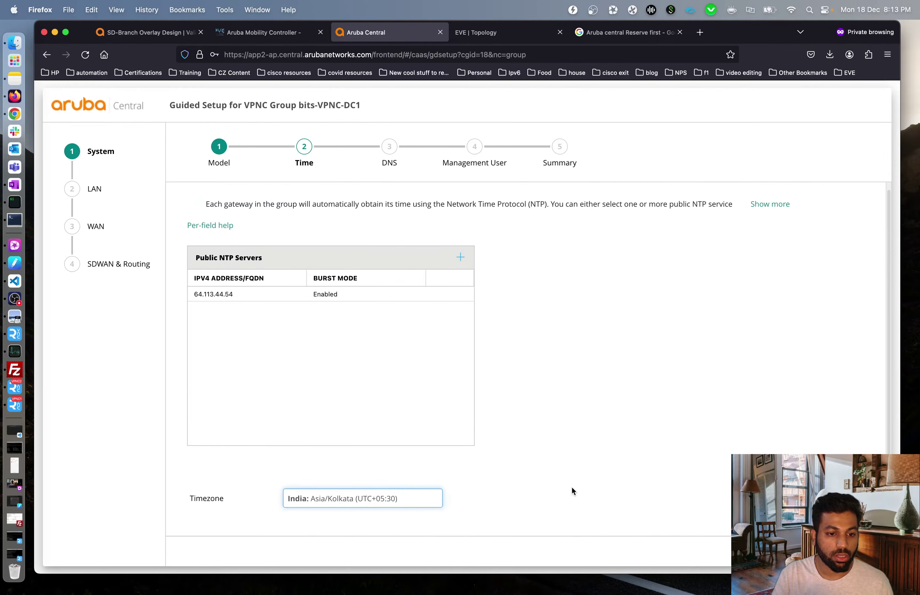
click(858, 551)
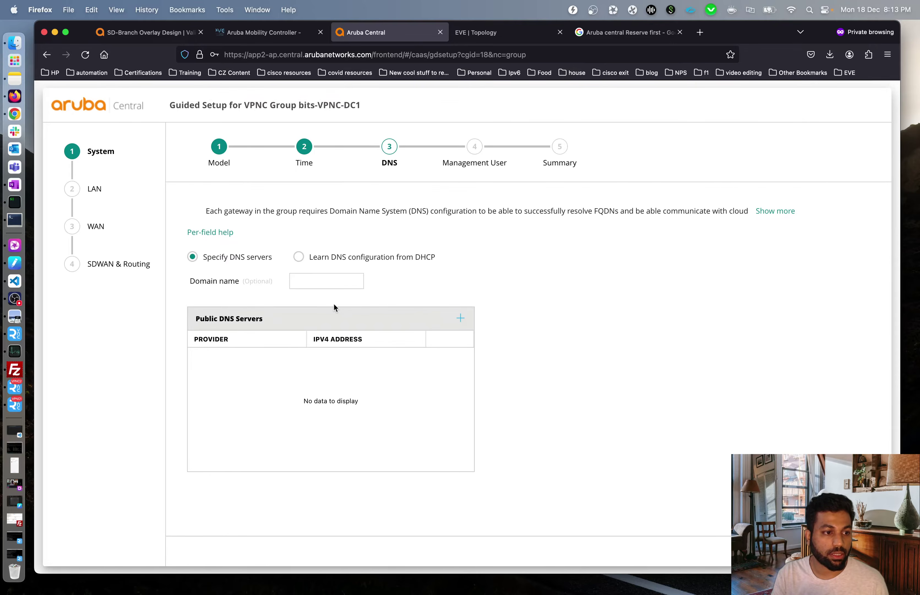
- Add Google public DNS servers and leave AAA authentication turned off
click(460, 318)
click(247, 363)
click(236, 383)
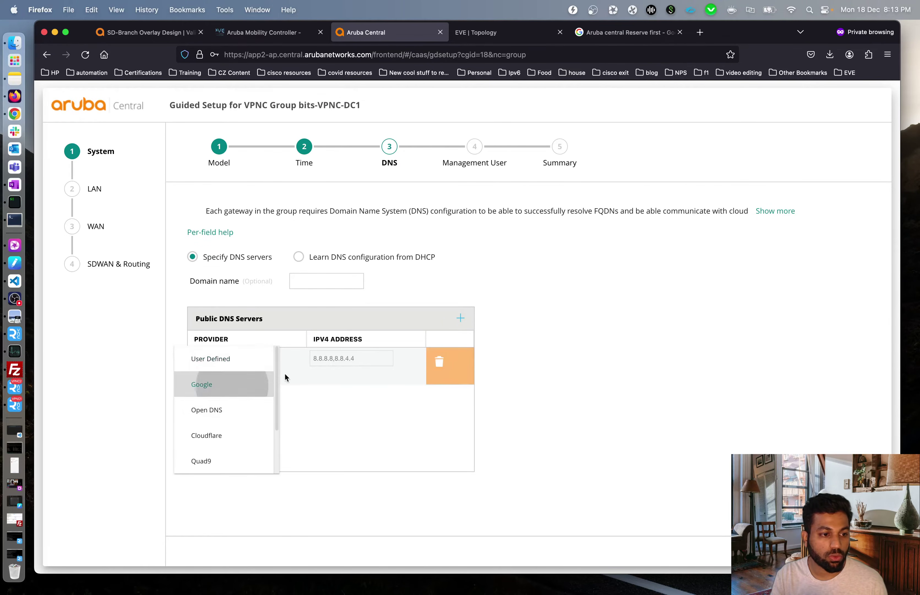
click(568, 406)
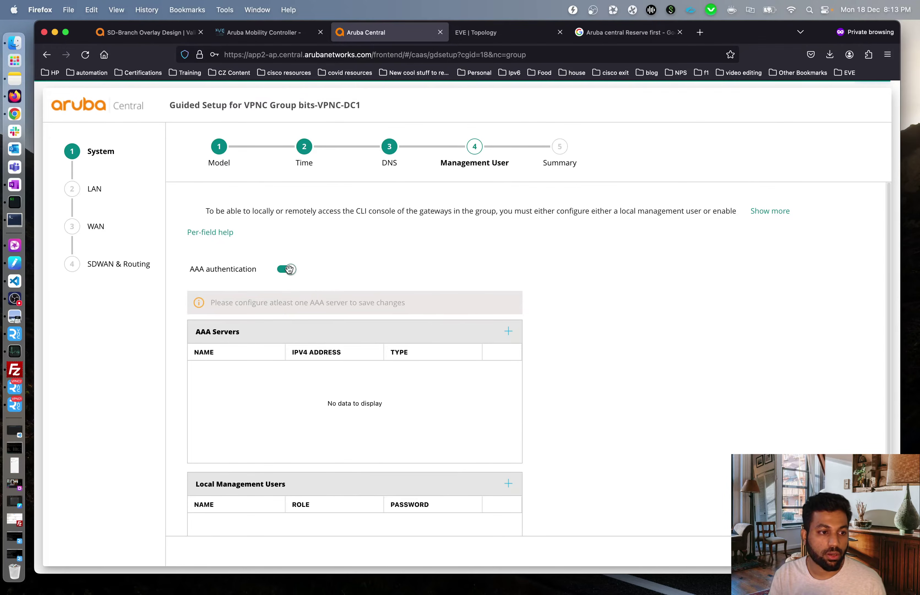
click(286, 269)
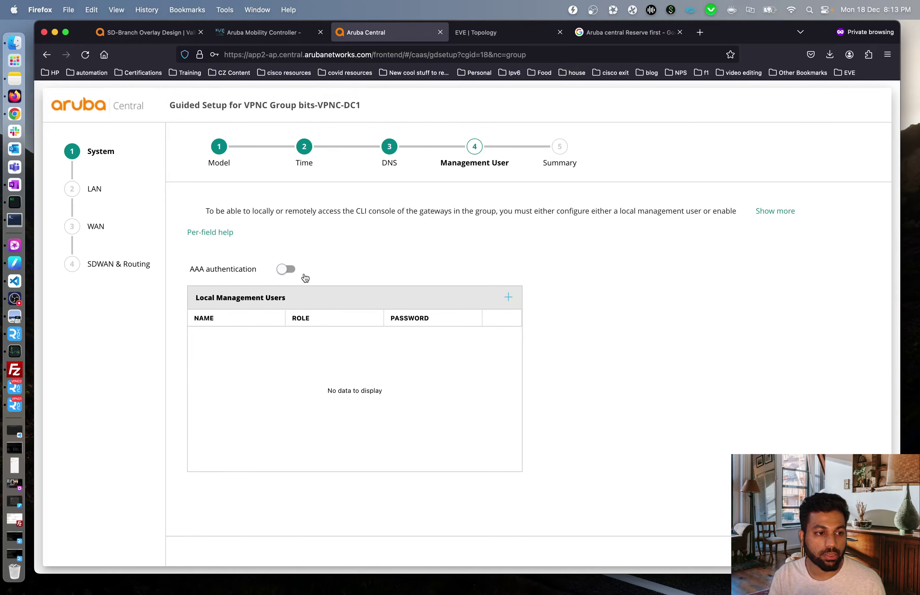
- Create local management user admin with a password and the Super user role, then continue to the Summary
click(507, 298)
click(367, 251)
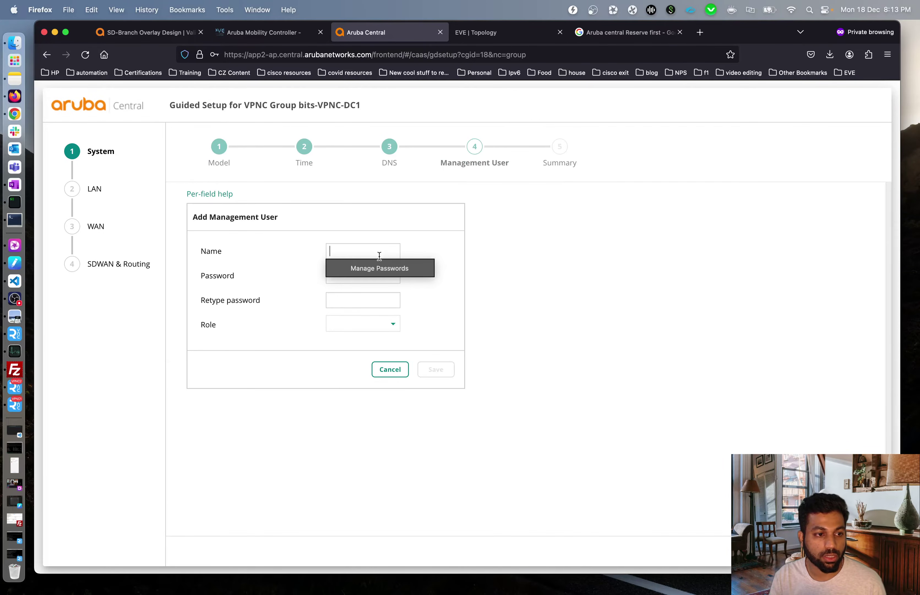
text(admin)
key(Tab)
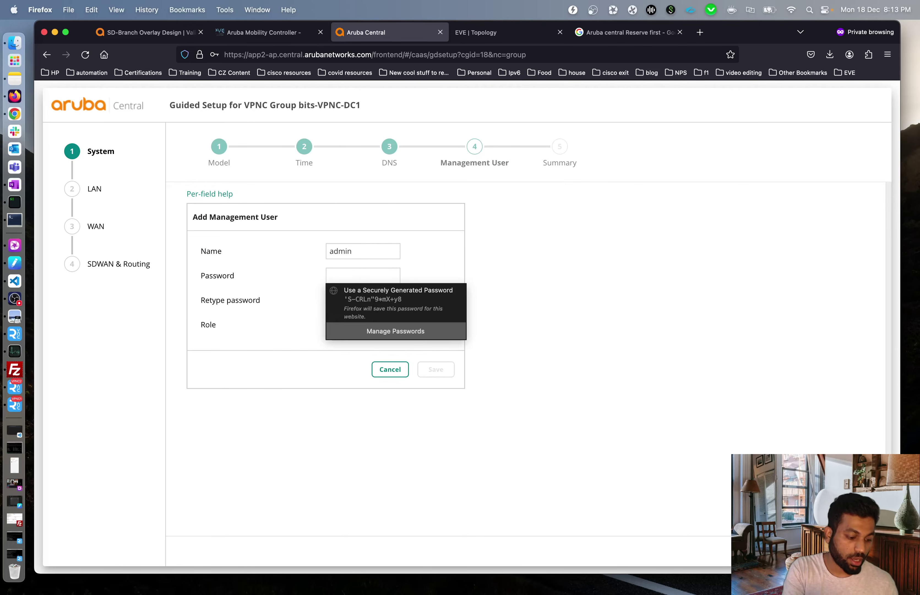
text(admin1234)
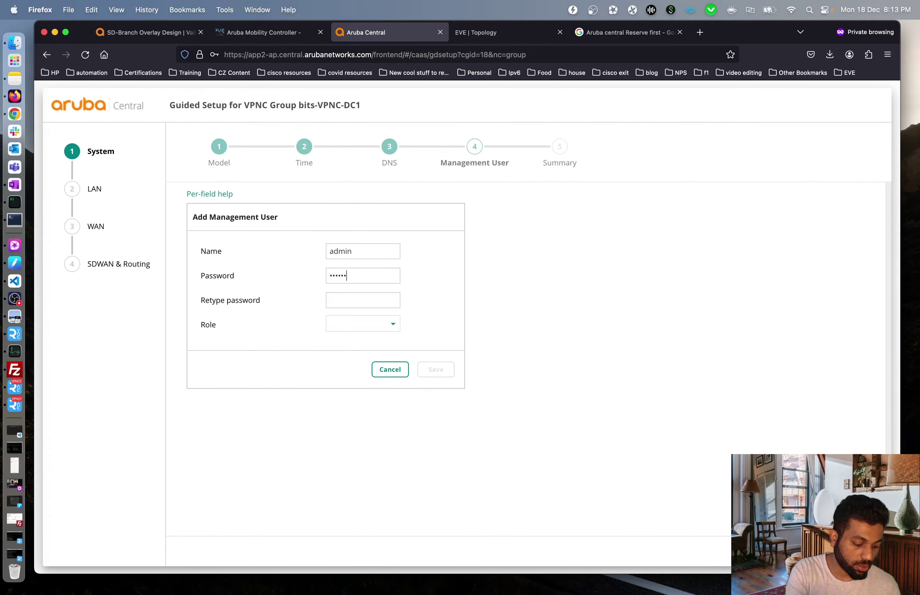
key(Tab)
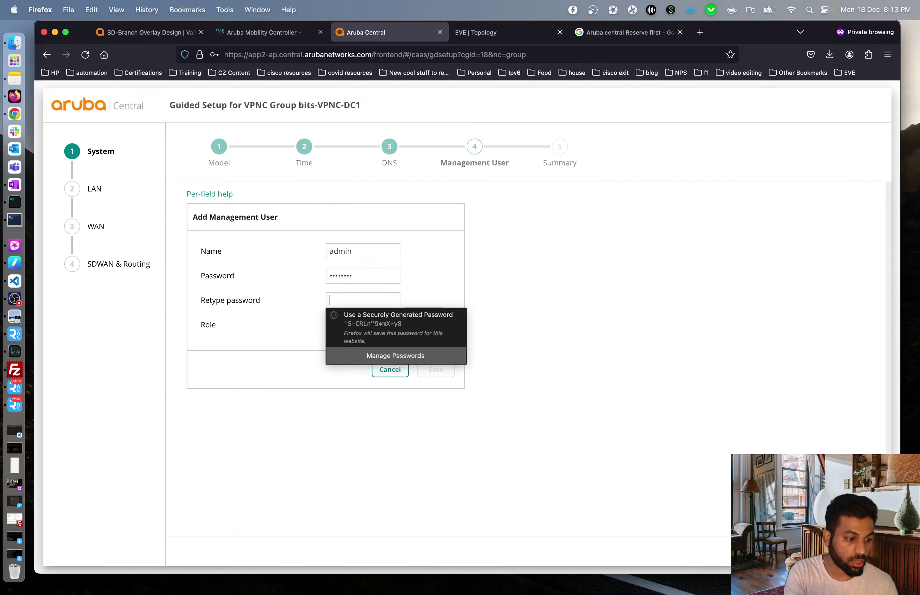
text(admin1234)
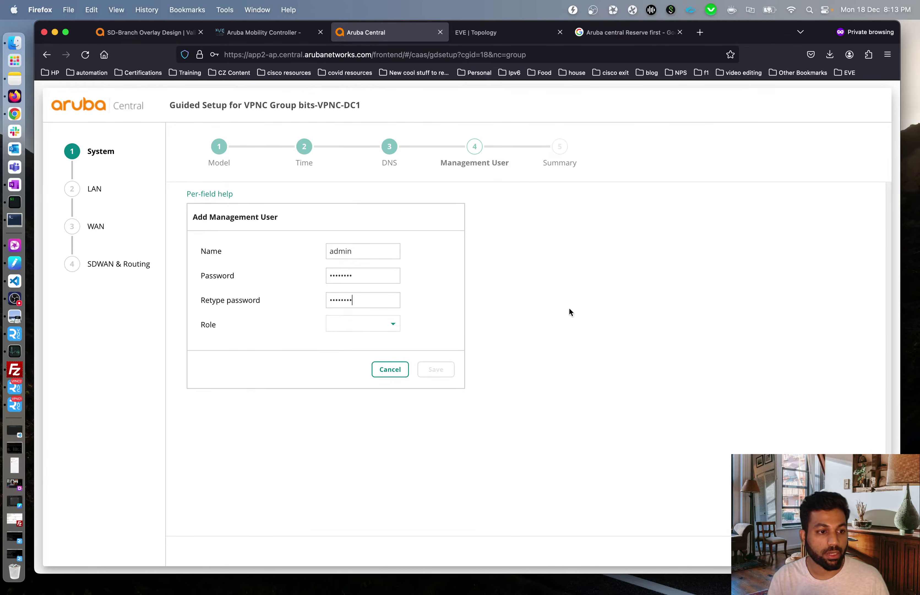
click(390, 327)
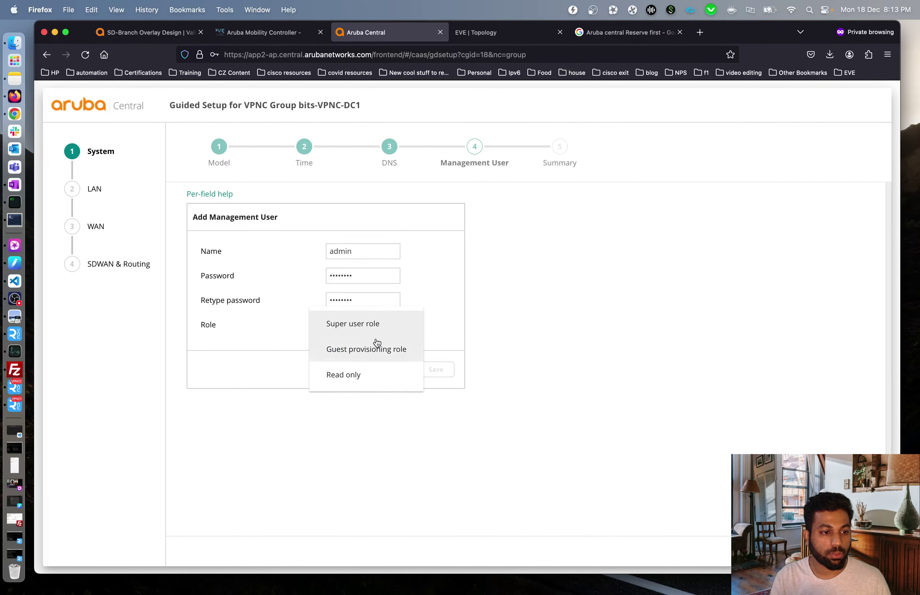
click(400, 327)
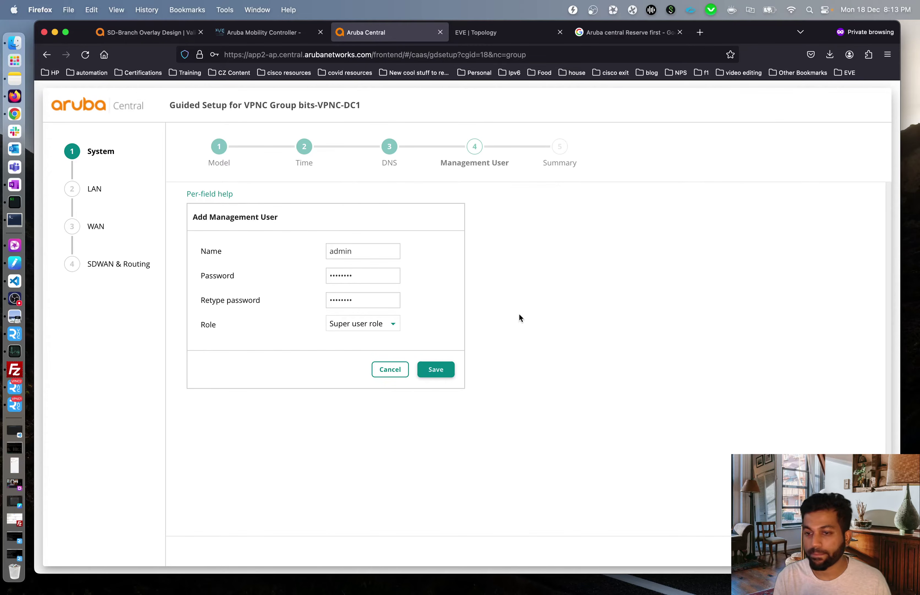
click(436, 371)
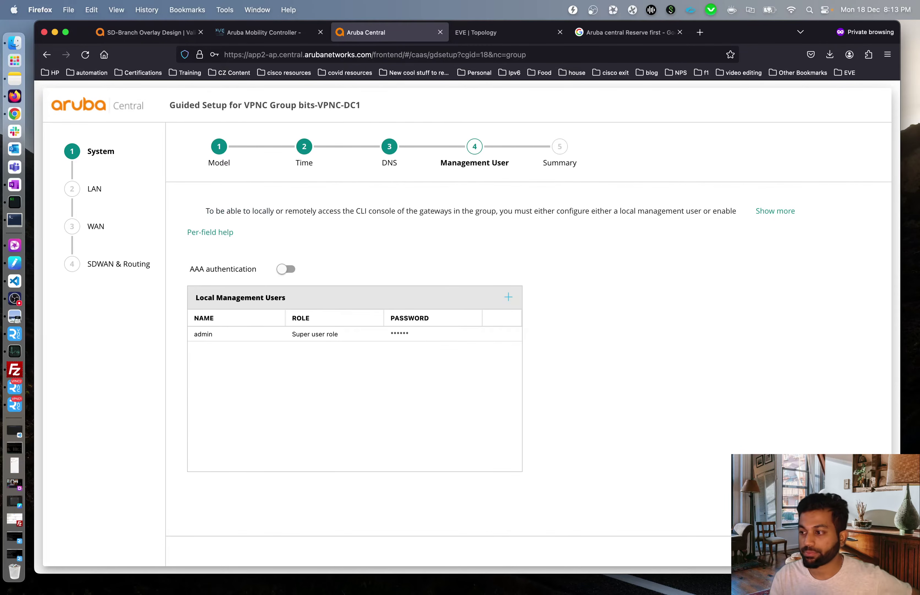
click(860, 551)
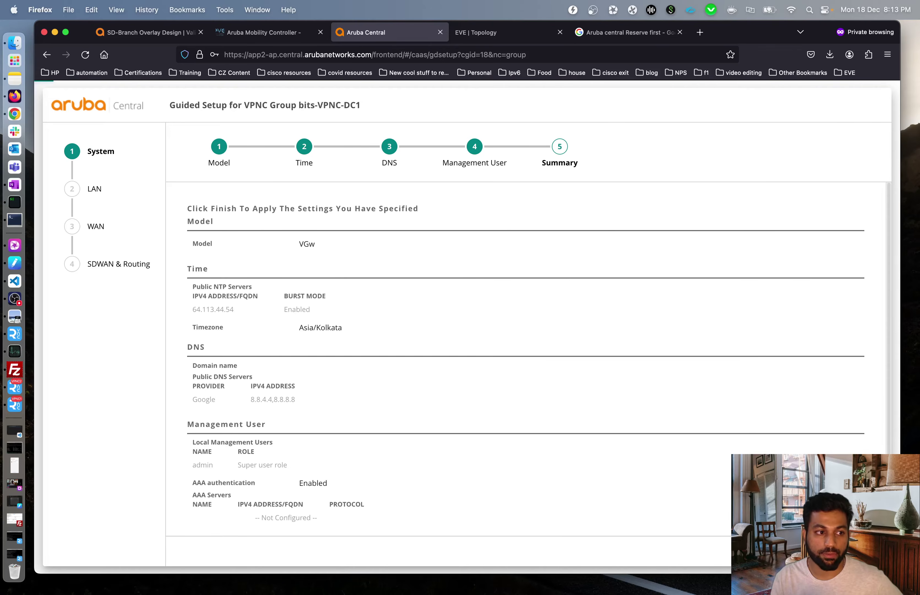
- Review the System summary and finish it, moving on to the LAN VLANs step
scroll(496, 359, down, 2)
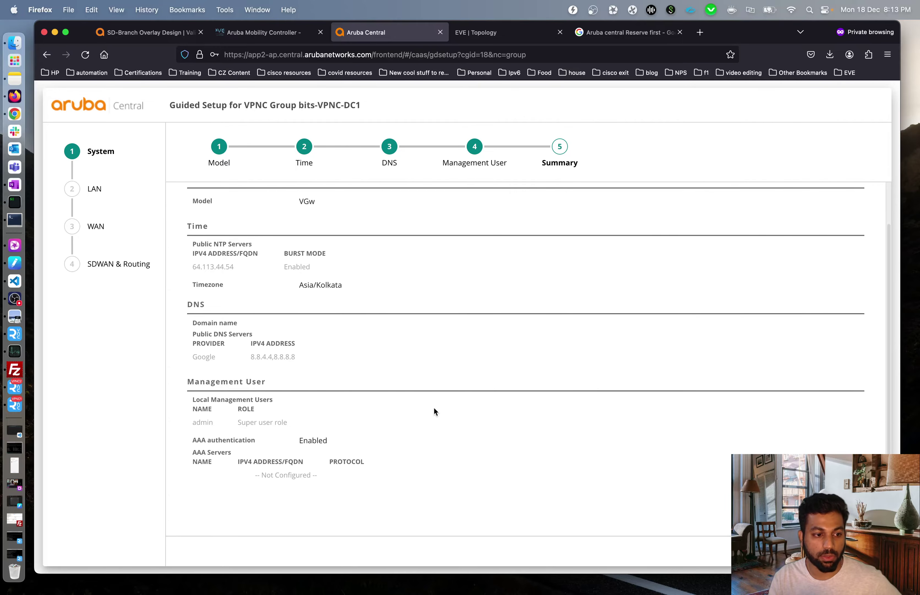
scroll(433, 426, up, 2)
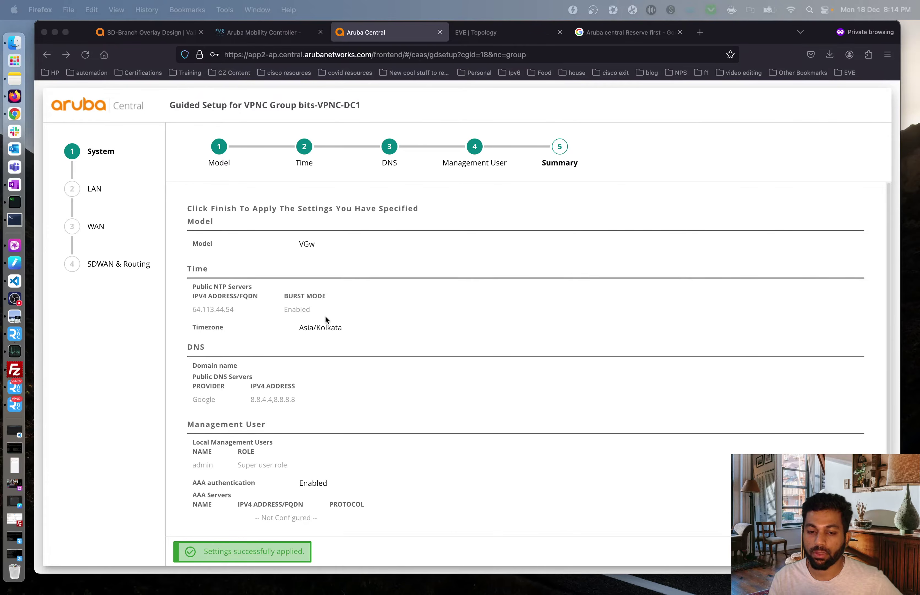
scroll(422, 388, down, 3)
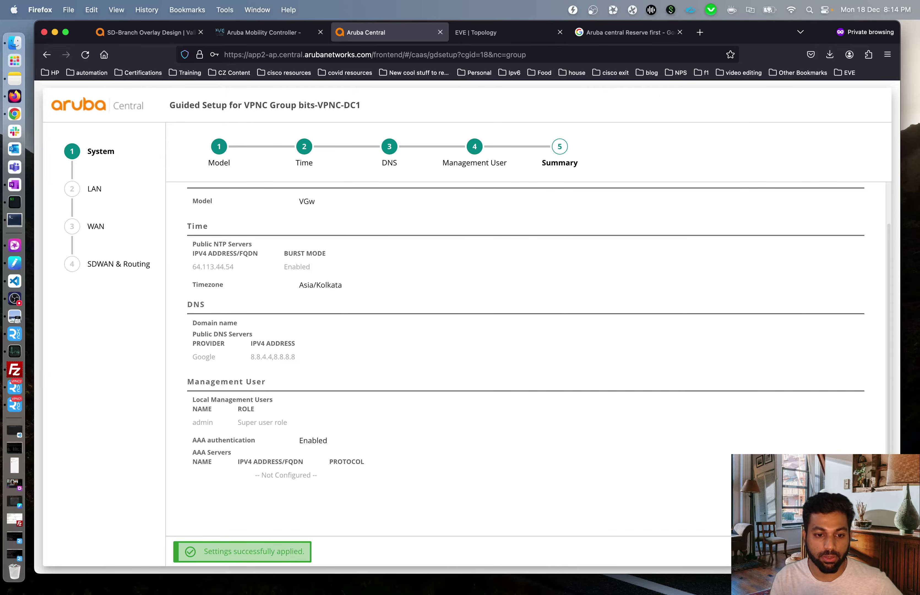
click(851, 551)
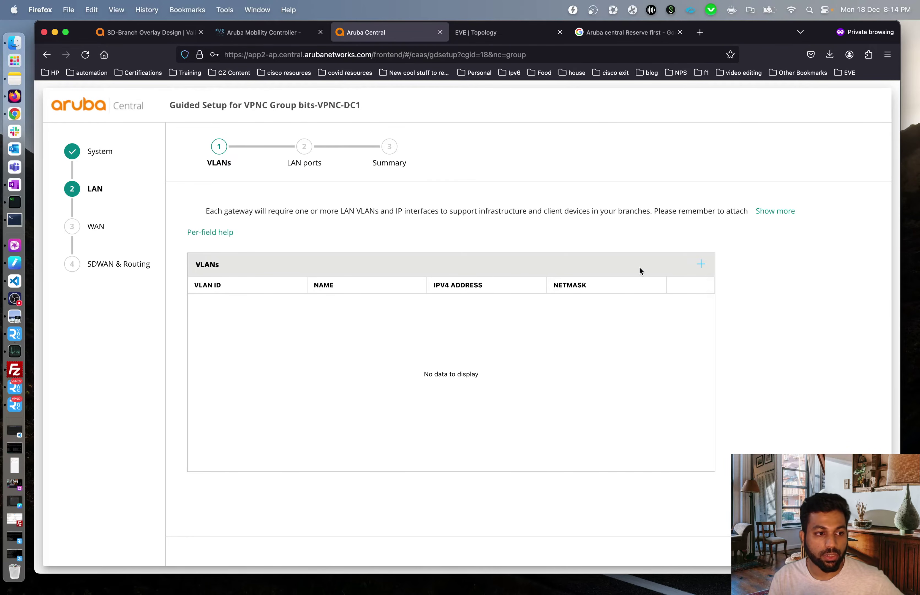
- Open a New VLAN form, then switch to the EVE lab topology tab
click(701, 264)
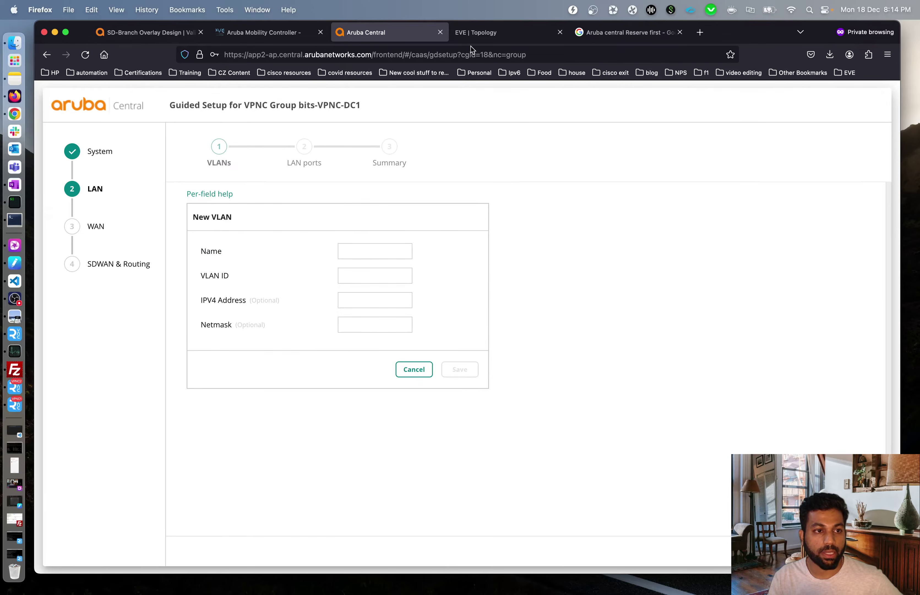
click(479, 32)
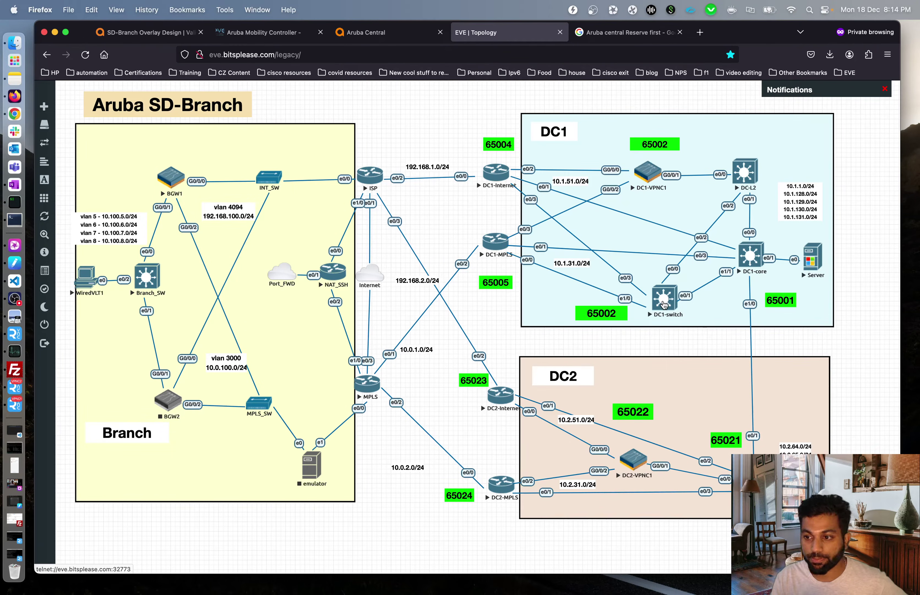
- Launch a telnet console to the DC1-switch node from the topology
click(664, 304)
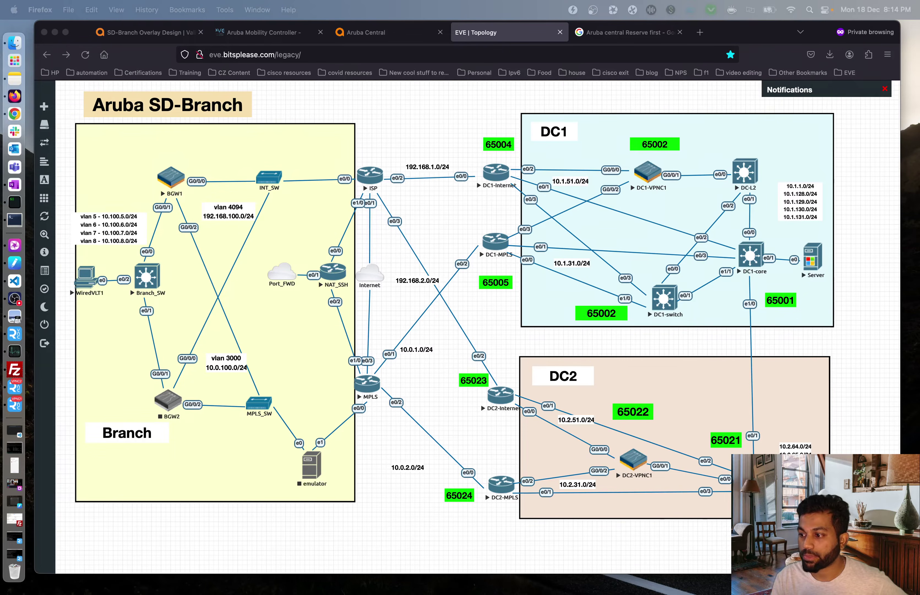
- Back in Aruba Central, add VLANs corp-vlan-80 (ID 80) and mpls-vlan-3100 (ID 3100)
click(368, 38)
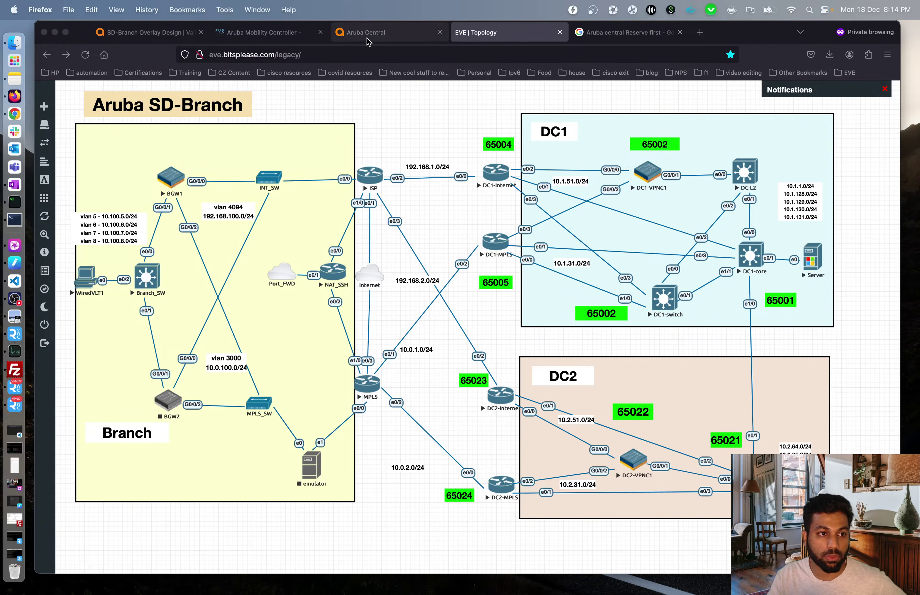
click(367, 38)
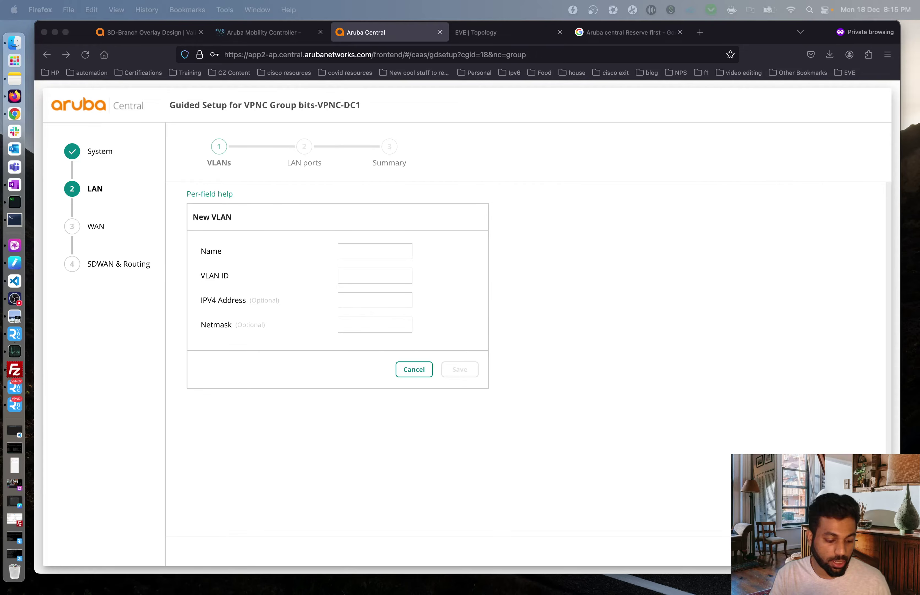
click(401, 250)
text(corp-vlan-80)
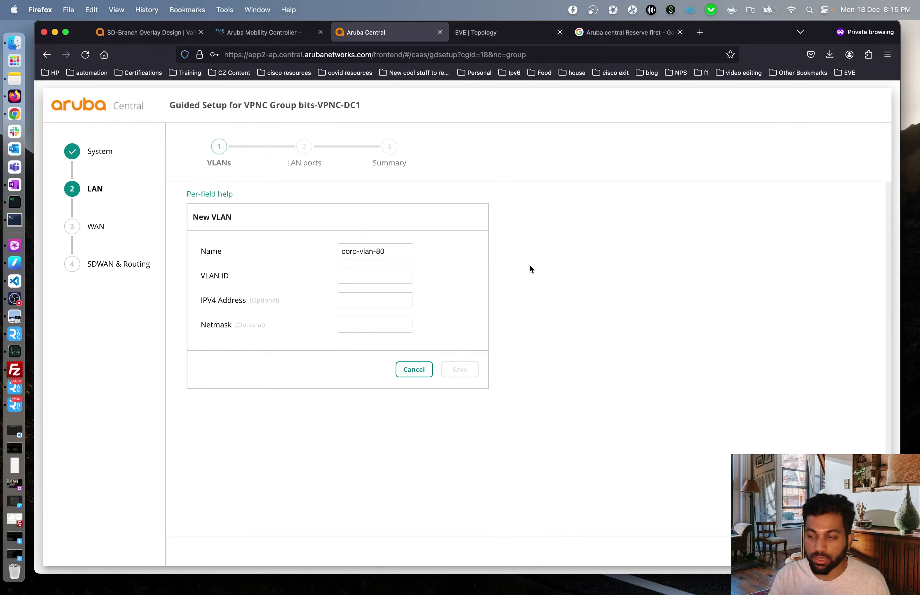
text(80)
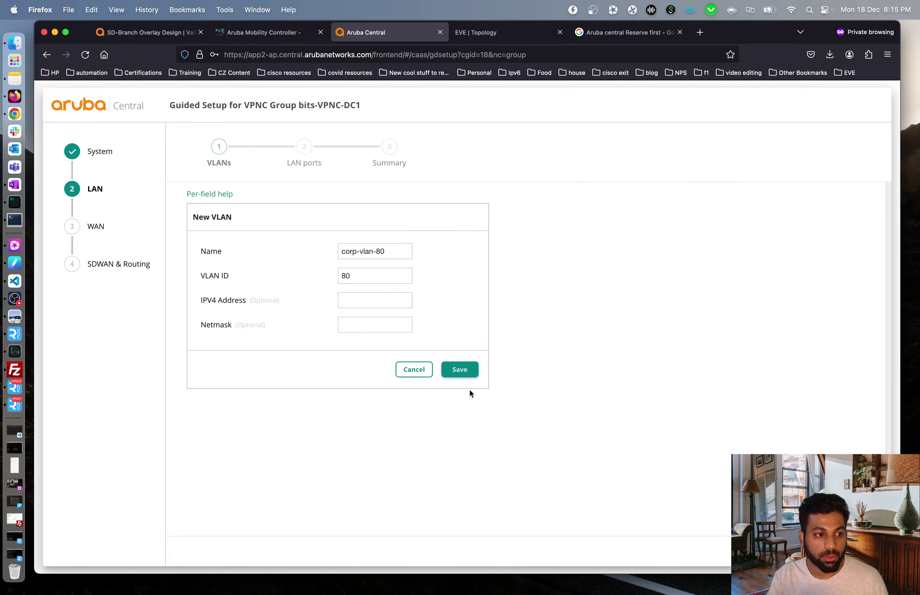
click(466, 371)
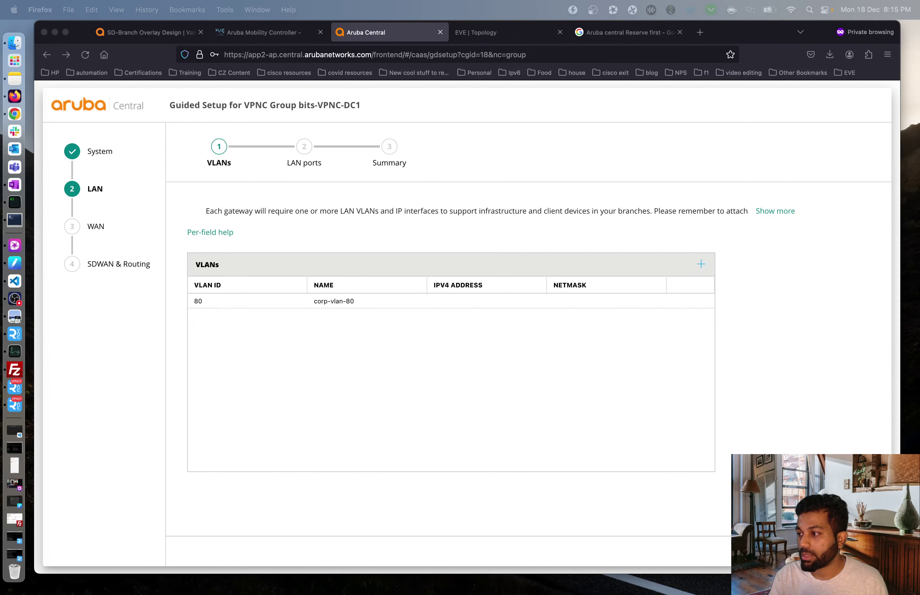
click(514, 346)
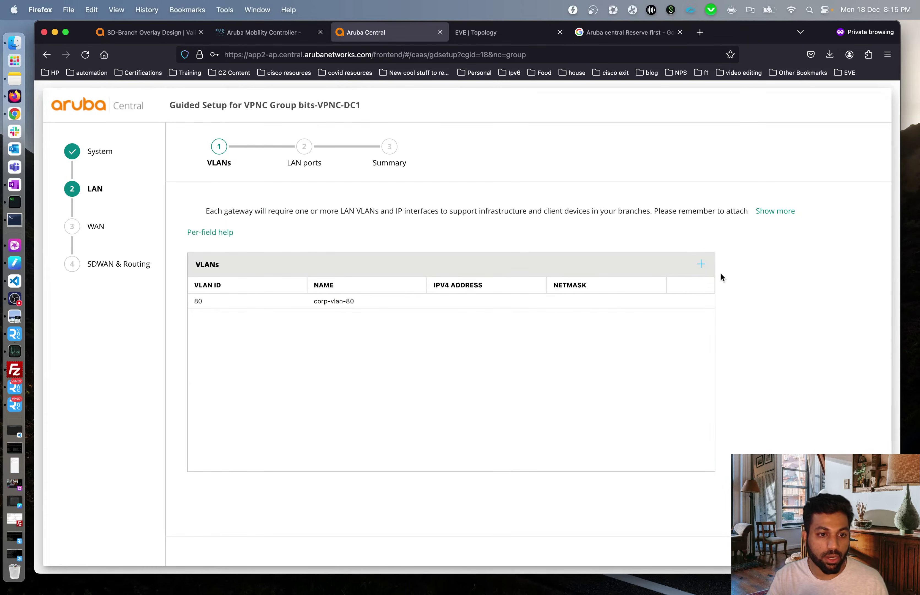
click(701, 264)
click(384, 257)
text(mpls-vlan-3100)
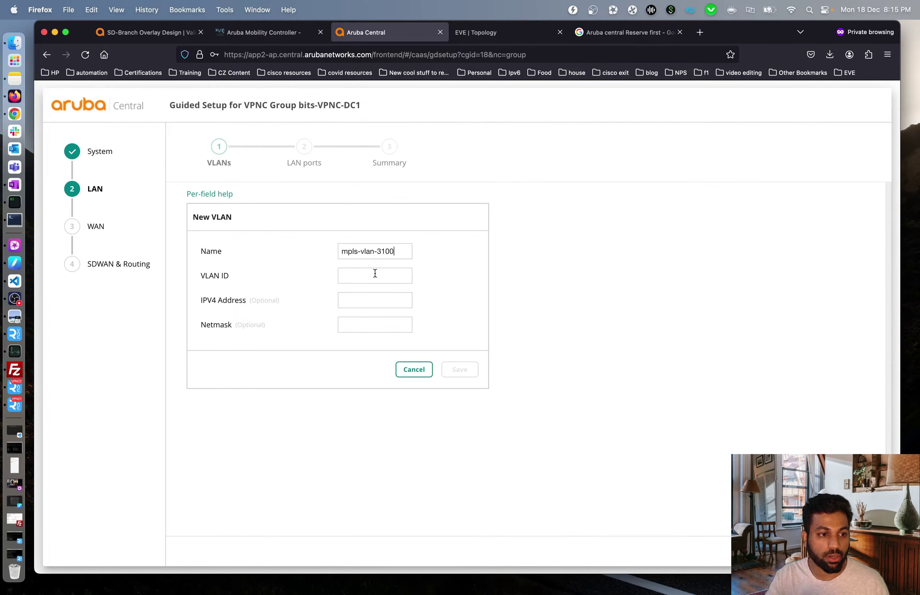
click(377, 277)
text(3100)
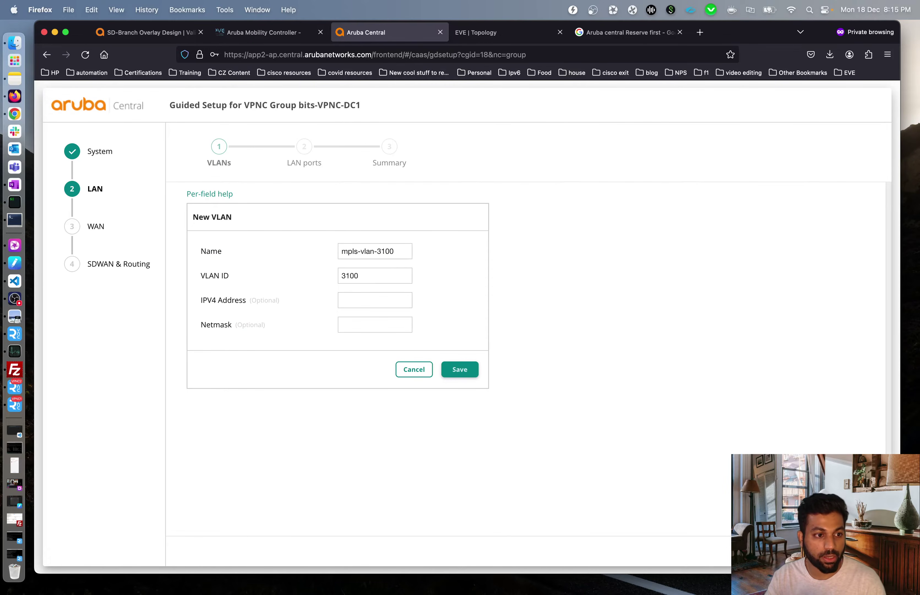
click(462, 369)
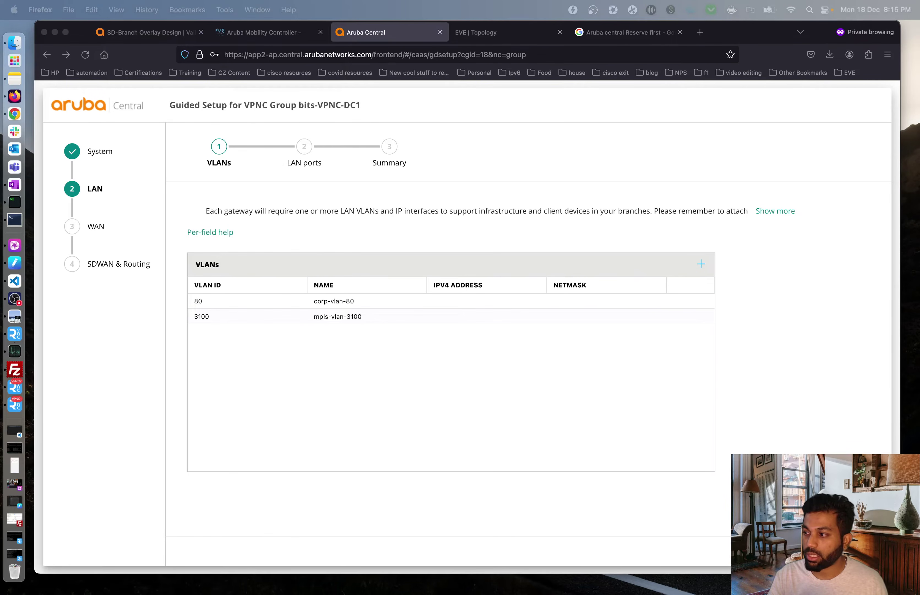
- Add VLANs inet-vlan-1090 (ID 1090) and cx-vlan-72 (ID 72), then continue to LAN ports
click(511, 457)
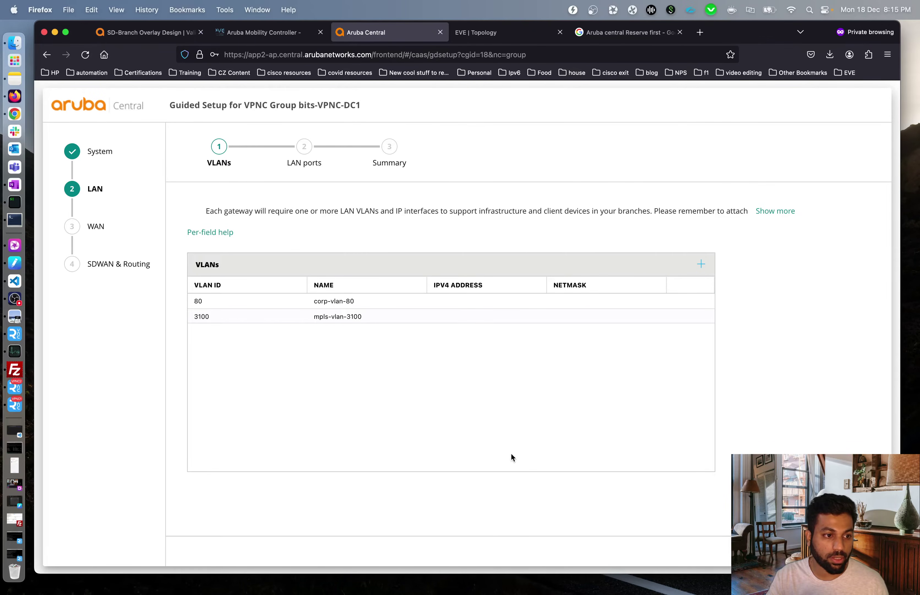
click(701, 264)
click(408, 253)
text(inet-vlan-1090)
click(369, 274)
text(1090)
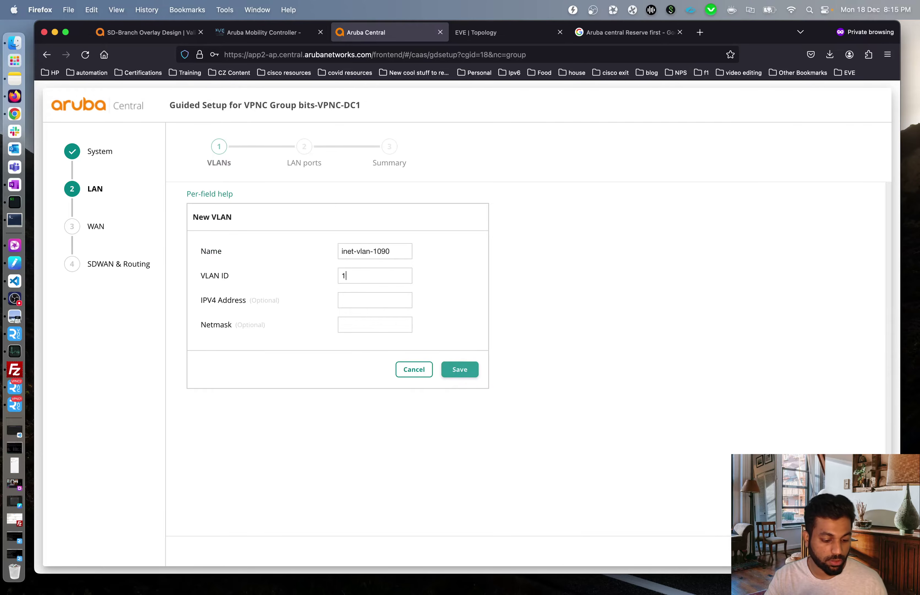
click(460, 369)
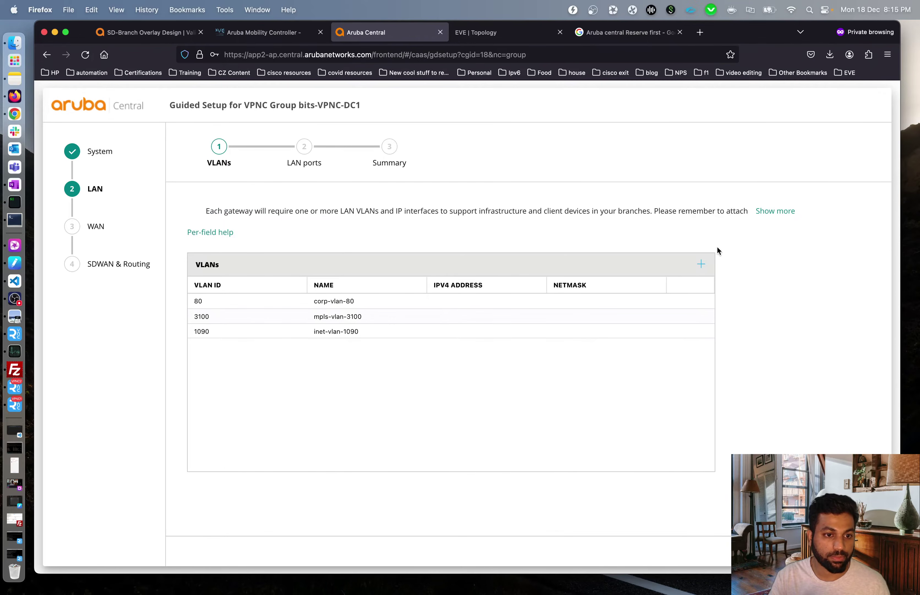
click(701, 264)
text(cx-vlan-72)
click(370, 277)
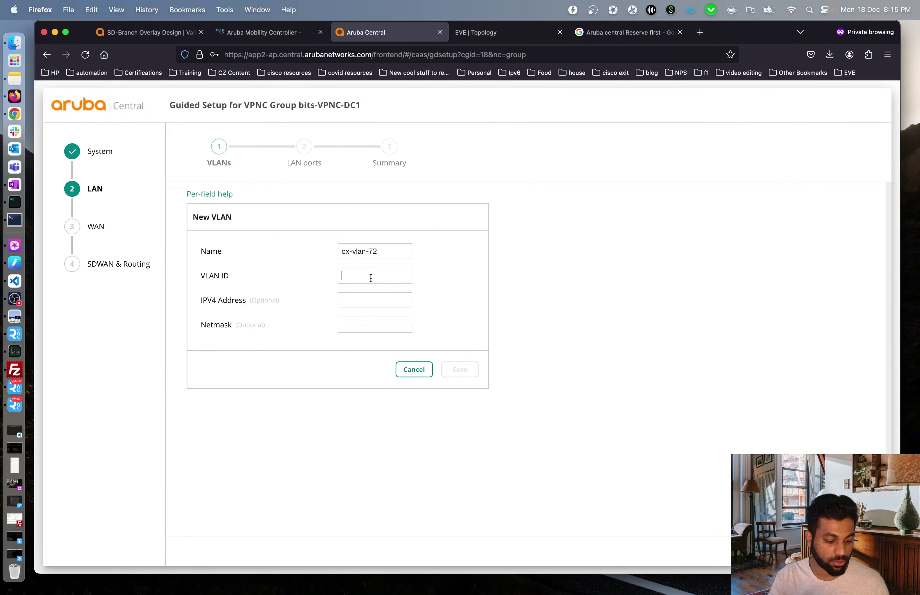
text(72)
click(459, 369)
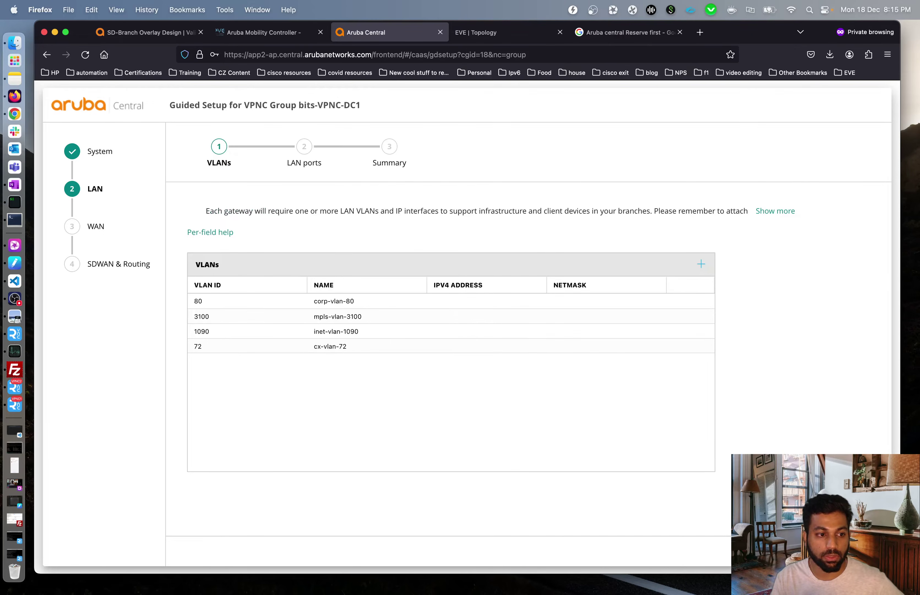
click(864, 551)
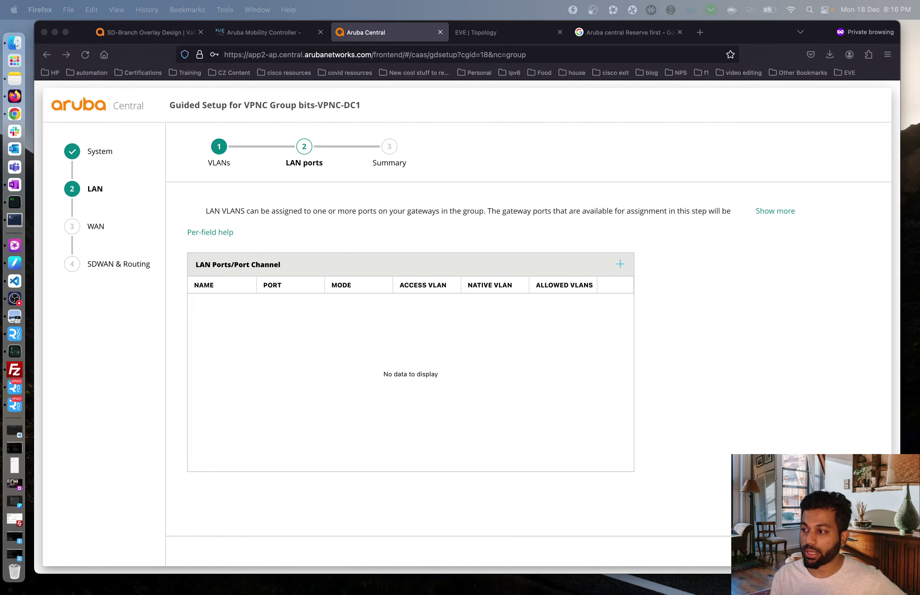
- Add LAN port 'corp' on GE-0/0/1 in trunk mode with native VLAN 1
click(494, 33)
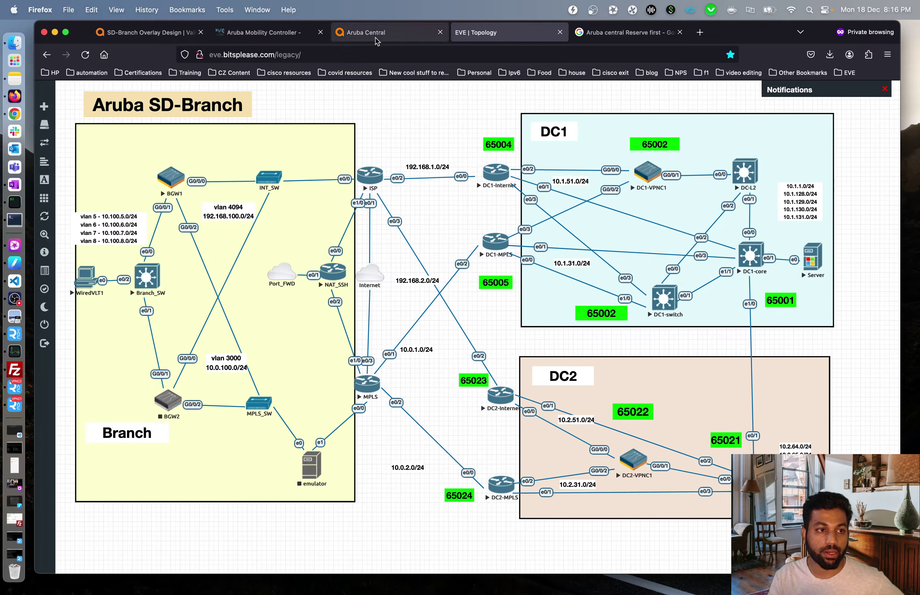
click(366, 32)
click(619, 264)
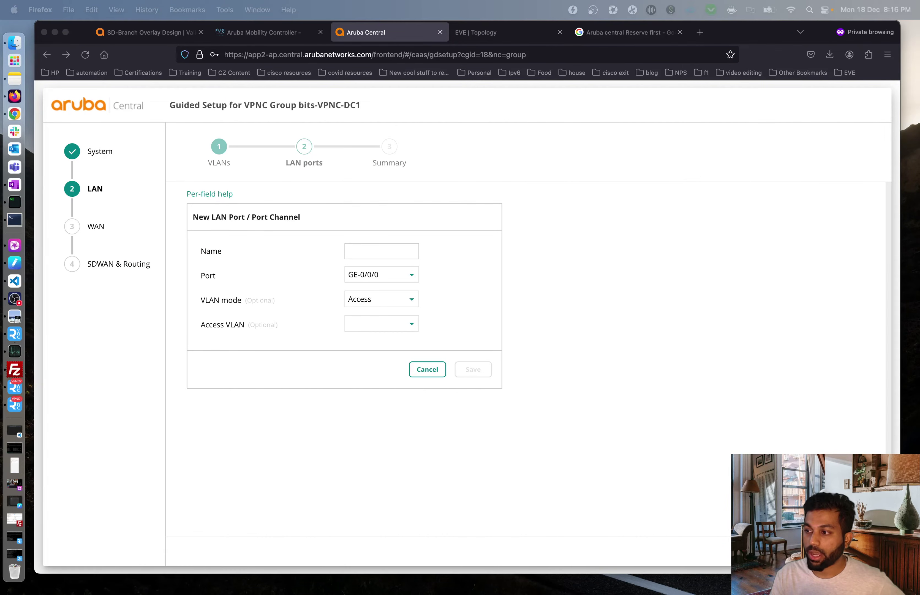
click(409, 248)
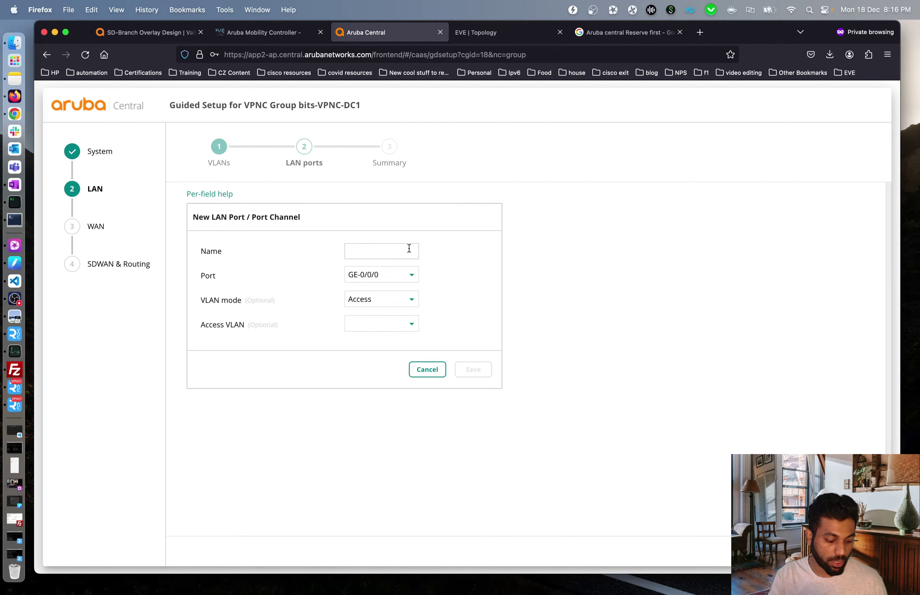
text(corp)
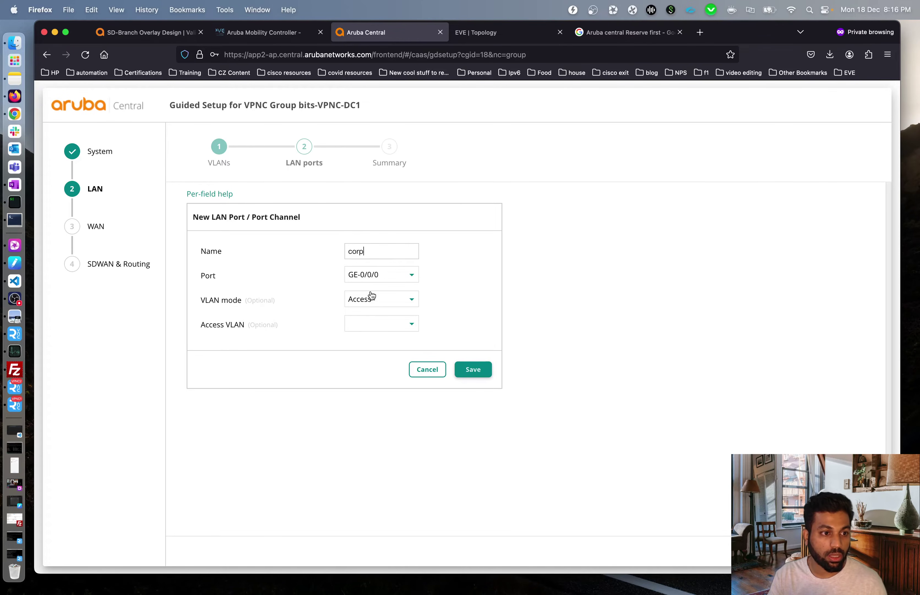
click(380, 275)
click(384, 300)
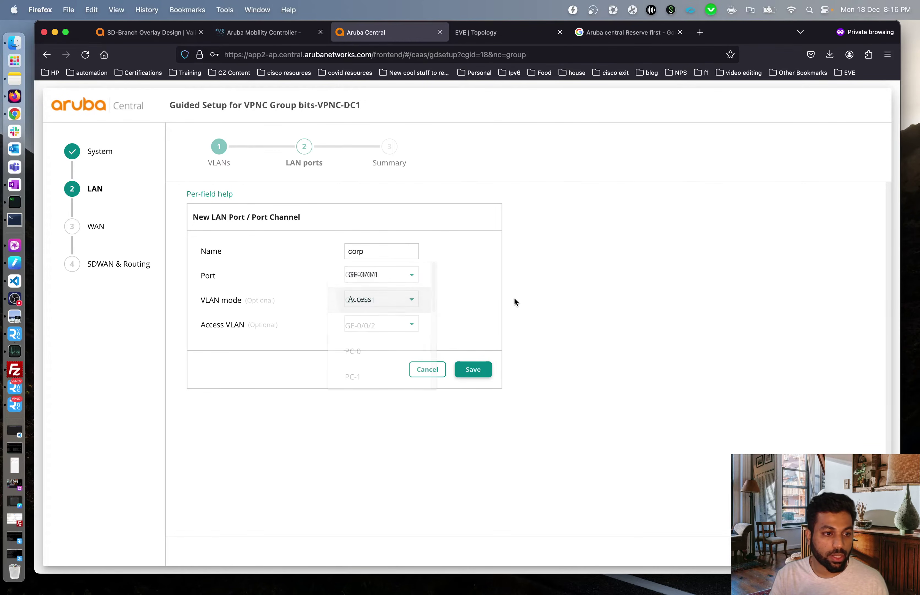
click(395, 304)
click(371, 325)
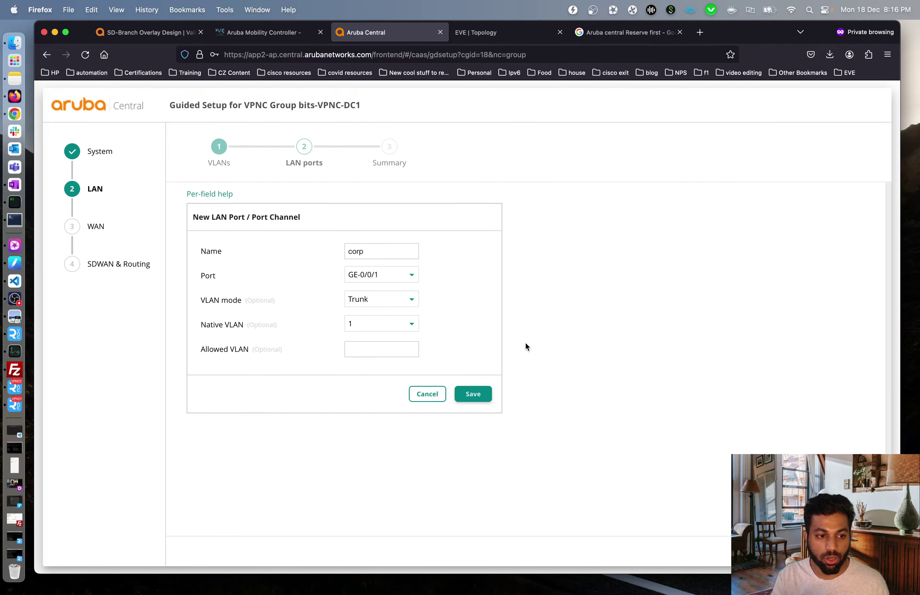
click(475, 394)
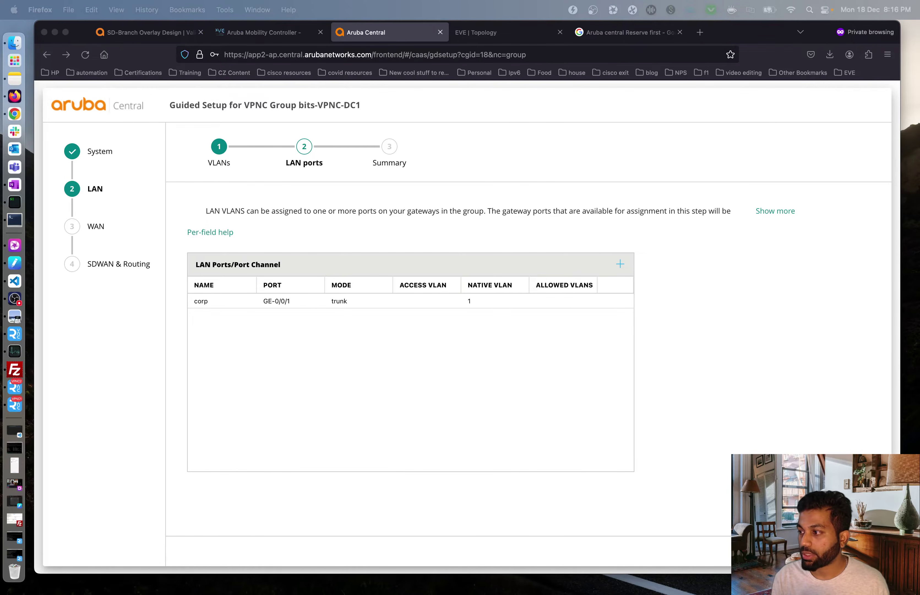
- Add LAN port 'mpls' on GE-0/0/2 as access port in VLAN 3100 mpls-vlan-3100
click(446, 366)
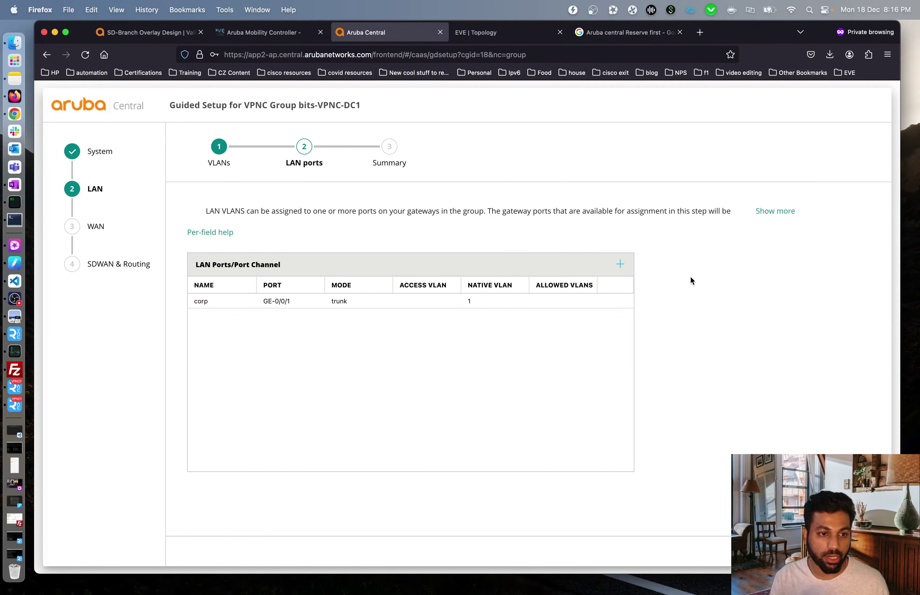
click(622, 264)
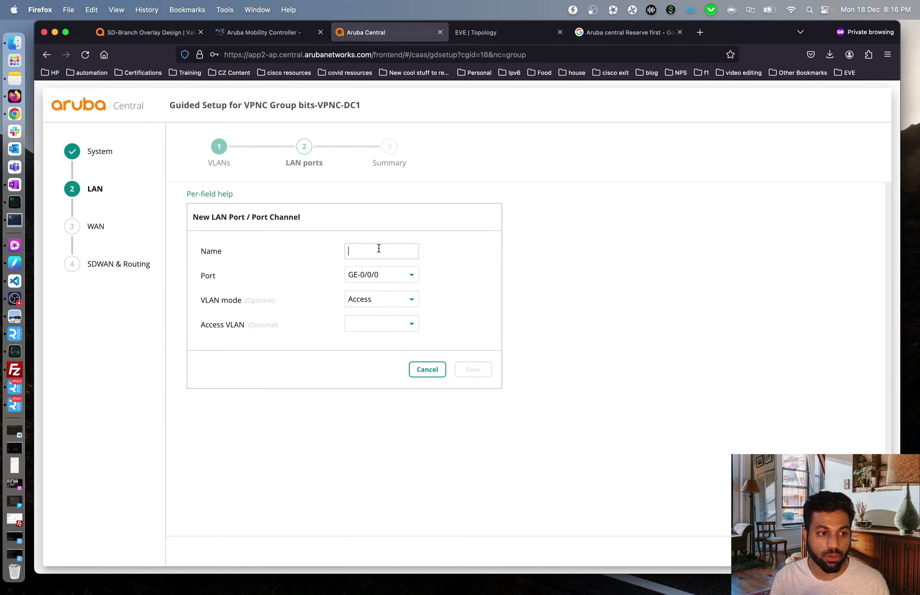
text(mpls)
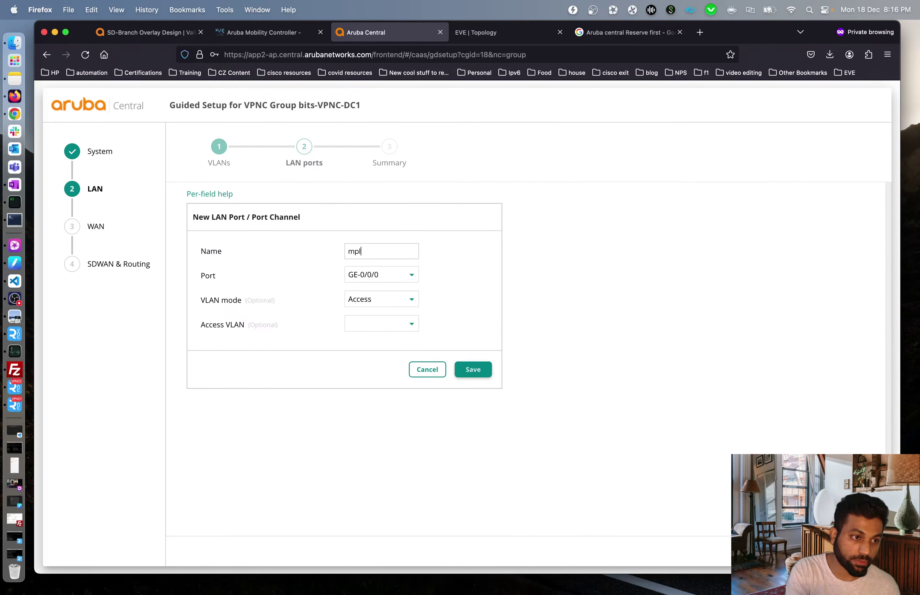
click(380, 281)
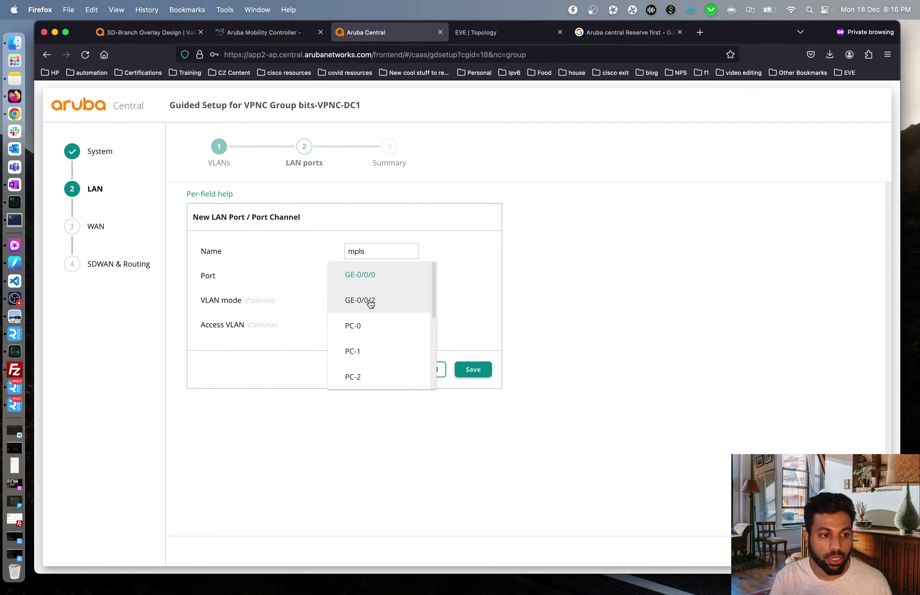
click(363, 300)
click(473, 37)
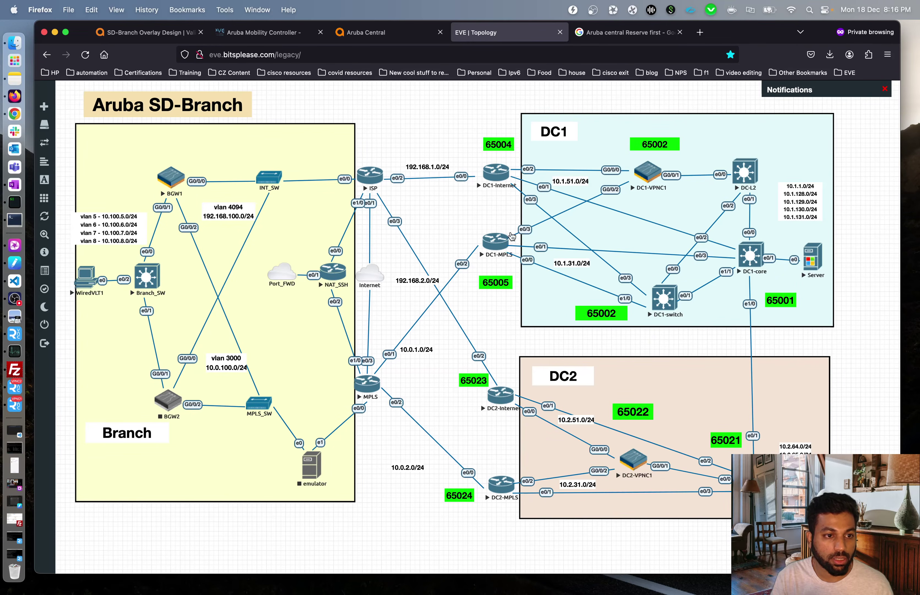
click(378, 34)
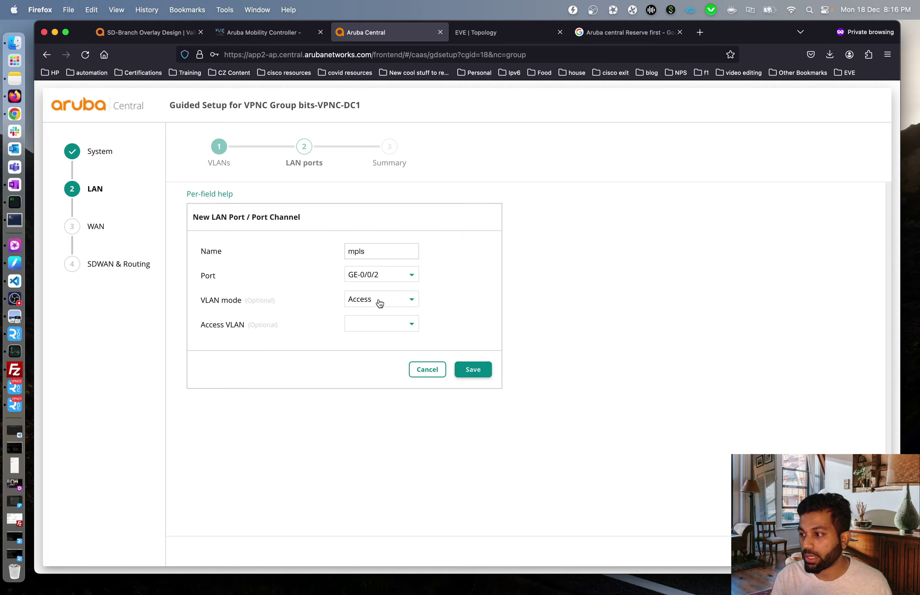
click(395, 324)
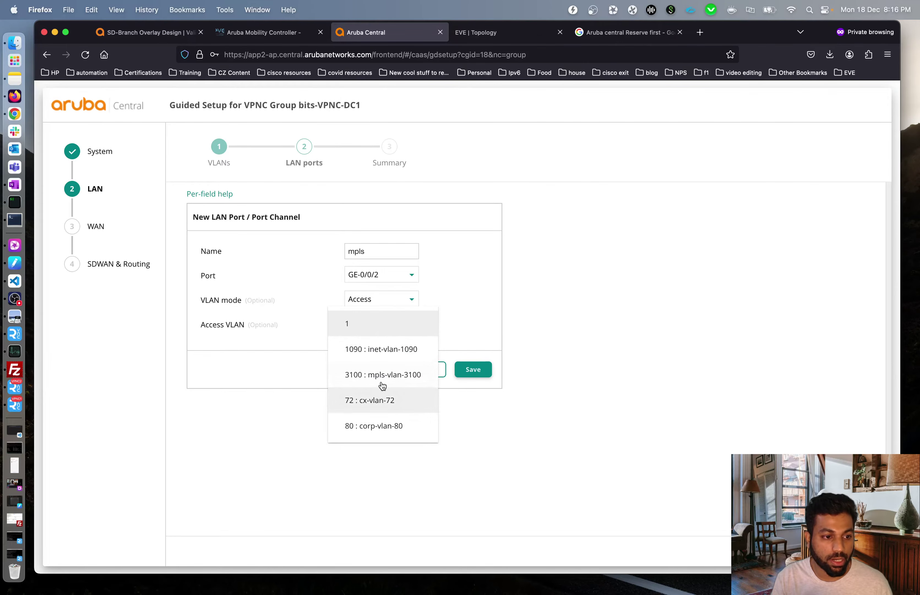
click(384, 375)
click(464, 374)
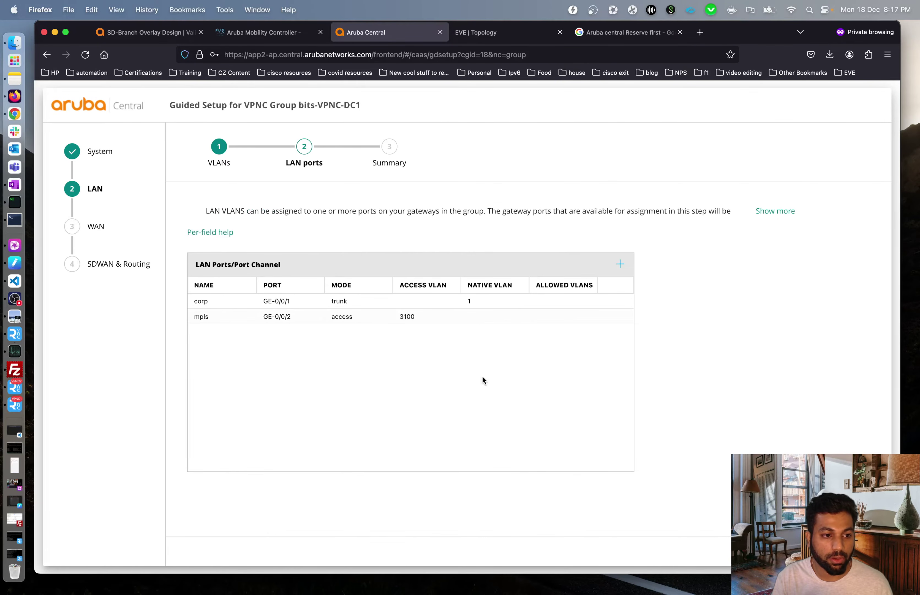
- Add LAN port 'inet' on GE-0/0/0 as access port in VLAN 1090 inet-vlan-1090
click(620, 264)
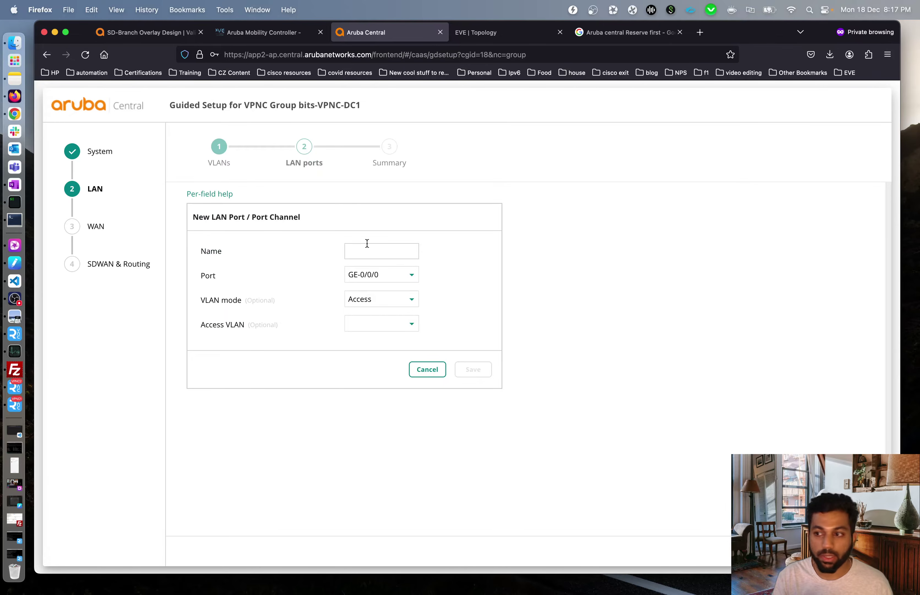
text(inet)
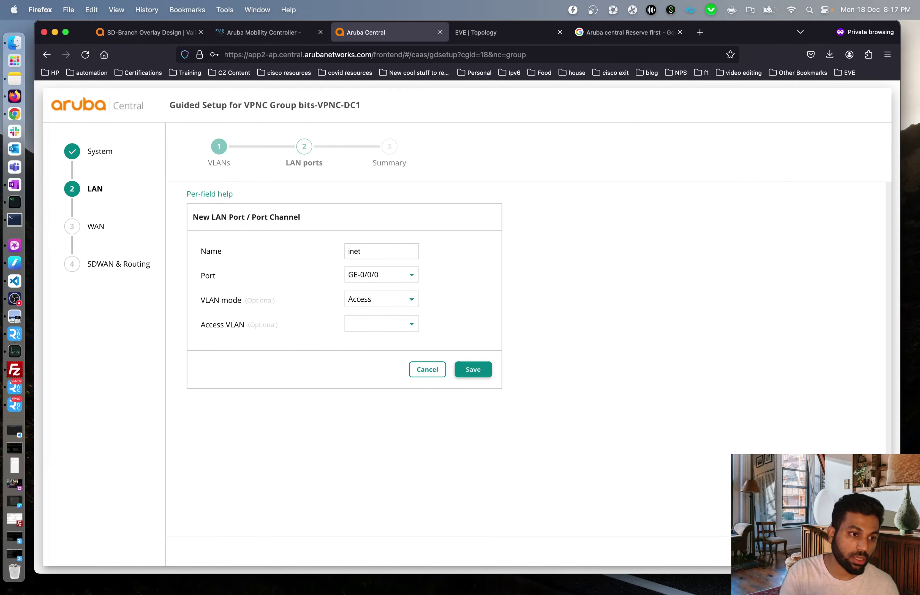
click(386, 276)
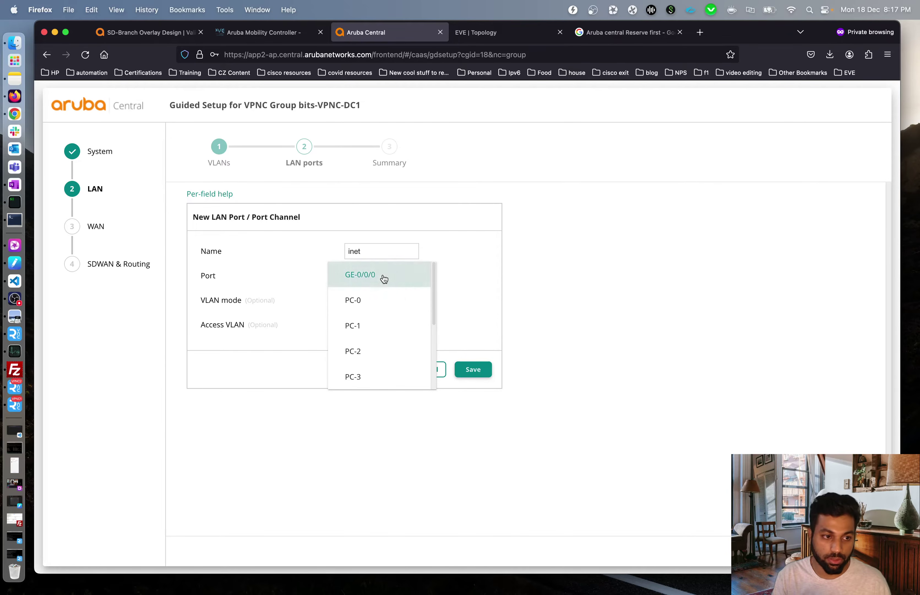
click(392, 284)
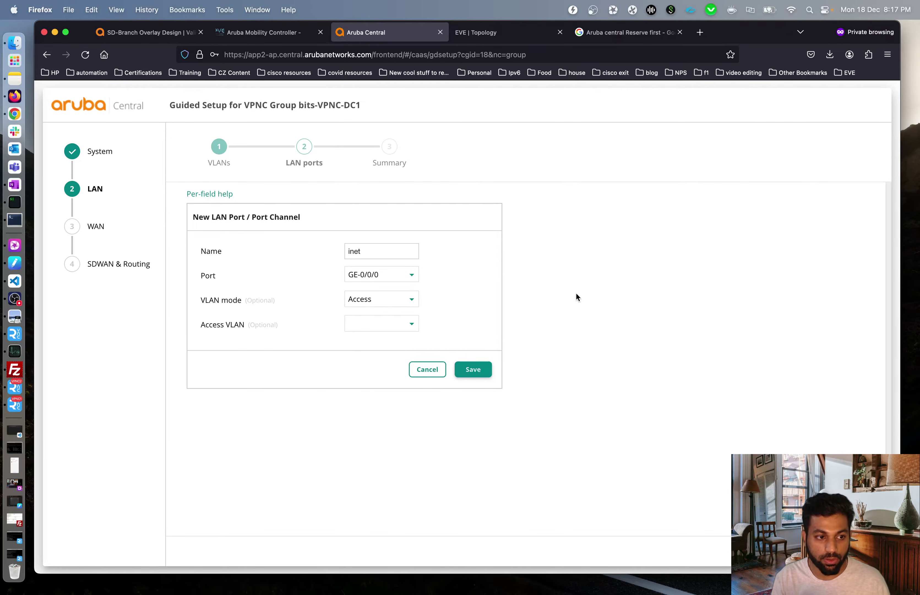
click(403, 325)
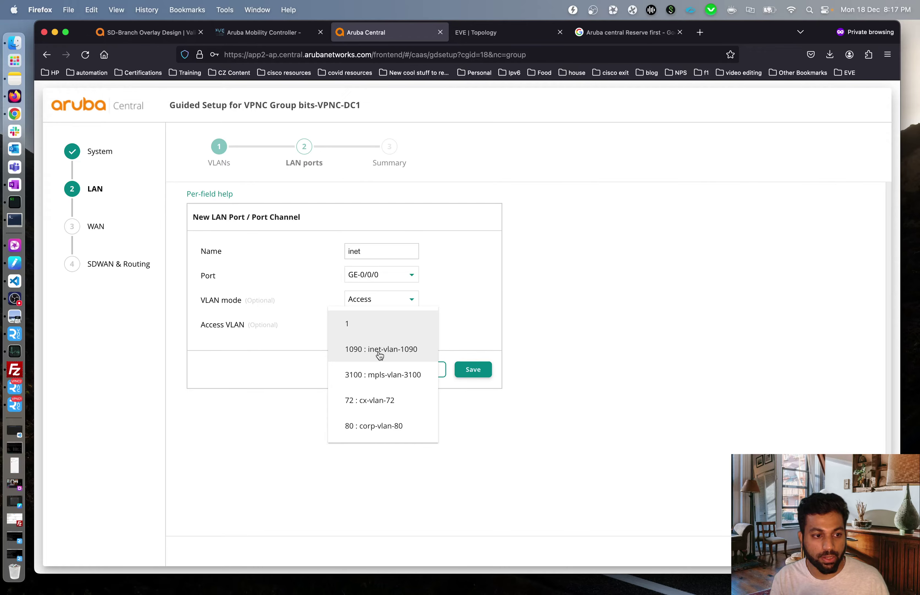
click(348, 350)
click(472, 370)
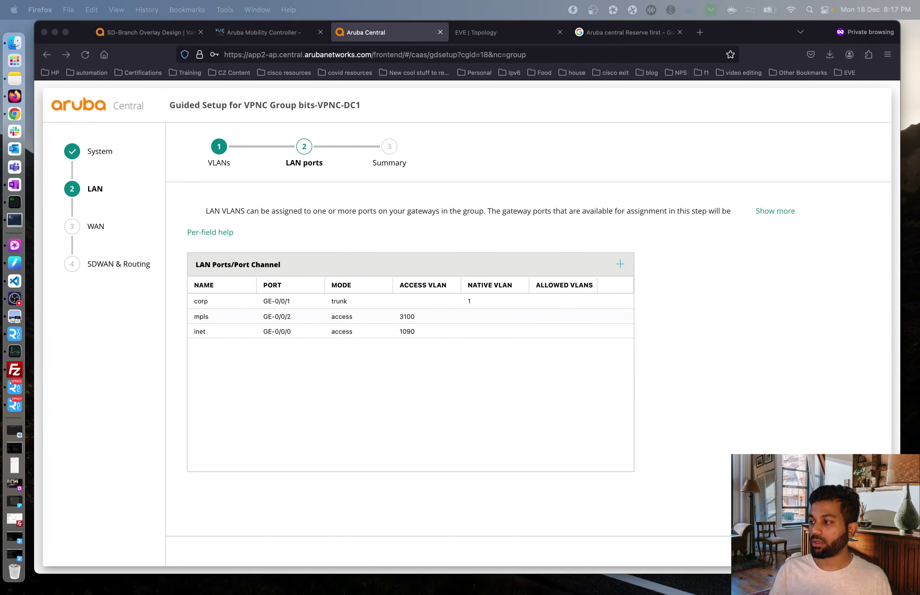
- Review the summary of four VLANs and three LAN ports, then finish to apply them
click(580, 481)
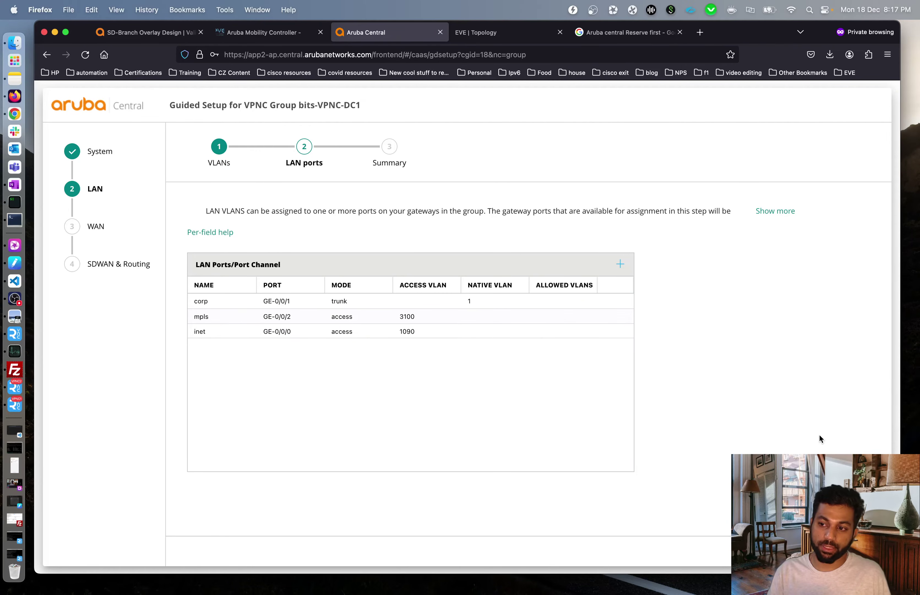
mouse_move(321, 309)
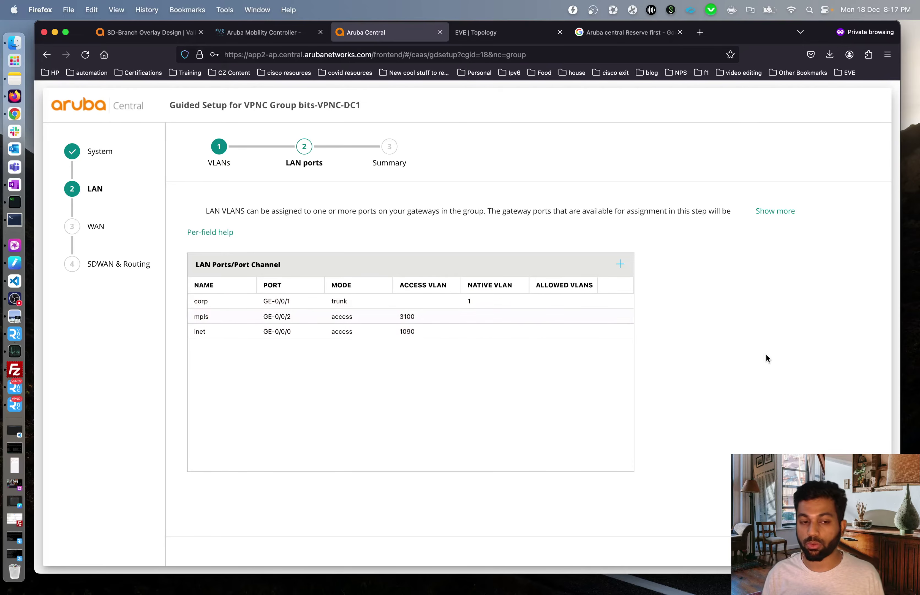
click(859, 551)
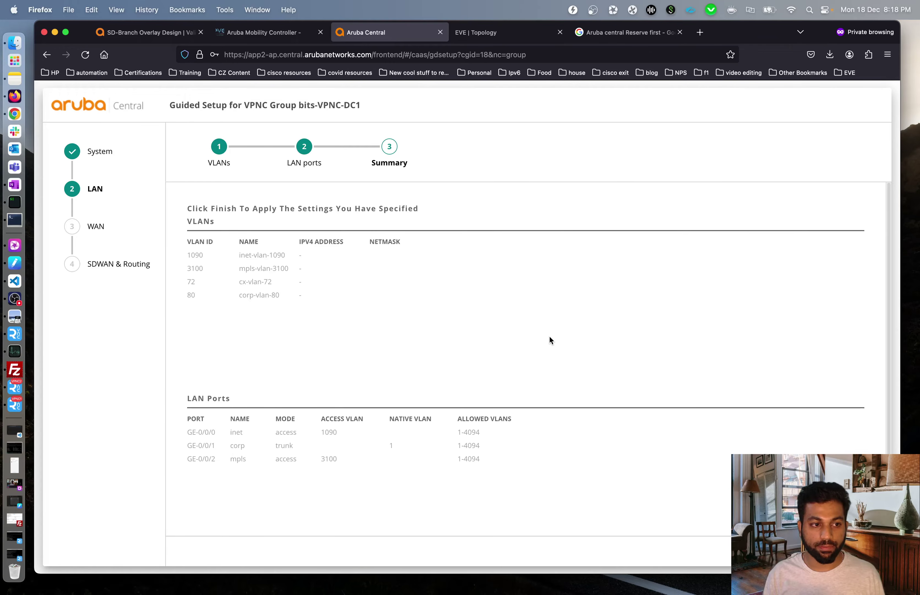
scroll(549, 337, down, 1)
click(861, 551)
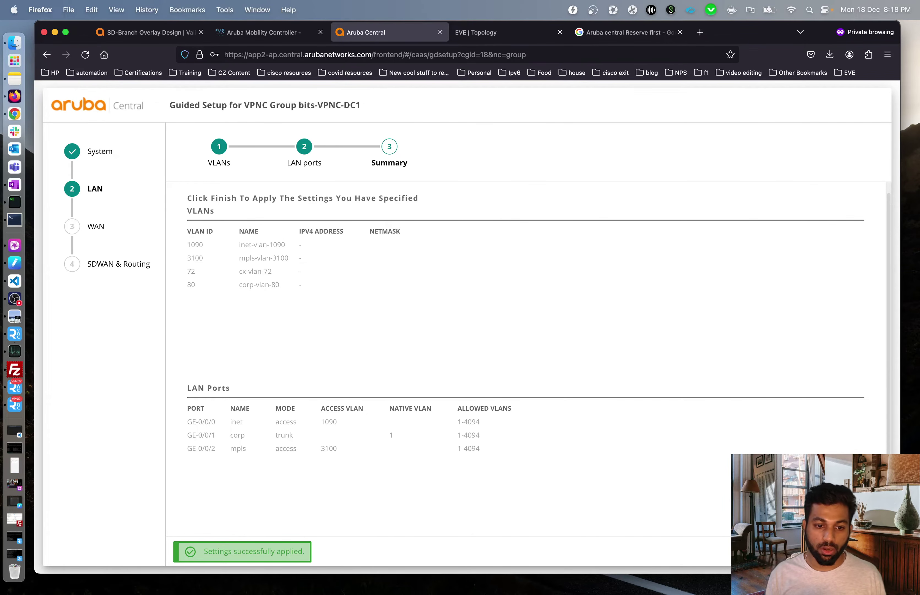
- Exit the guided setup and switch to the list view of the group's gateways
click(779, 551)
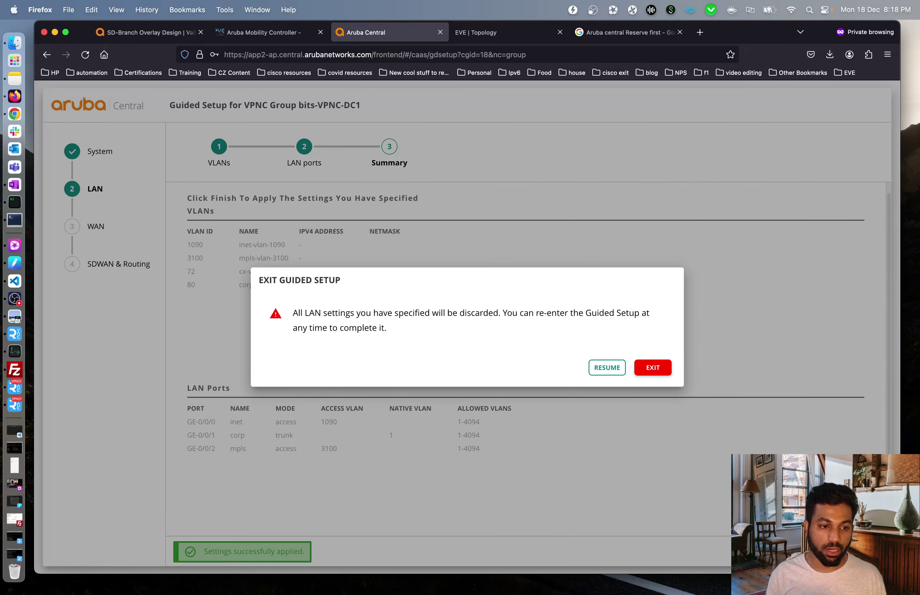
click(658, 374)
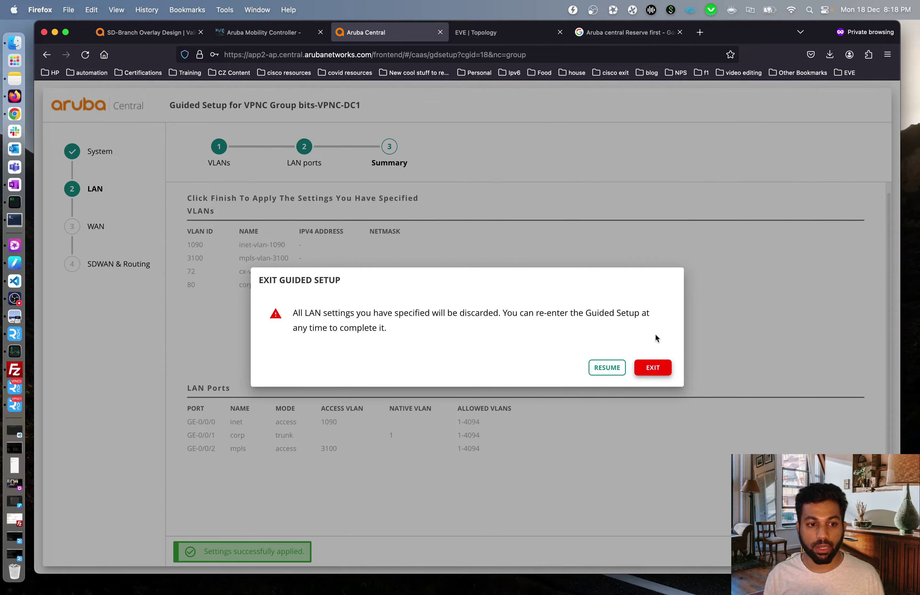
click(649, 370)
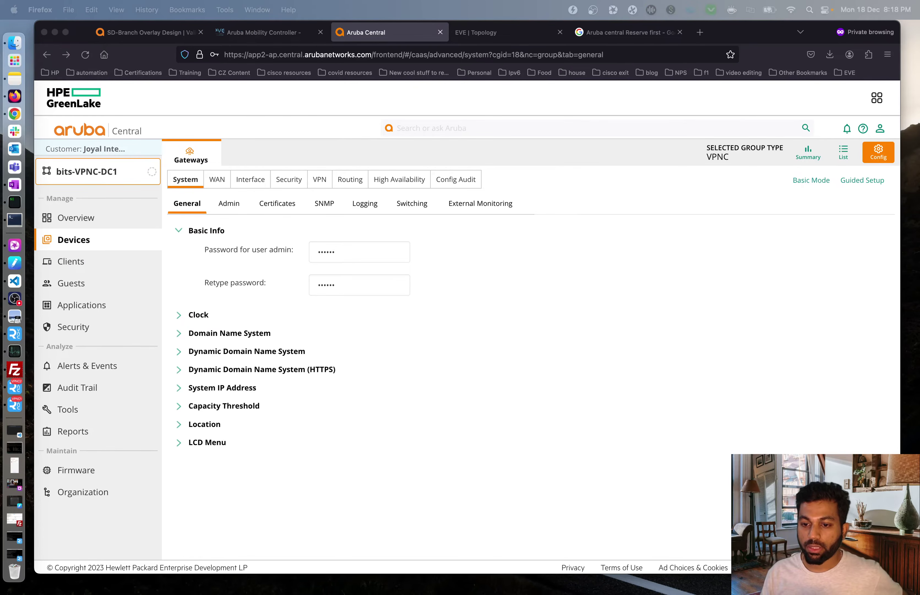
click(628, 473)
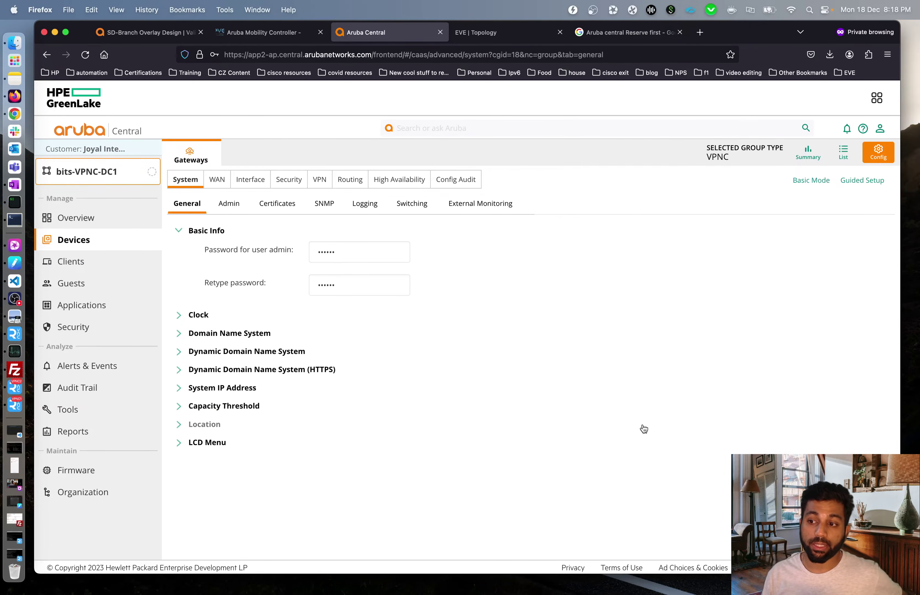
click(843, 152)
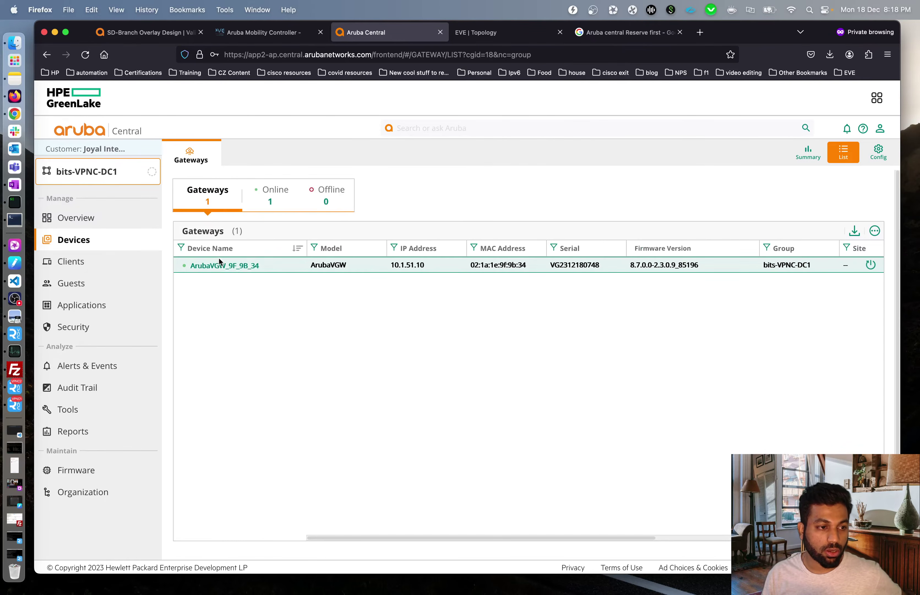
- Open gateway ArubaVGW_9F_9B_34's device configuration and exit its guided setup wizard
click(218, 265)
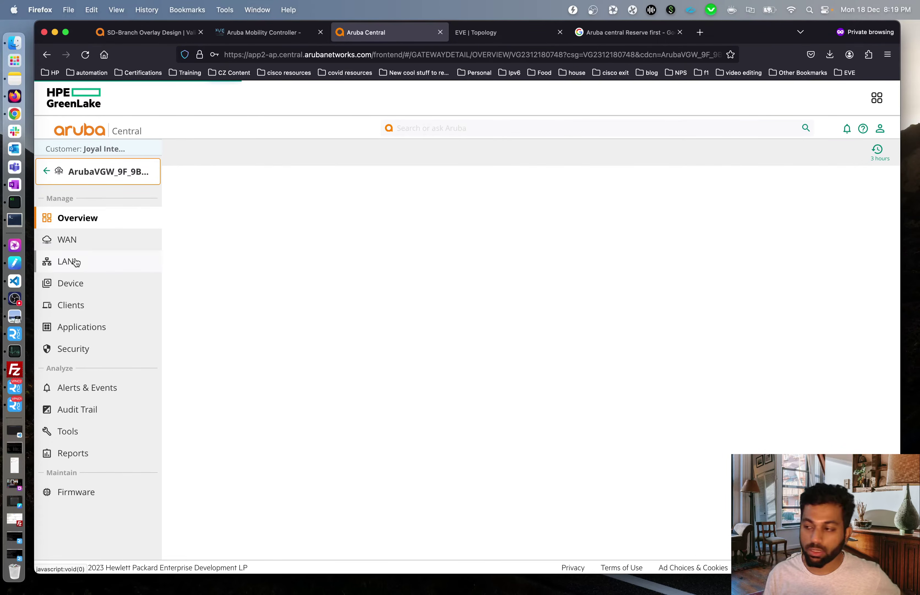
click(85, 283)
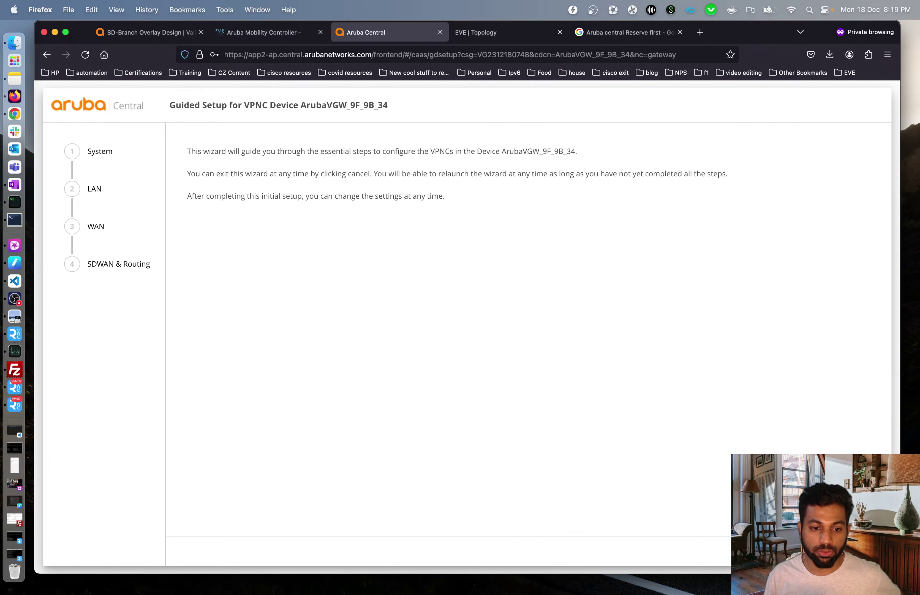
click(816, 551)
click(652, 369)
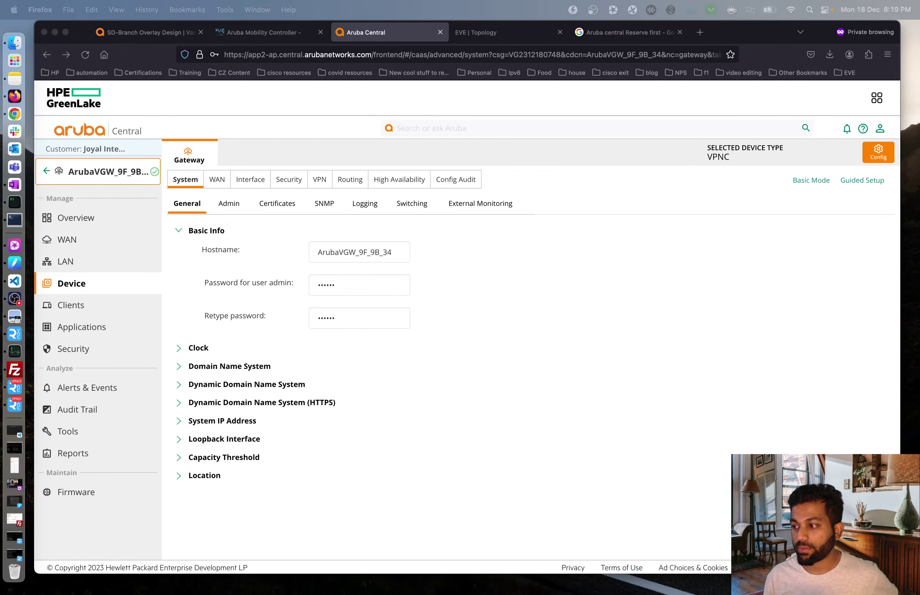
- Set the loopback interface IPv4 address to 1.1.80.100
click(538, 395)
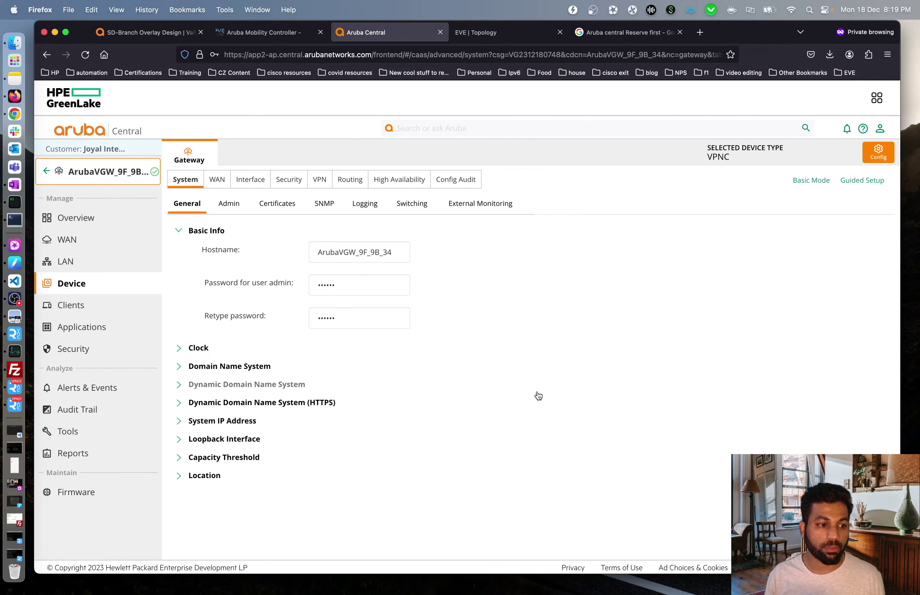
click(179, 441)
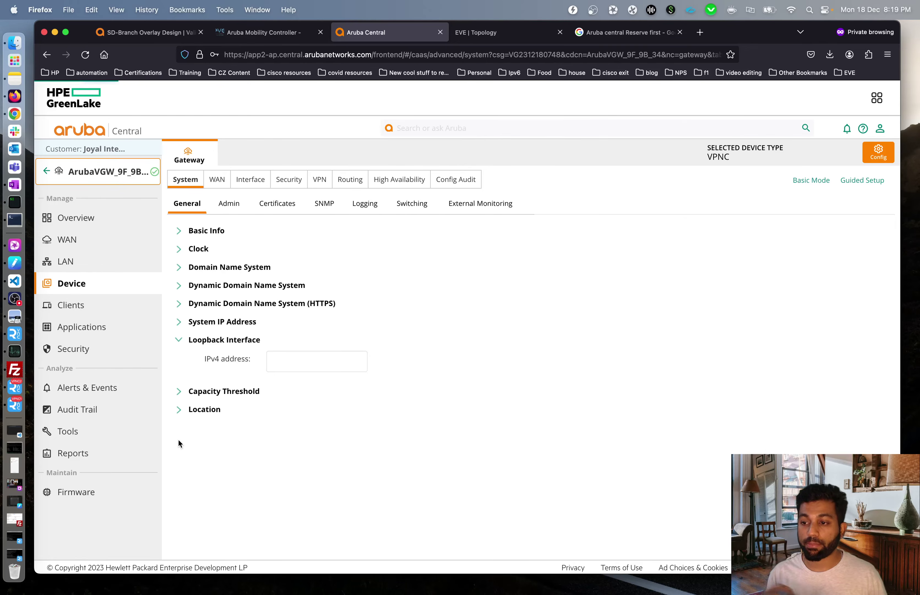
click(289, 365)
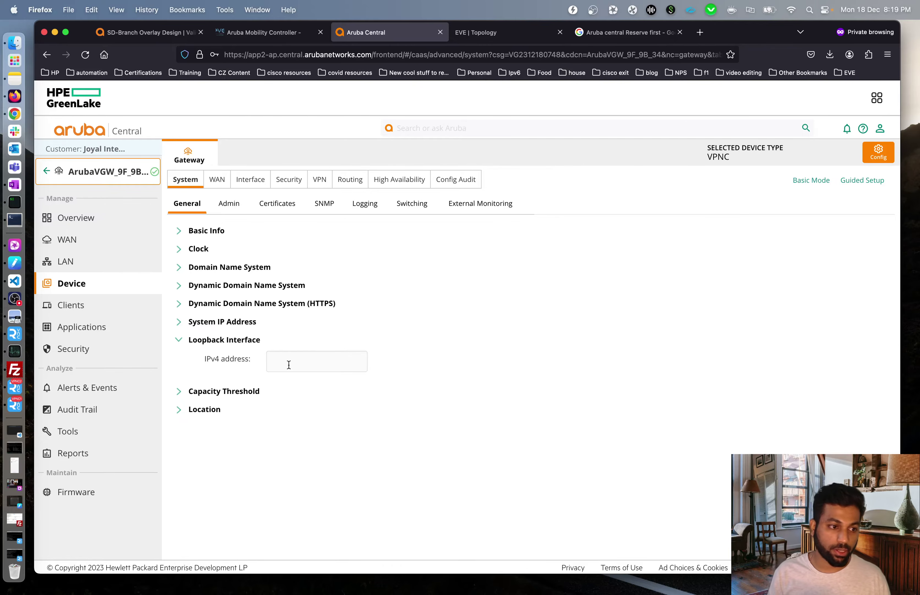
text(1.1.)
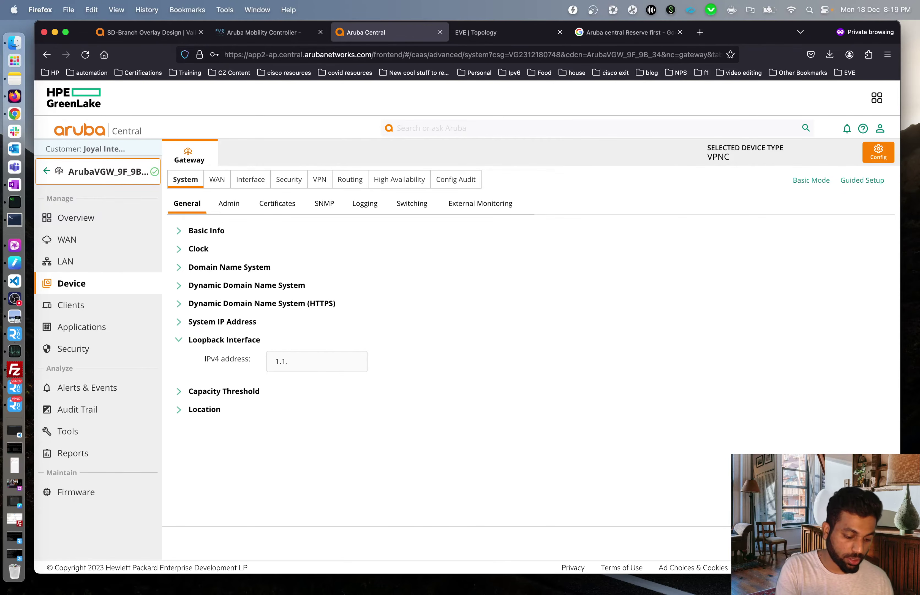
text(80.100)
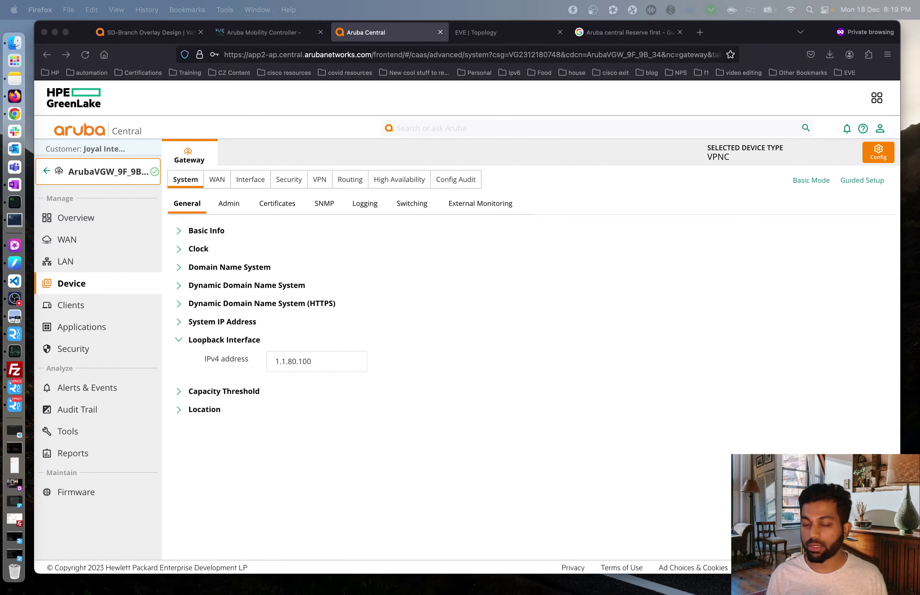
- Change the gateway hostname from ArubaVGW_9F_9B_34 to VPNC1-DC1
click(540, 247)
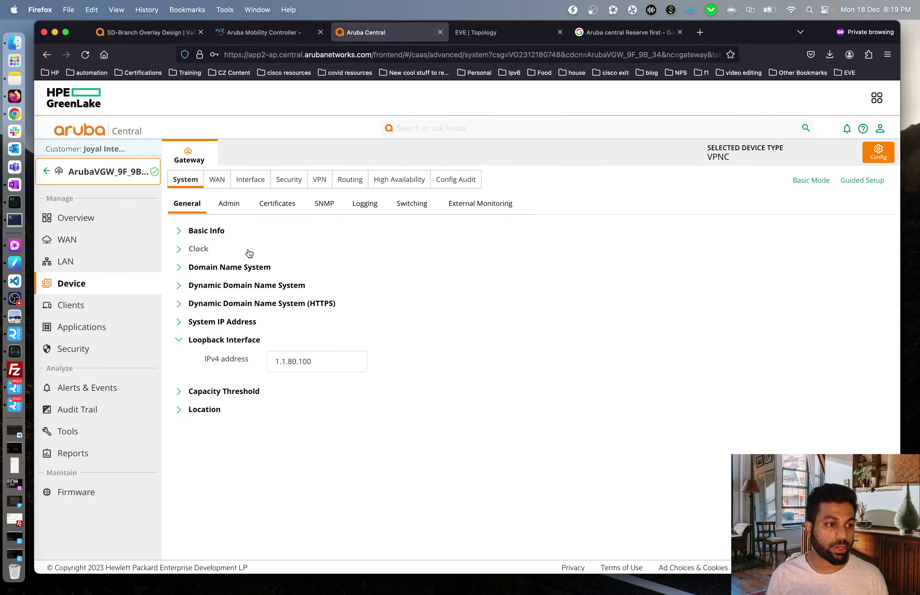
click(180, 233)
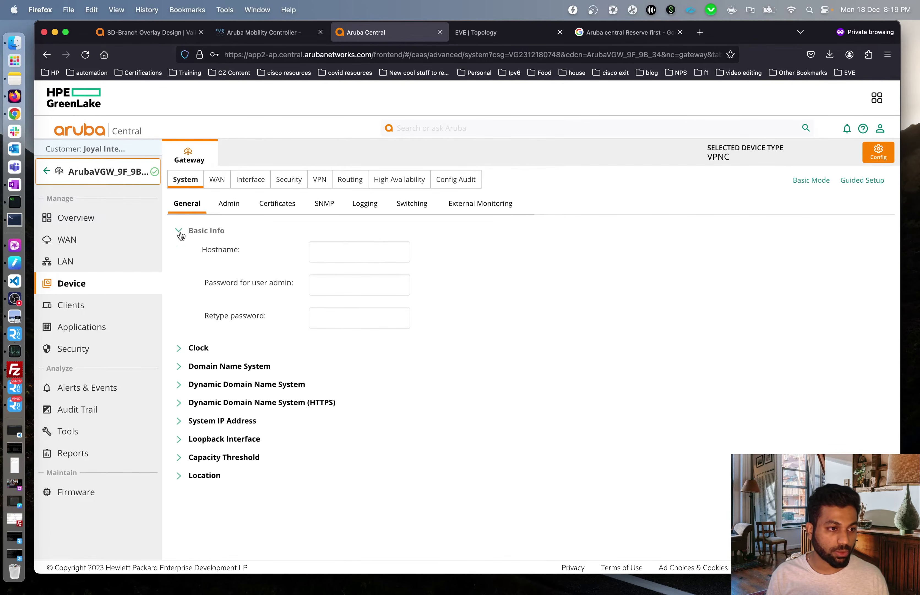
double_click(397, 252)
text(VPNC1-DC1)
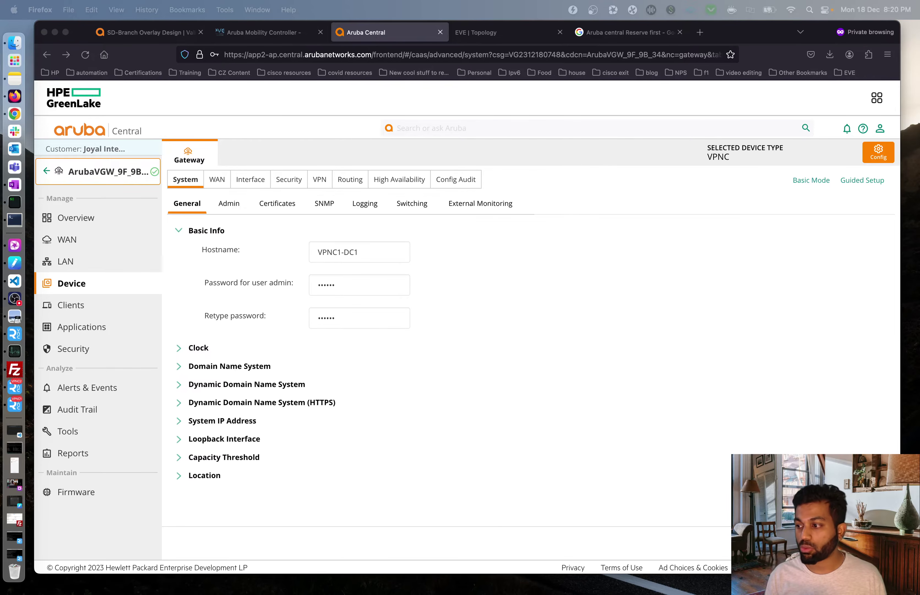
click(696, 394)
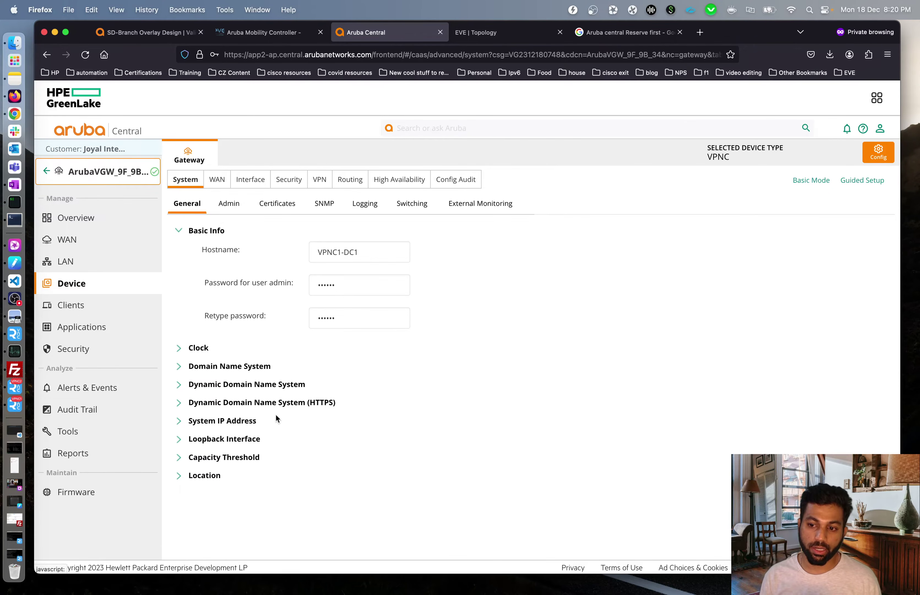
- Set the system IPv4 address to Loopback 1.1.80.100 and accept the gateway reboot
click(181, 422)
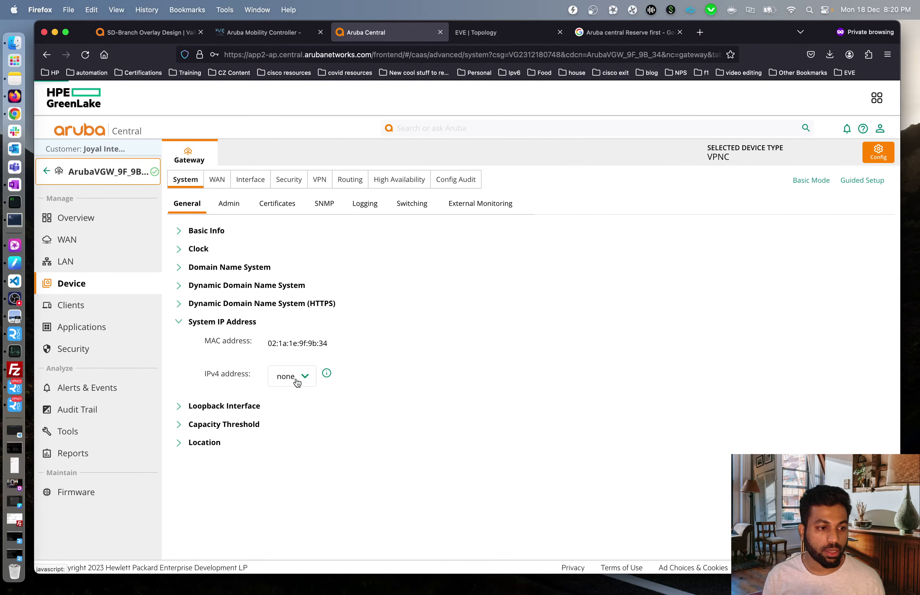
click(353, 380)
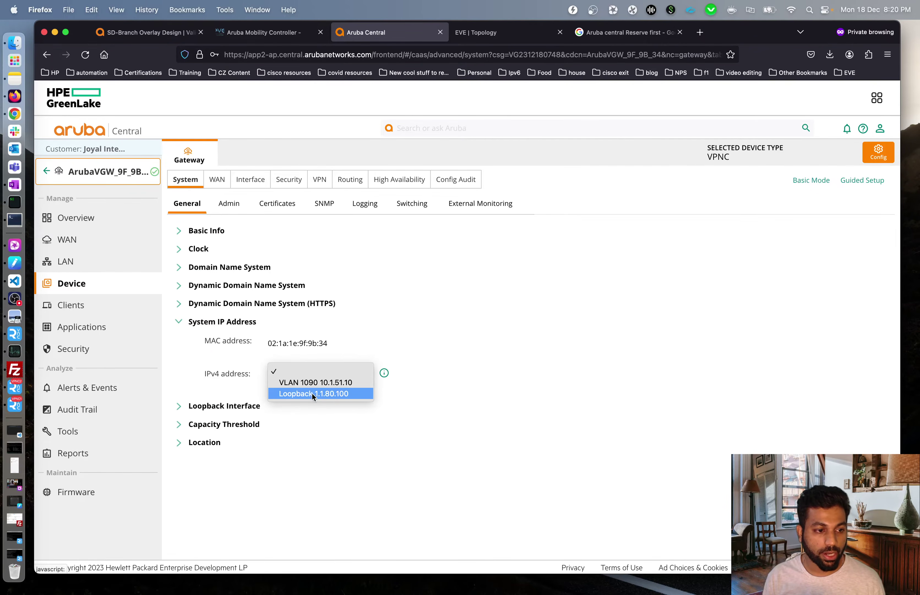
click(315, 394)
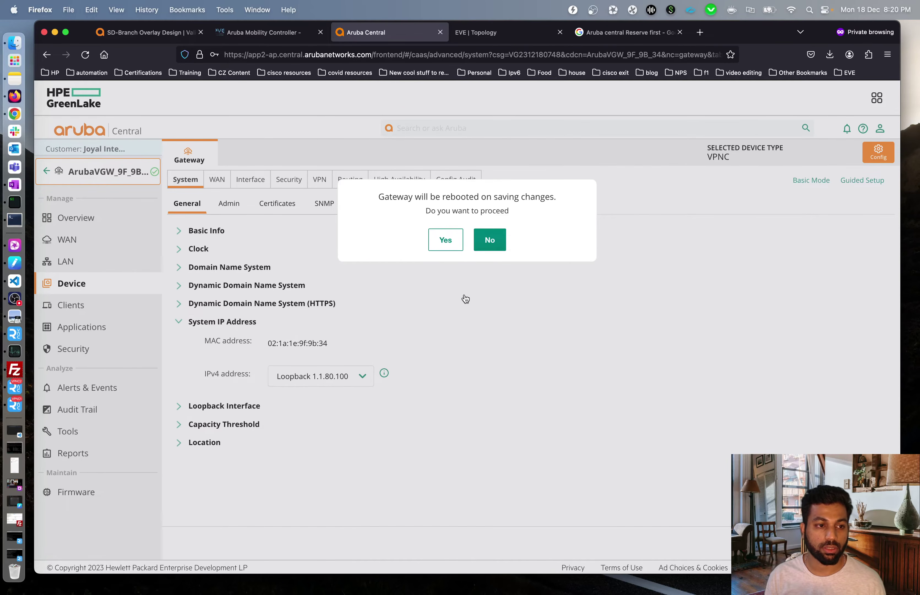
click(445, 240)
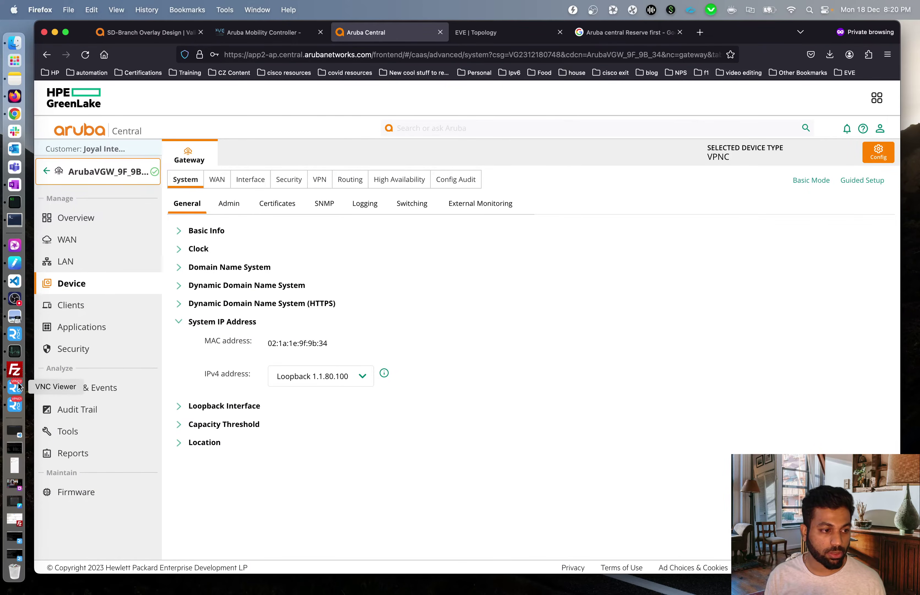
click(13, 406)
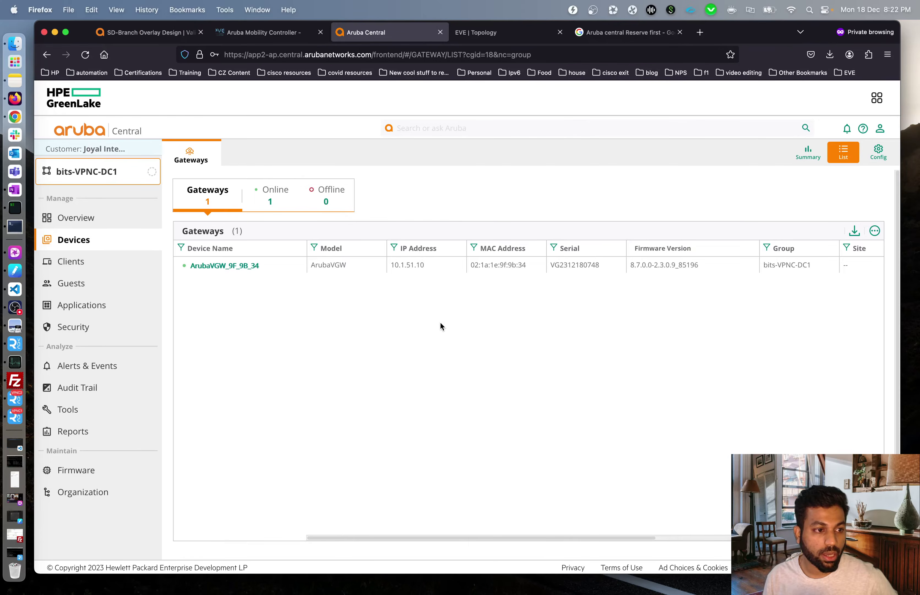
- Show ArubaVGW_9F_9B_34's device configuration in basic mode on the LAN VLANs list
click(235, 265)
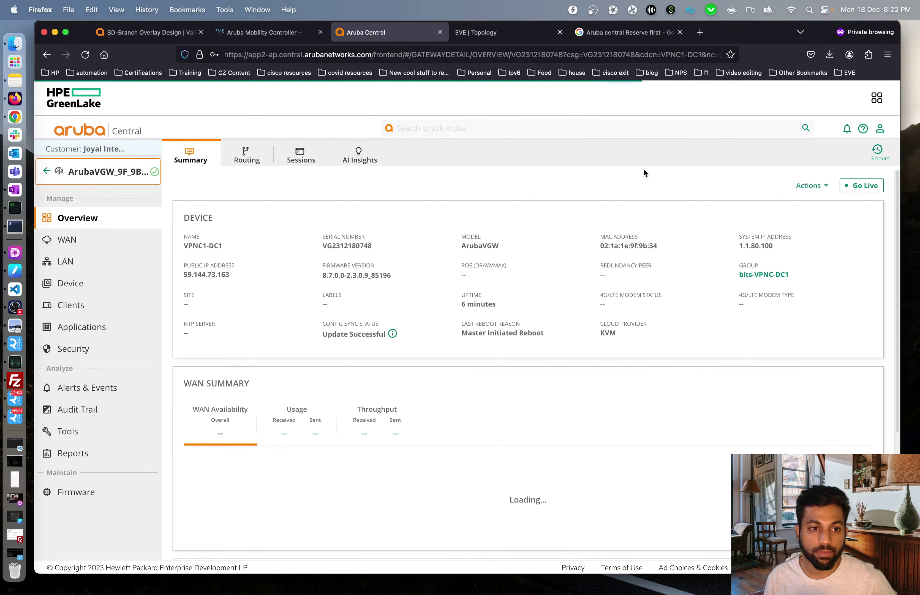
click(82, 284)
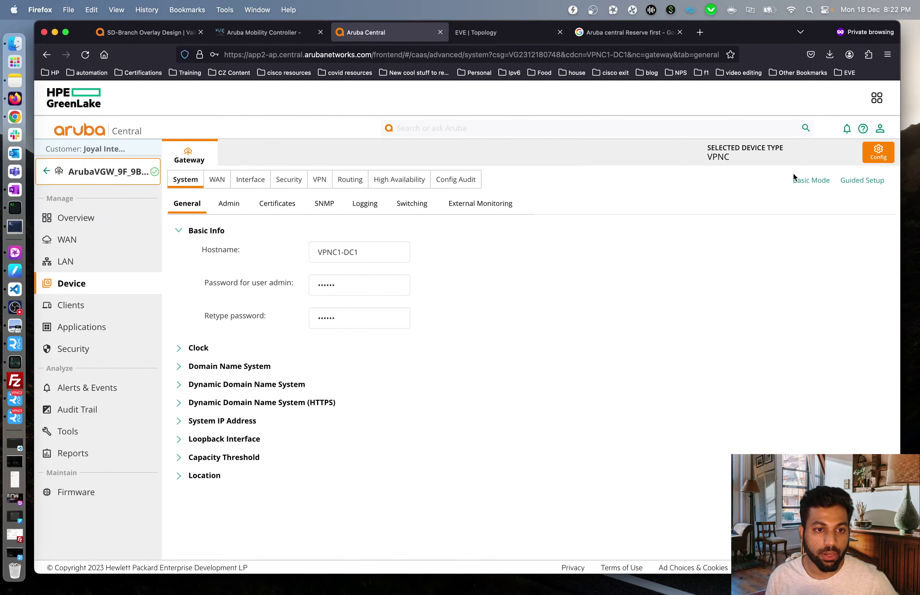
click(797, 180)
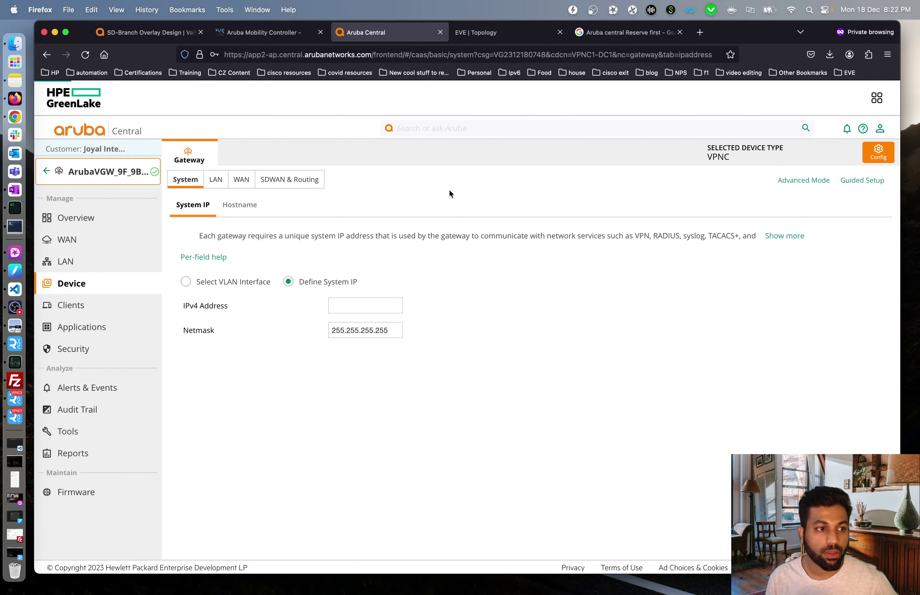
click(216, 181)
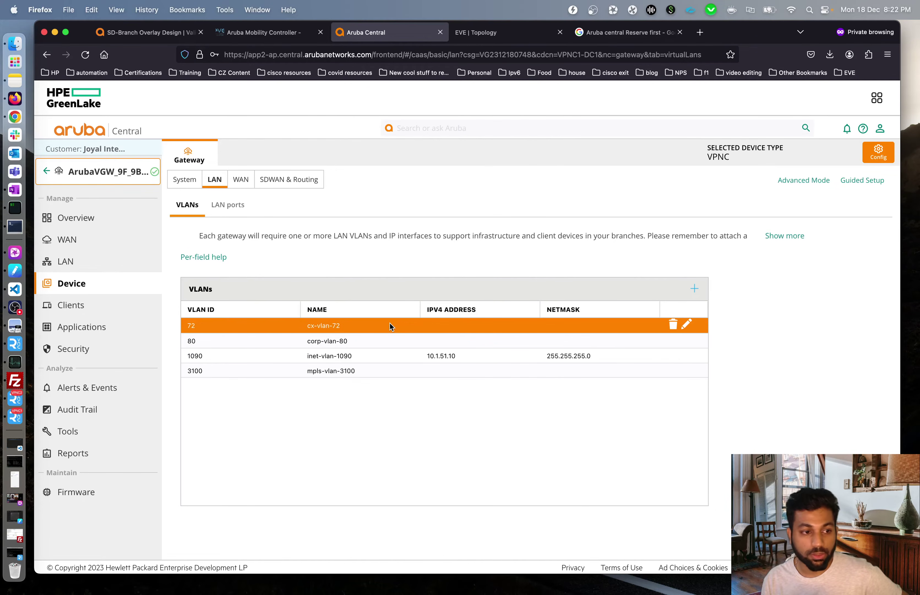
- Give cx-vlan-72 IPv4 address 10.1.72.1 with netmask 255.255.255.0
click(687, 324)
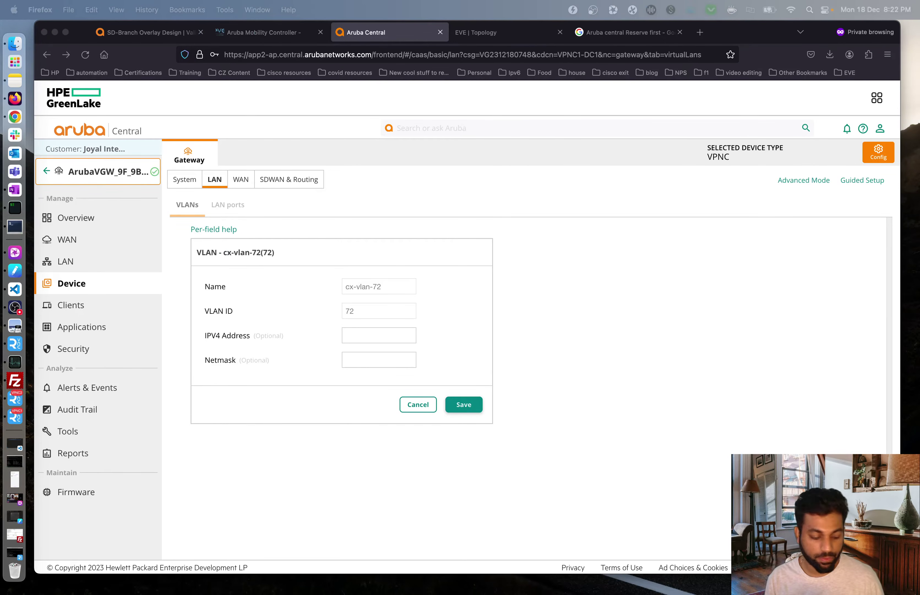
click(372, 334)
text(10.1.72.1)
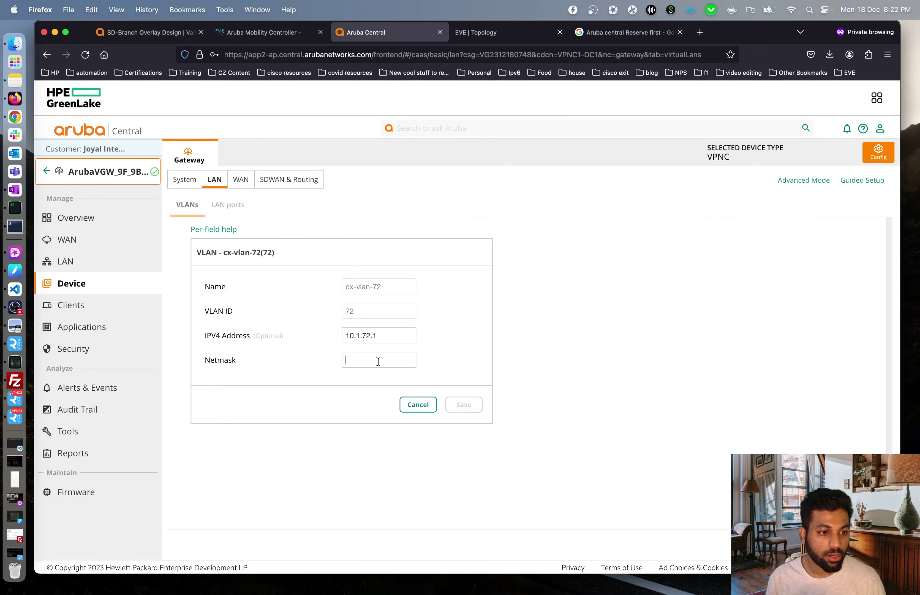
click(379, 361)
text(255.2)
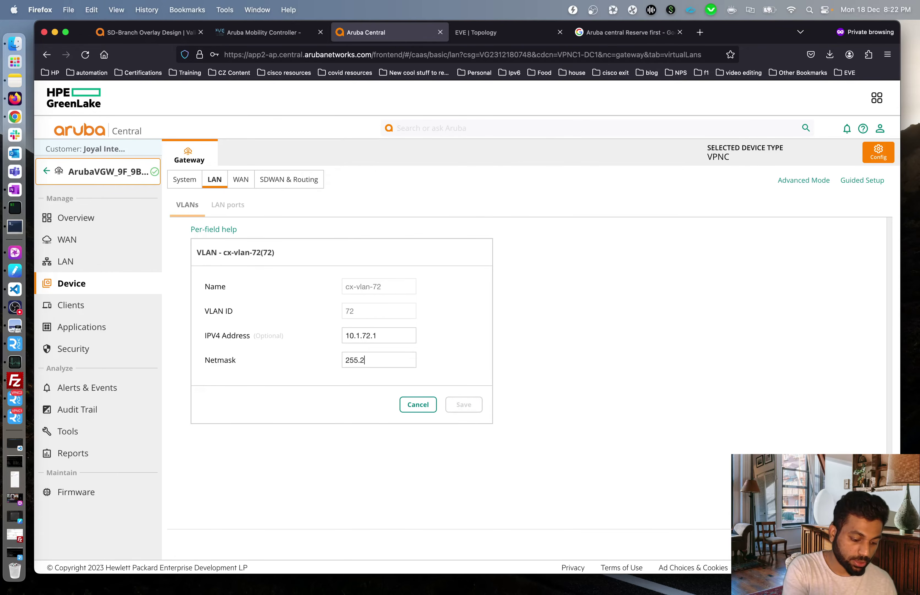
text(55.255.0)
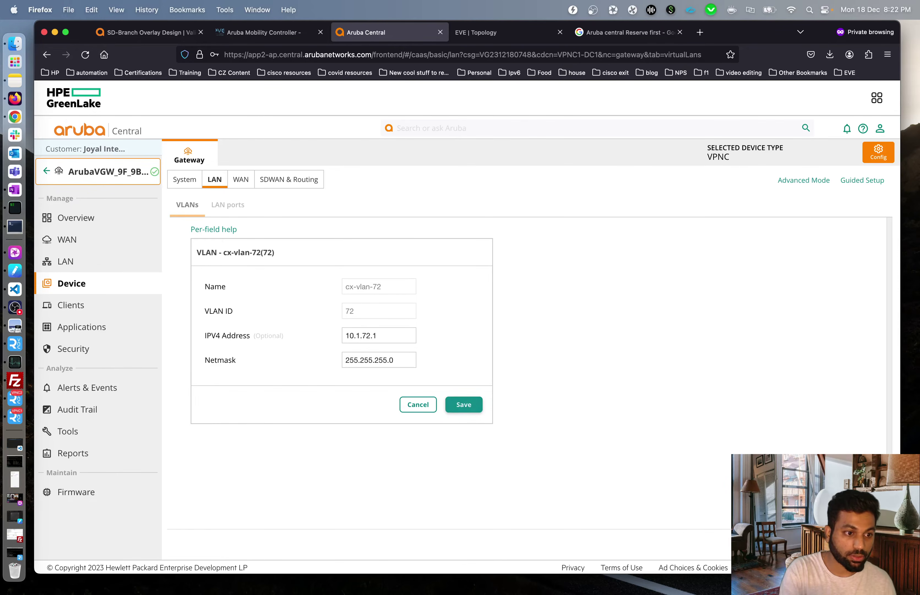
click(464, 404)
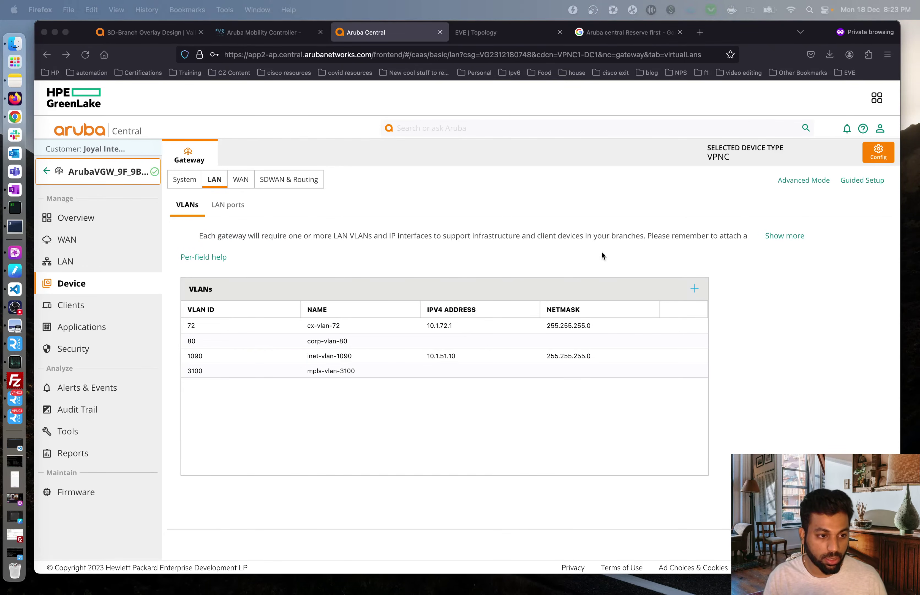
click(416, 428)
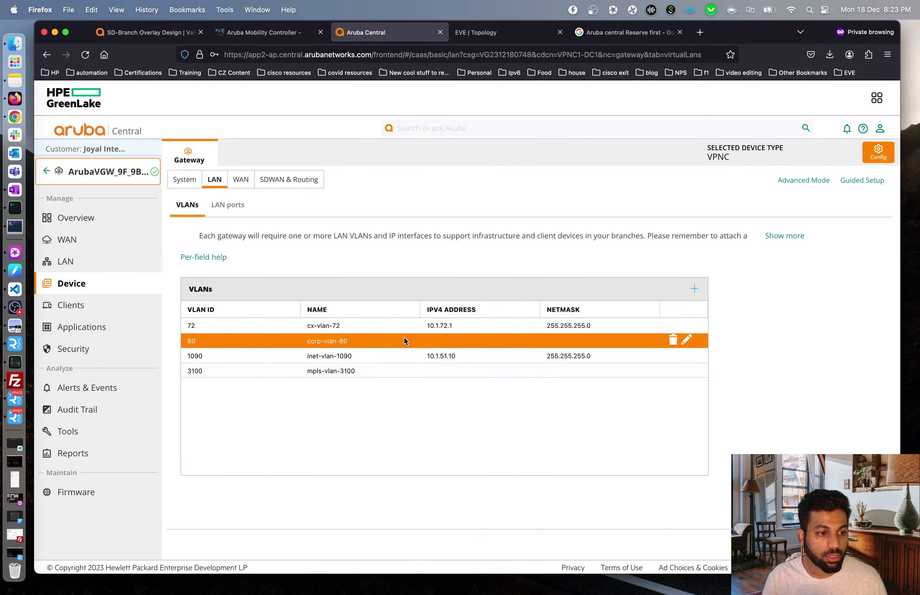
- Give mpls-vlan-3100 IPv4 address 10.1.31.2 with netmask 255.255.255.0
click(688, 370)
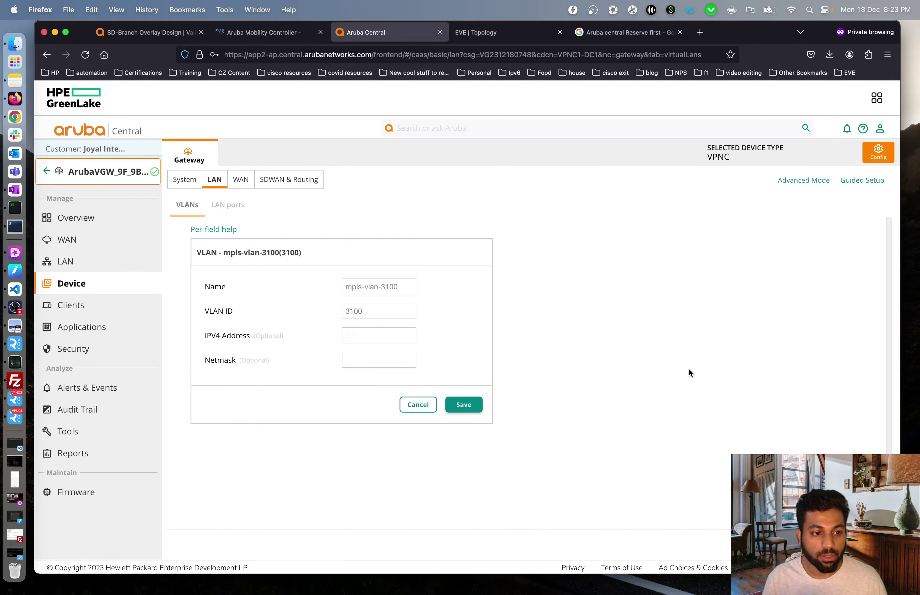
text(10.1.31.2)
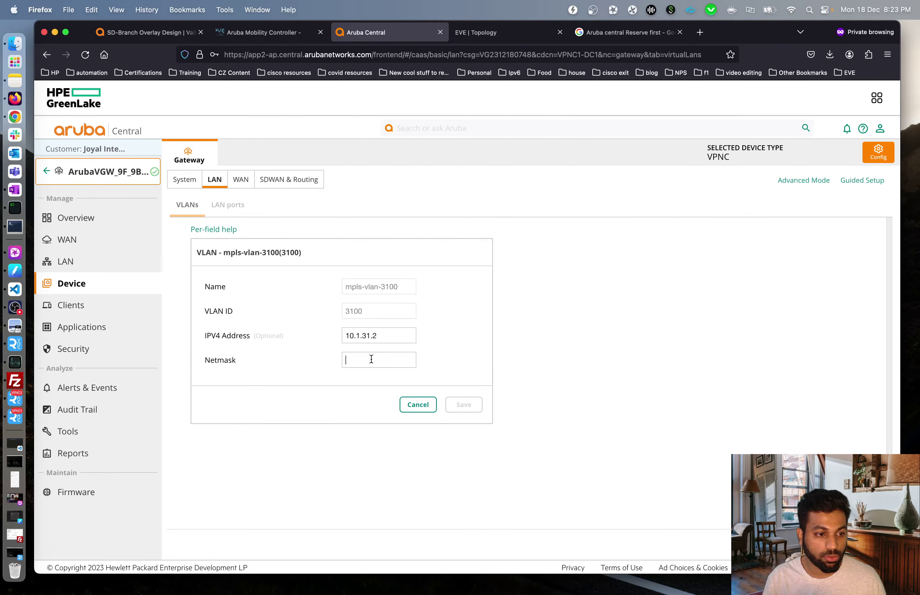
key(super+Tab)
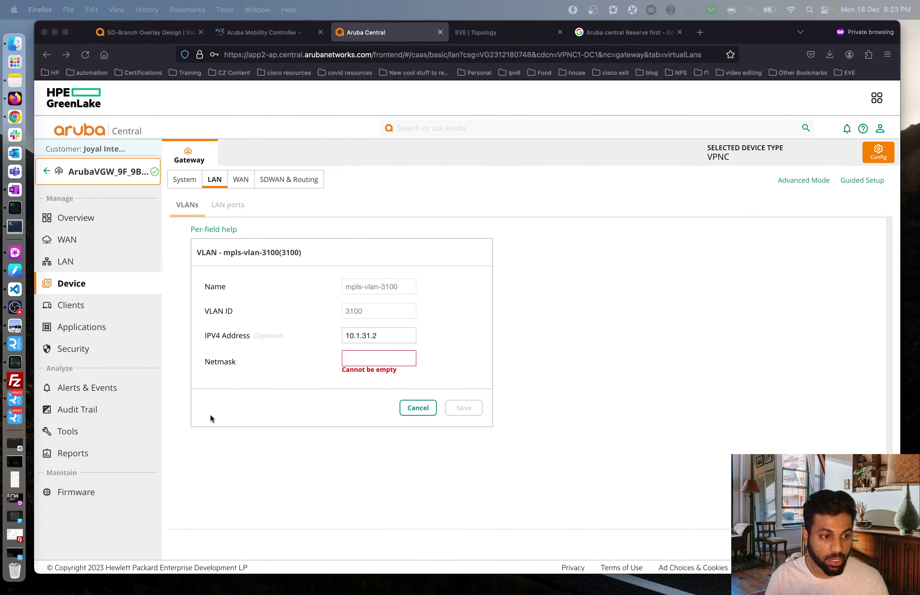
click(368, 359)
text(255.255.255.0)
click(464, 405)
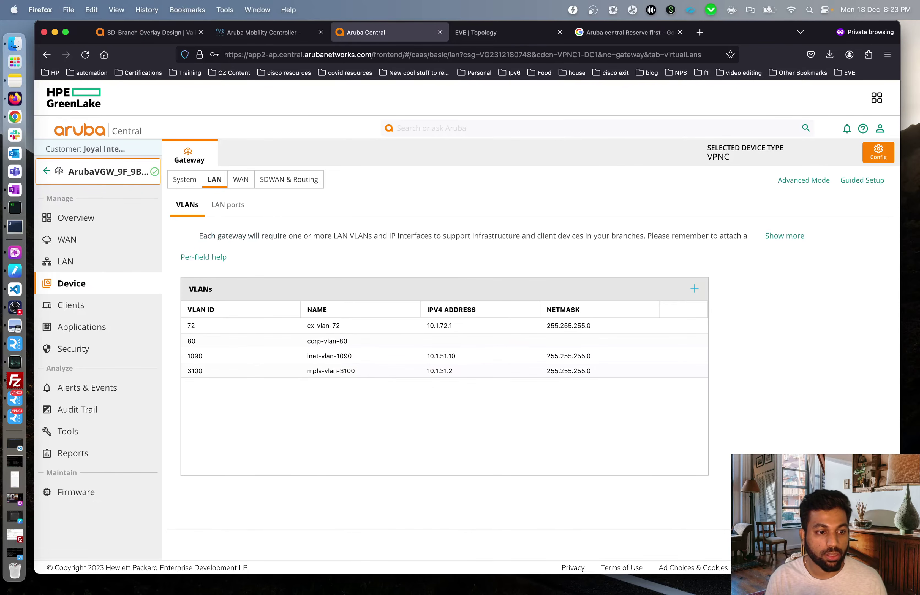
key(super+Tab)
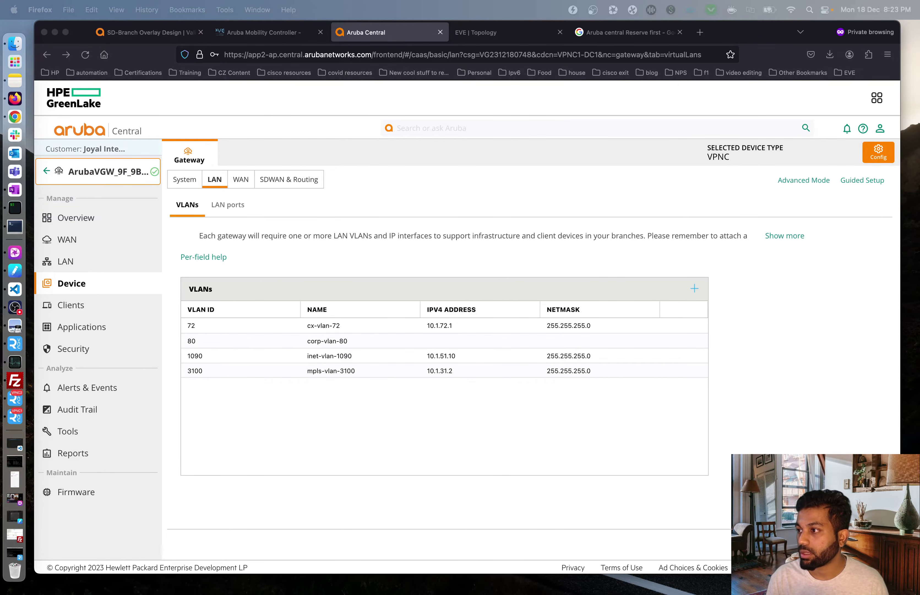
- Give VLAN 80 IPv4 address 10.1.80.2 with netmask 255.255.255.0
click(430, 412)
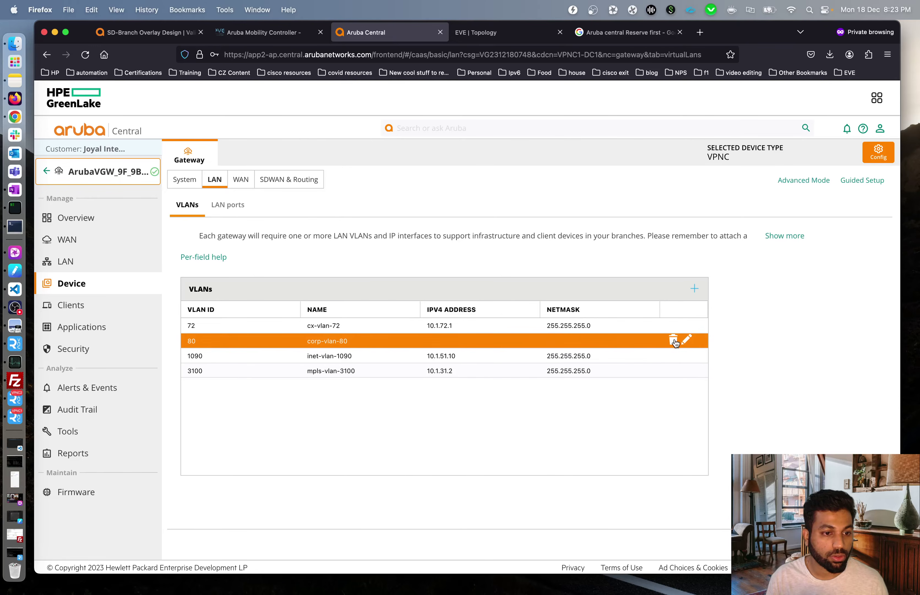
click(688, 341)
click(359, 332)
text(10.1.80.2)
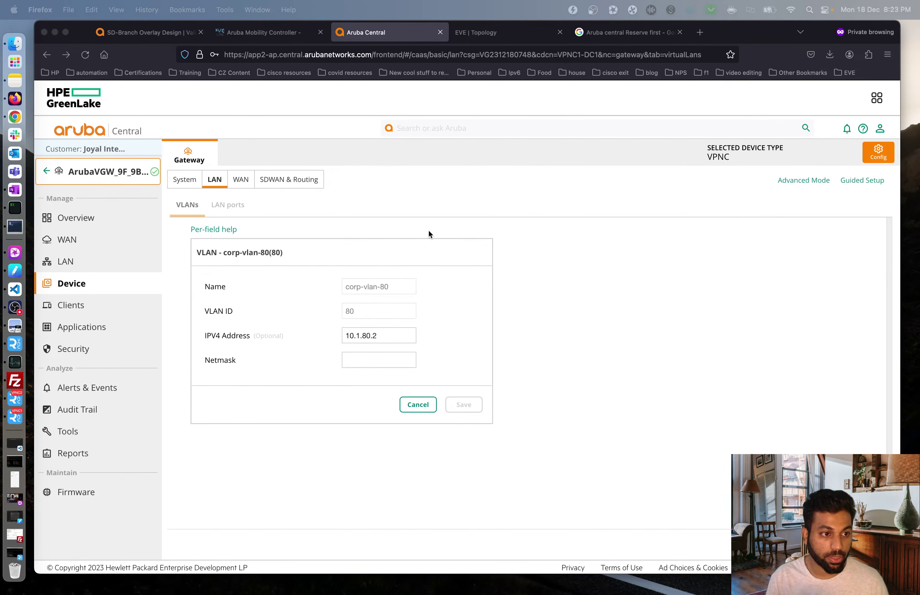
click(368, 358)
text(255.255.255.0)
click(464, 405)
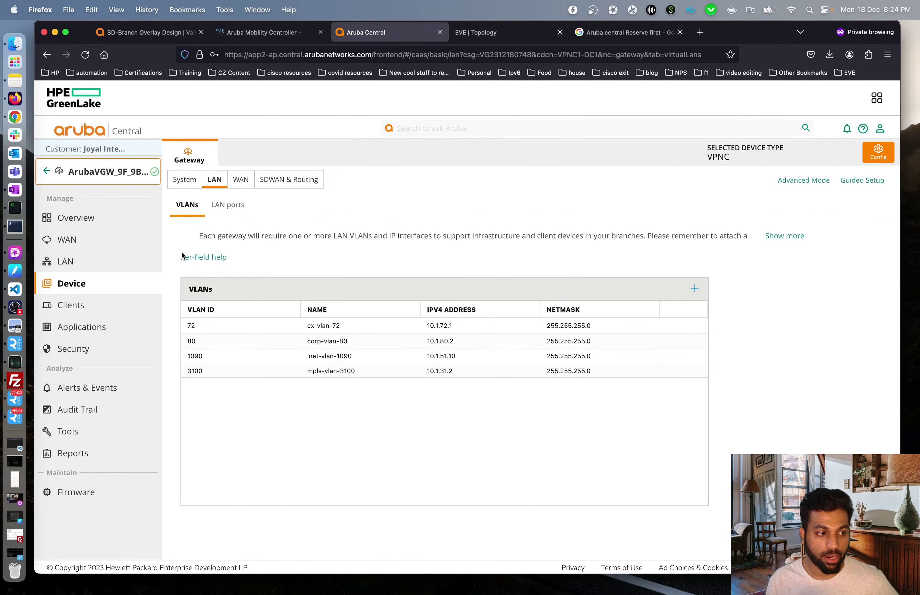
- Check the VPNC1 console, then go back to the bits-VPNC-DC1 gateway list
click(14, 417)
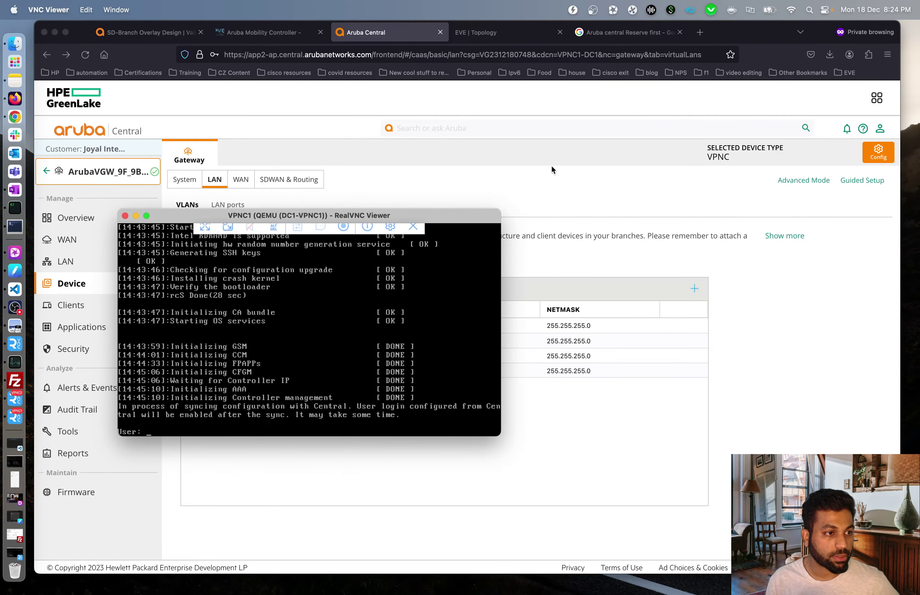
click(639, 116)
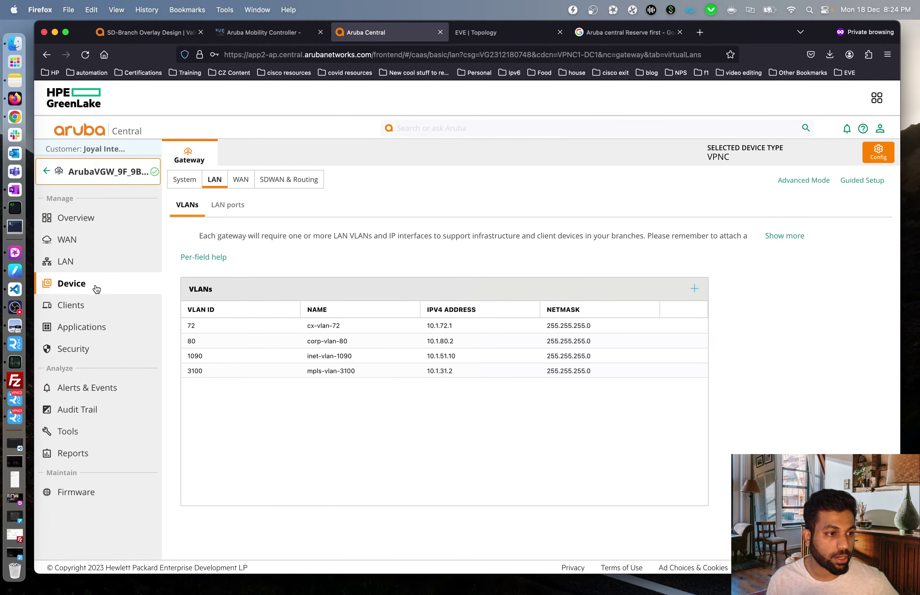
click(50, 172)
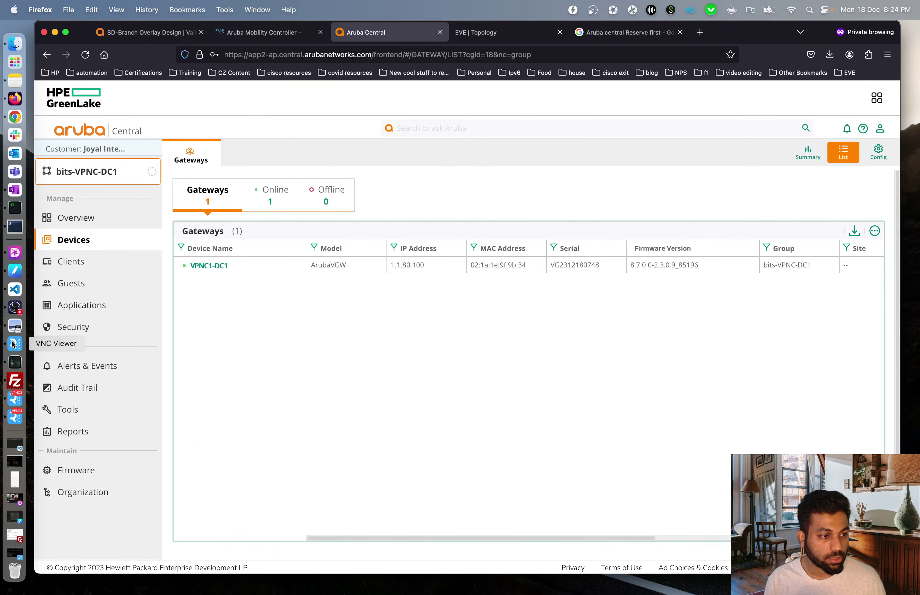
- Connect to VPNC1 from ZOC Terminal's saved connections and bring up its prompt
click(16, 227)
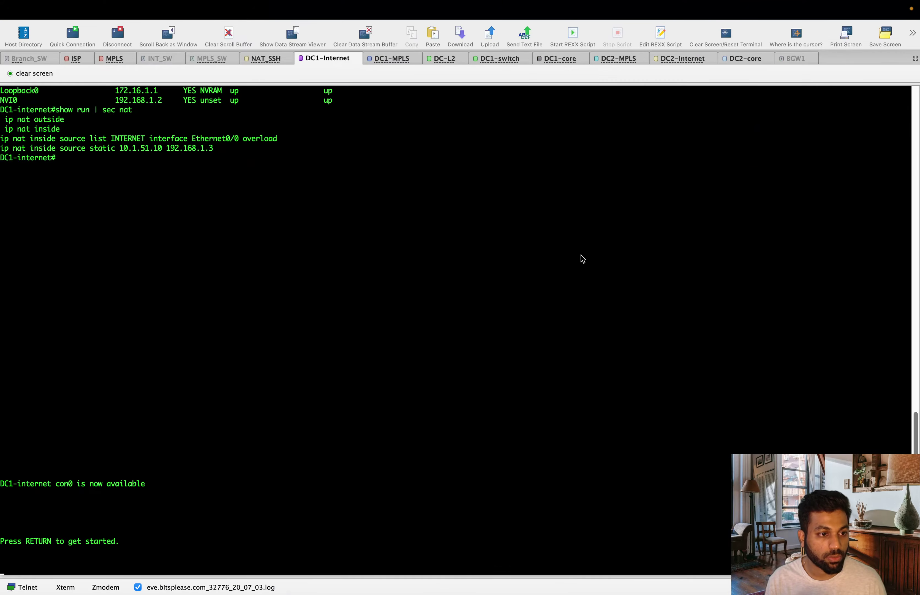
click(24, 36)
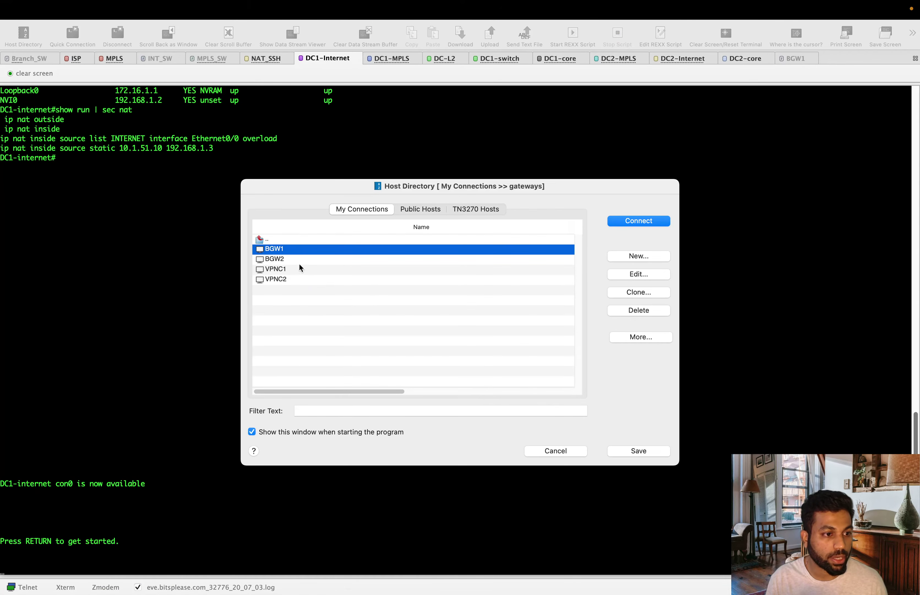
click(350, 269)
click(650, 224)
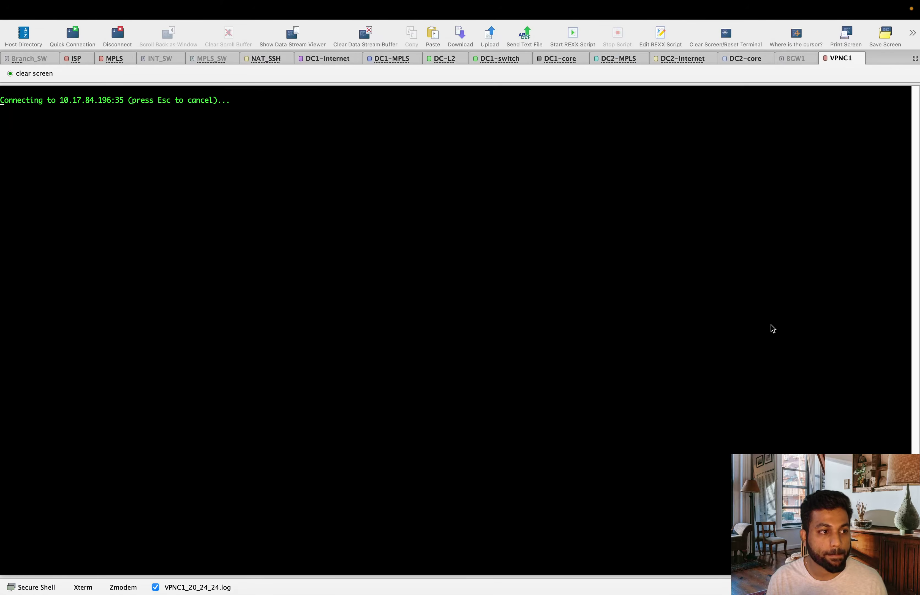
key(Return)
key(Return)
key(Return)
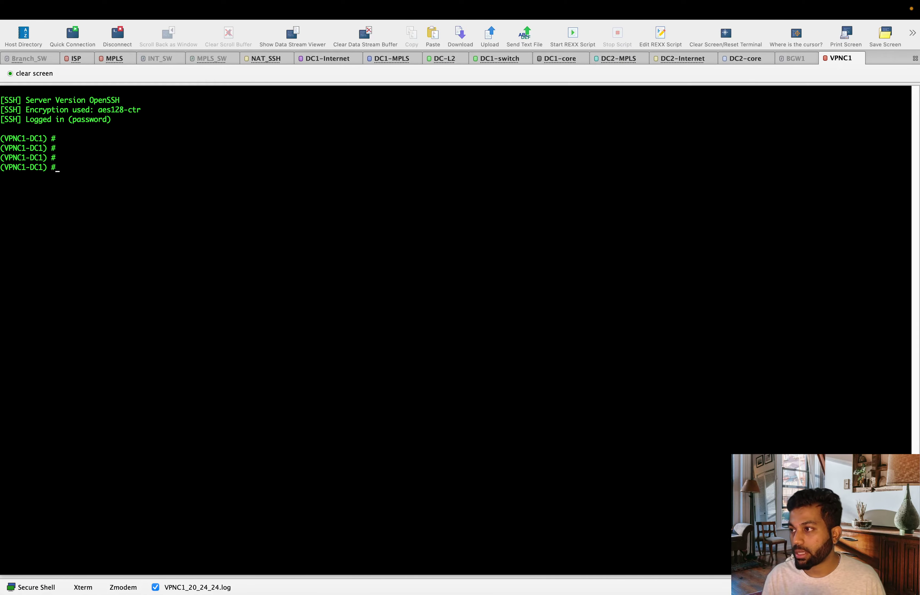
- Run show switches: VPNC1-DC1 at 1.1.80.100, firmware 8.7.0.0-2.3.0.9_85196, UPDATE SUCCESSFUL
text(s)
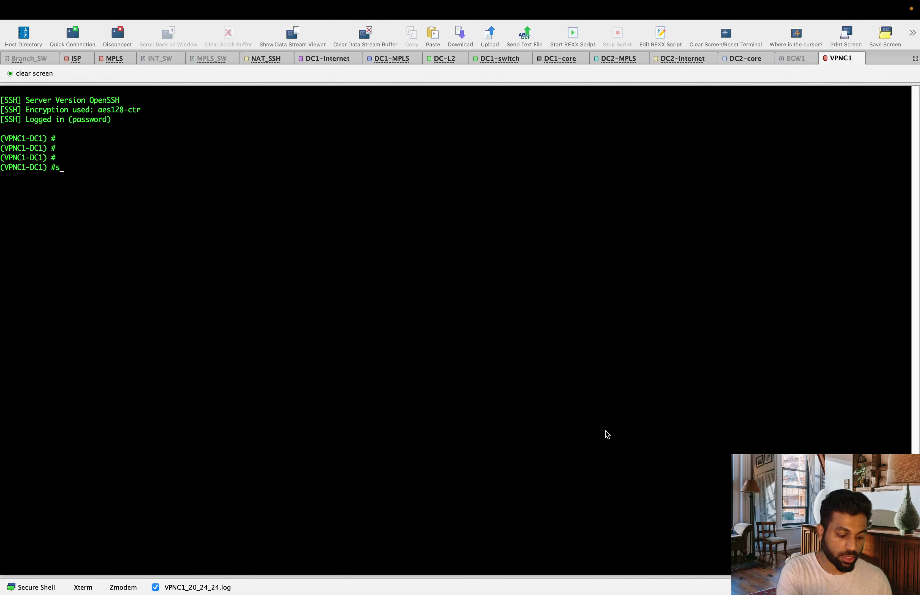
text(how switch)
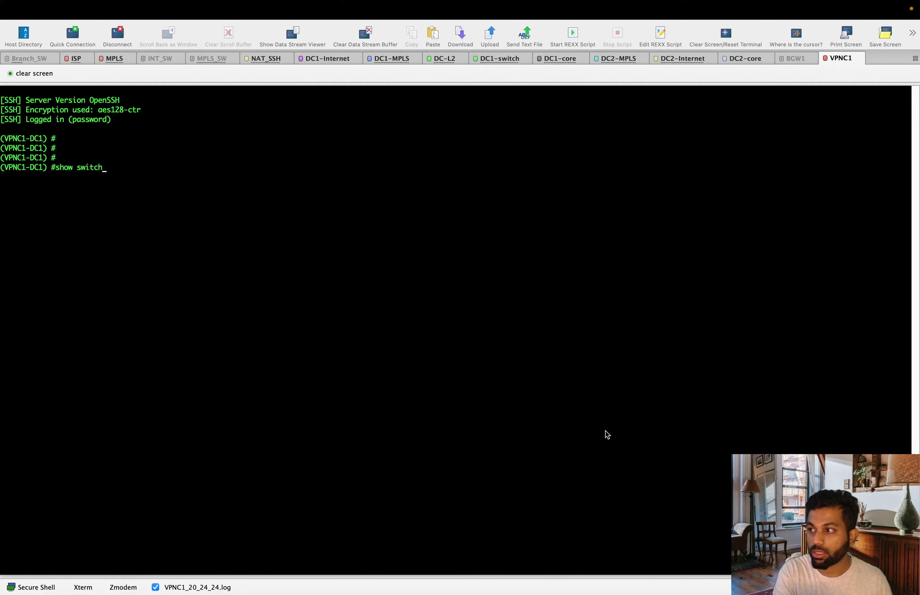
text(es)
key(Return)
key(Return)
key(Return)
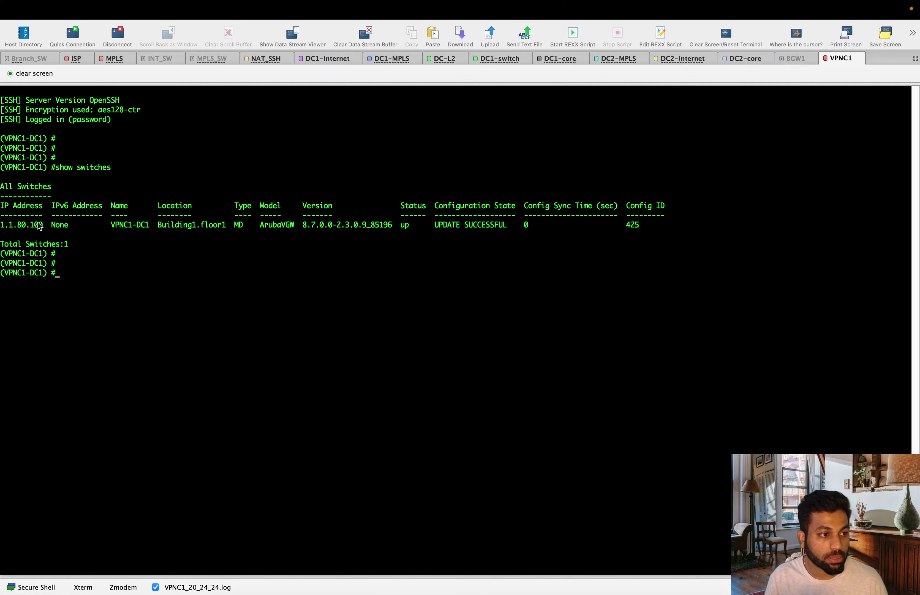
drag(42, 223, 0, 222)
click(152, 231)
drag(111, 225, 145, 223)
click(242, 258)
drag(303, 225, 379, 225)
click(443, 282)
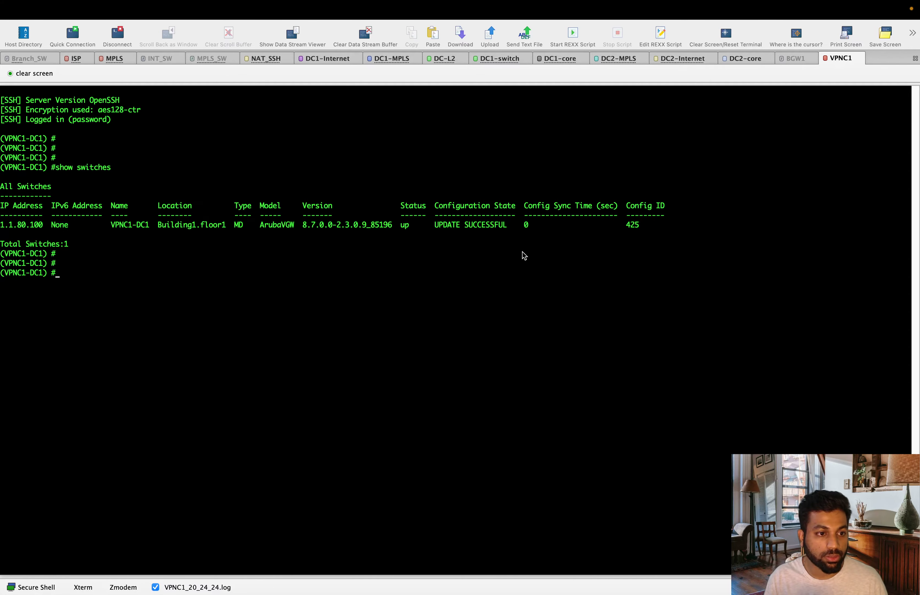
mouse_move(436, 225)
mouse_down()
mouse_move(515, 228)
mouse_move(437, 226)
mouse_up()
click(516, 232)
click(471, 272)
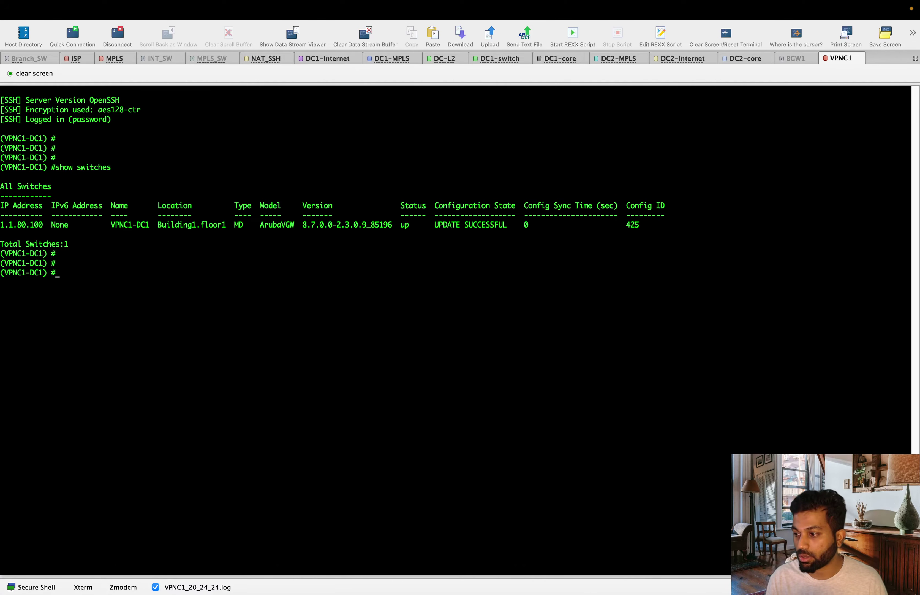
- Run show aruba-central details and confirm the Central connection is Up
text(show ar)
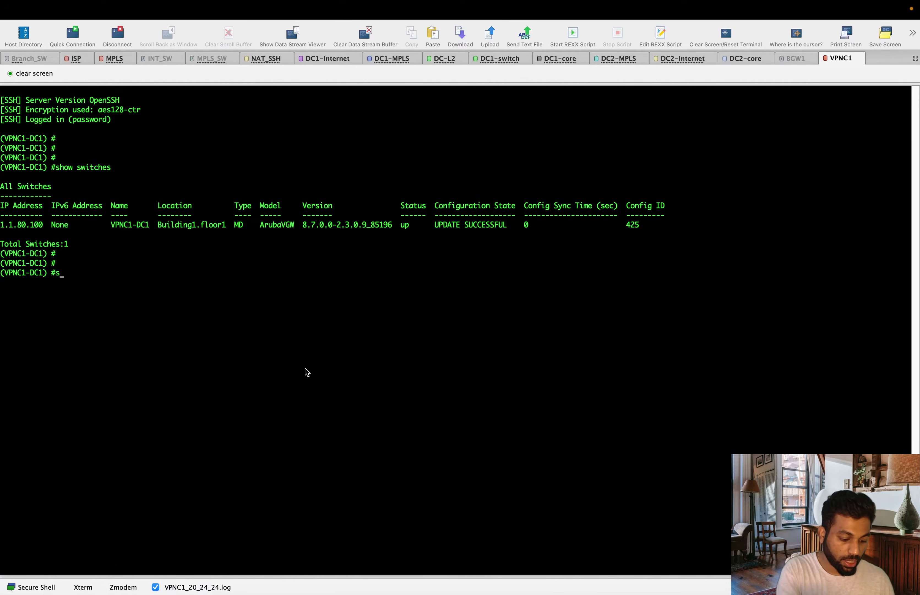
key(Tab)
text(details)
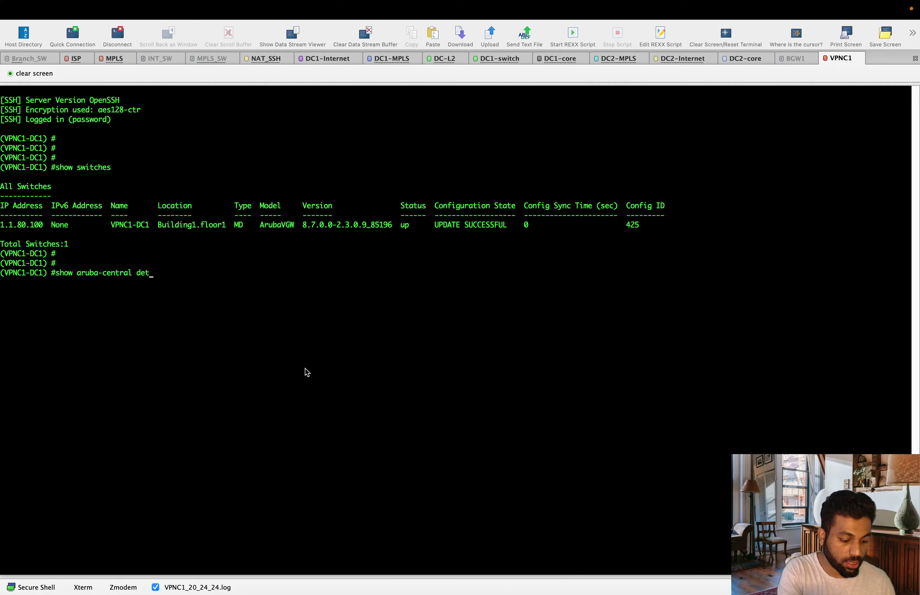
key(Return)
key(Return)
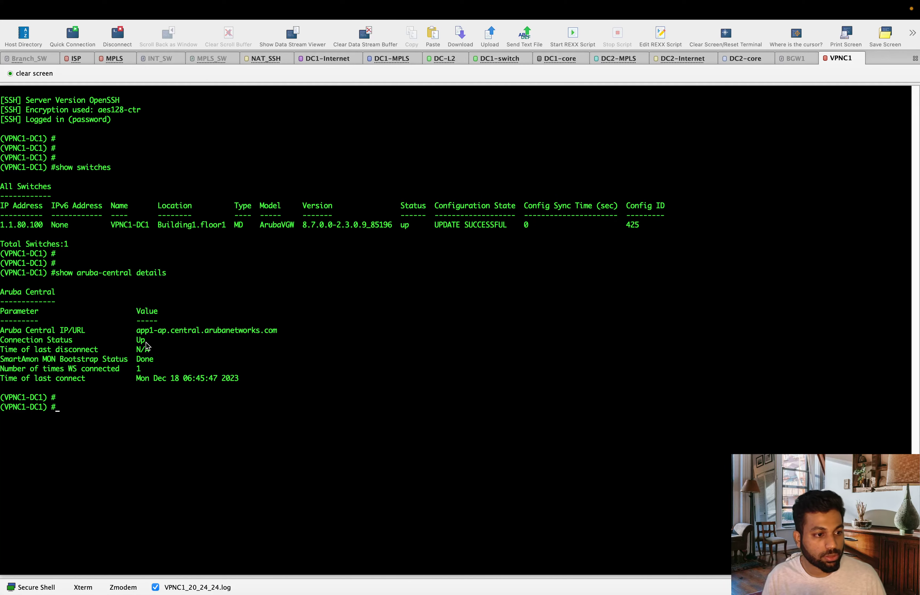
drag(226, 330, 68, 340)
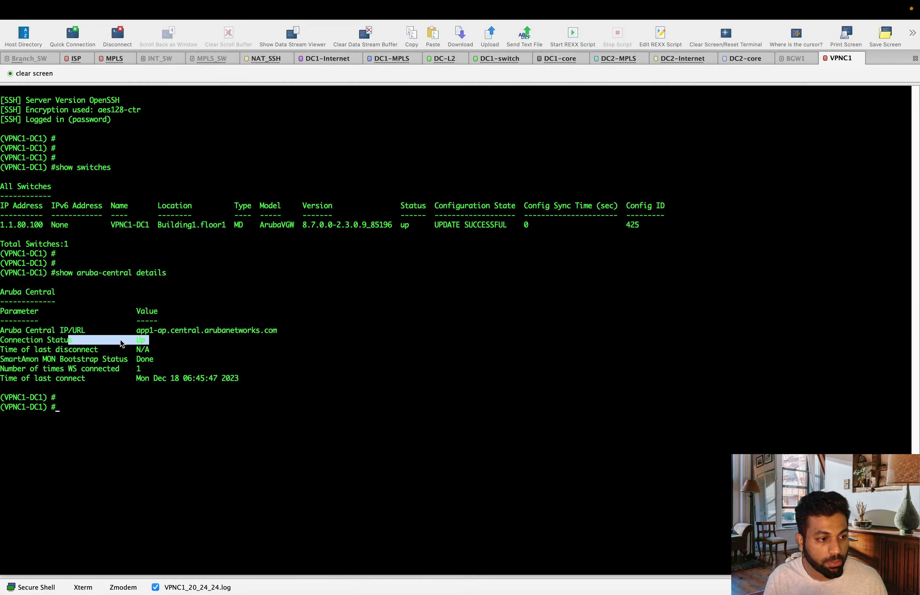
click(328, 350)
- Confirm the control channel reads READY, then run show ip interface brief
text(show aruba-central )
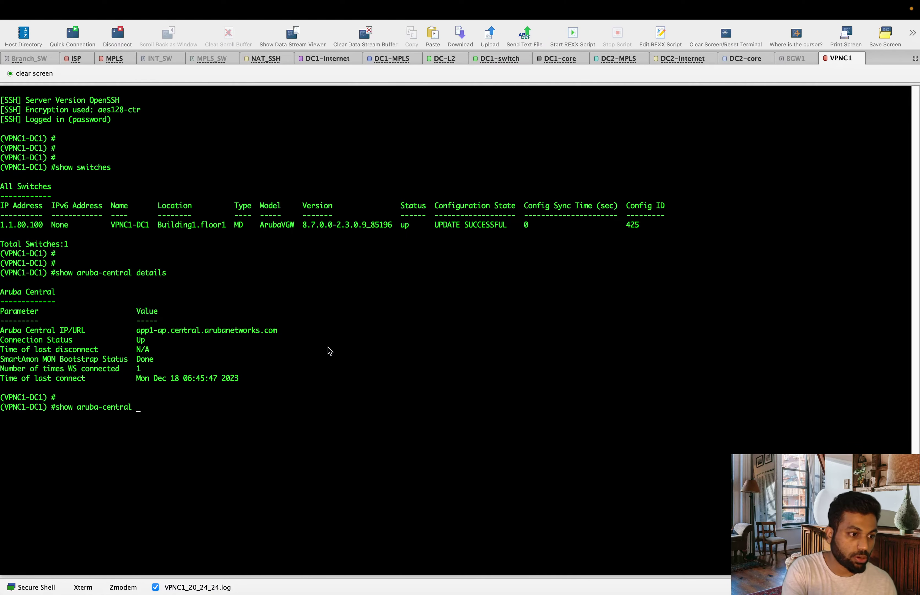
text(con)
key(Tab)
key(Return)
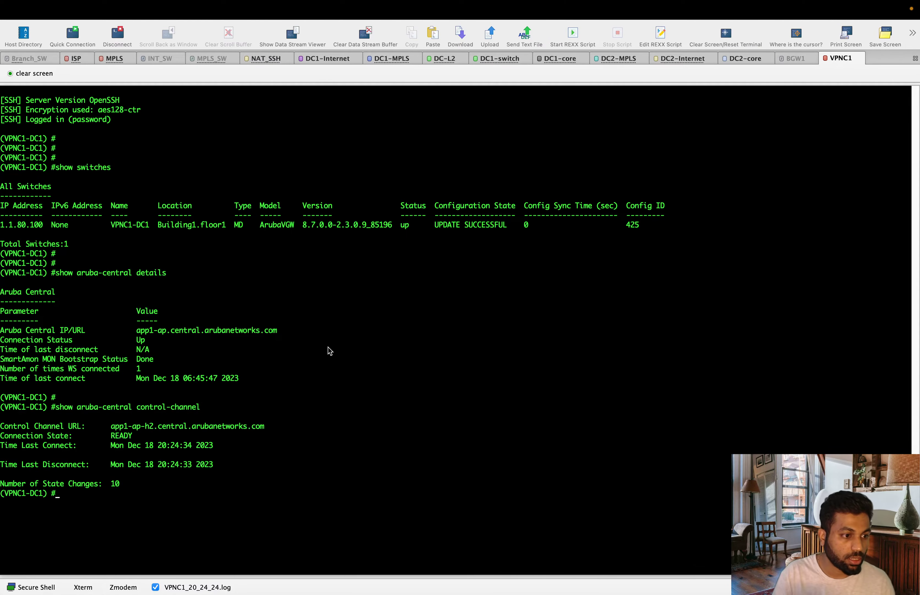
drag(149, 436, 128, 436)
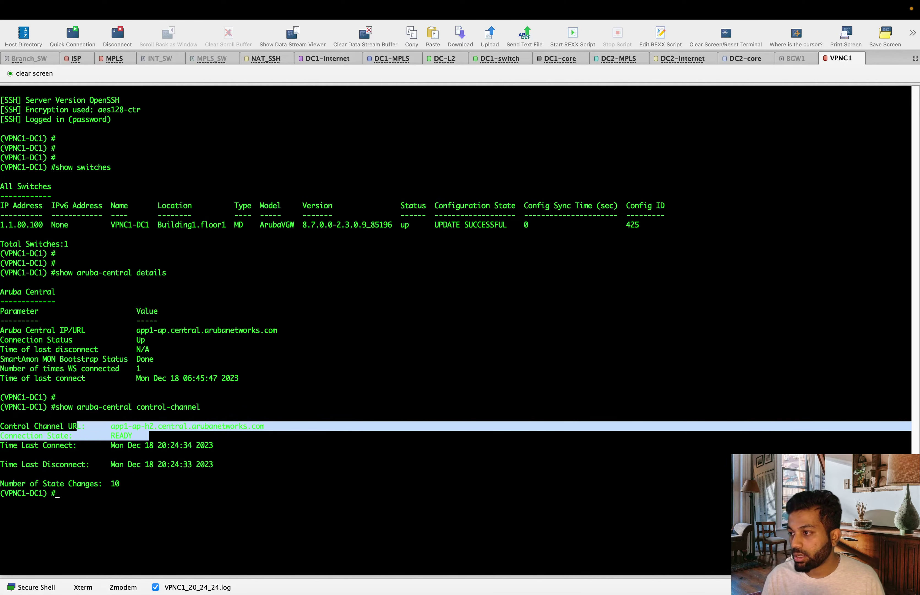
click(571, 346)
text(show )
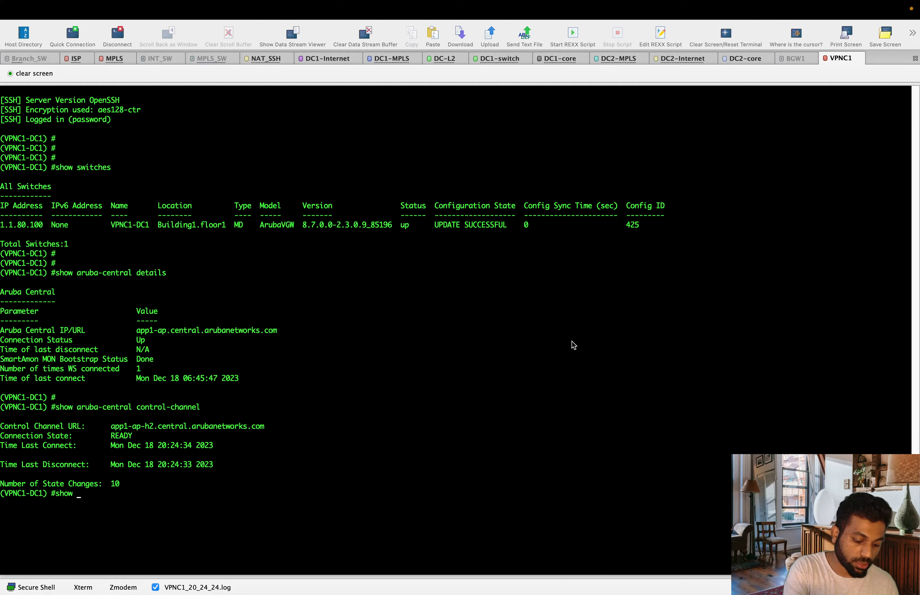
text(ip)
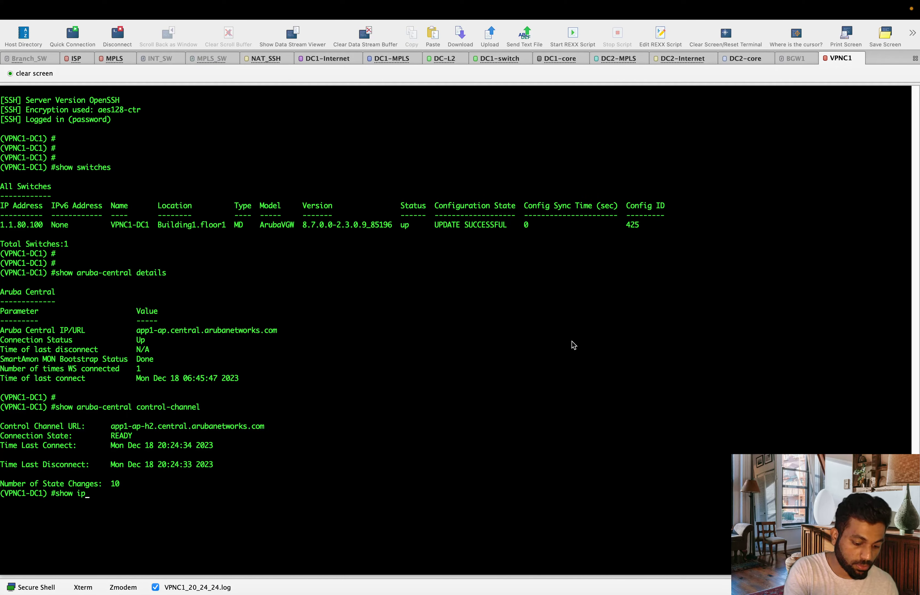
text( interface br)
key(Return)
key(Return)
key(Return)
key(Return)
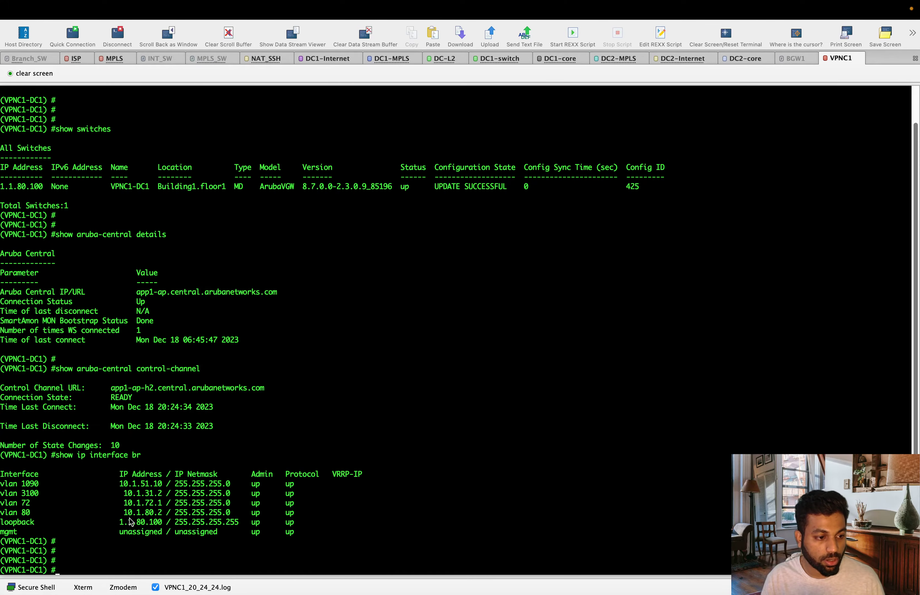
- Review the VLAN 3100 and VLAN 80 rows among the four VLAN interfaces
drag(124, 493, 185, 492)
click(169, 516)
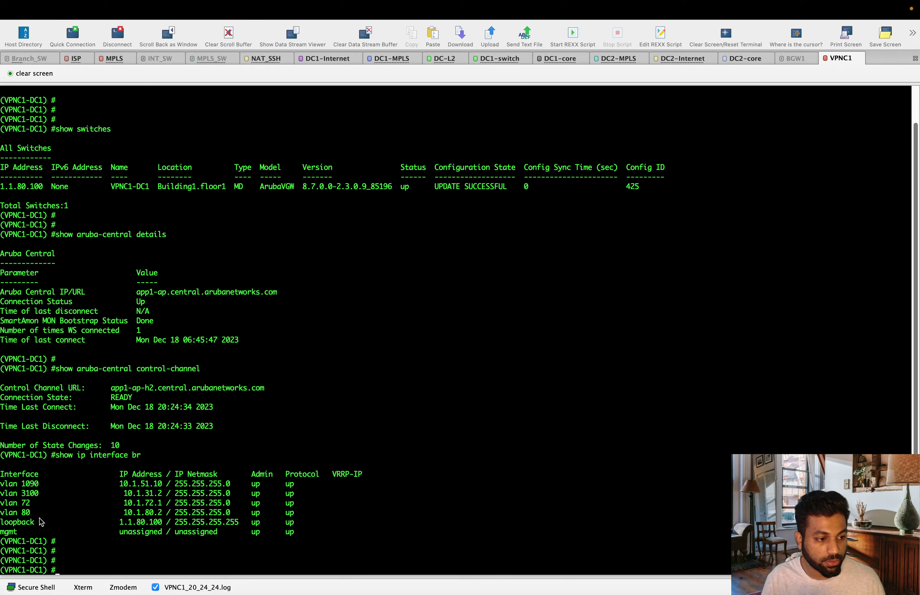
drag(38, 512, 2, 488)
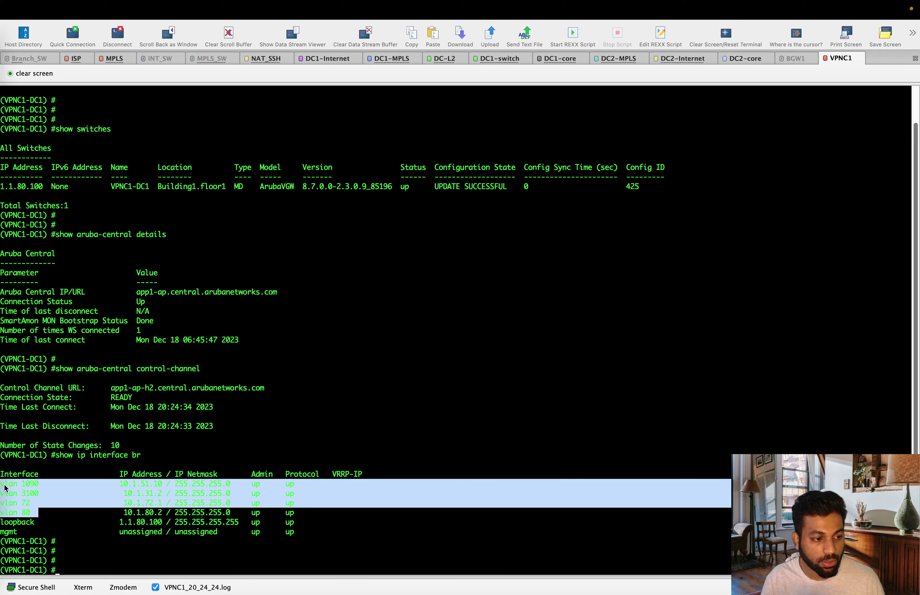
click(129, 460)
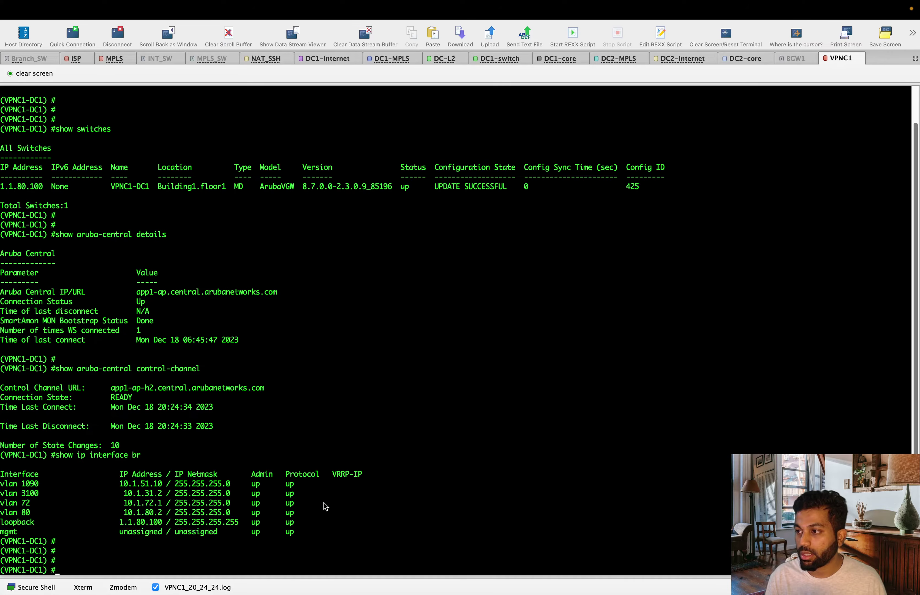
- Verify DNS servers 8.8.8.8 and 8.8.4.4 with show ip domain-name, then show all windows
text(show ip domain-name)
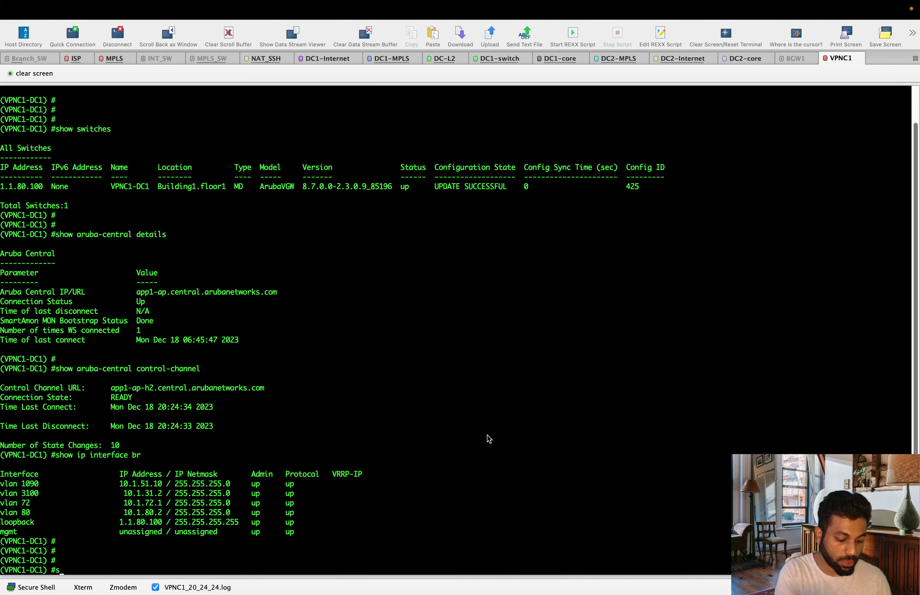
key(Return)
key(Return)
key(Return)
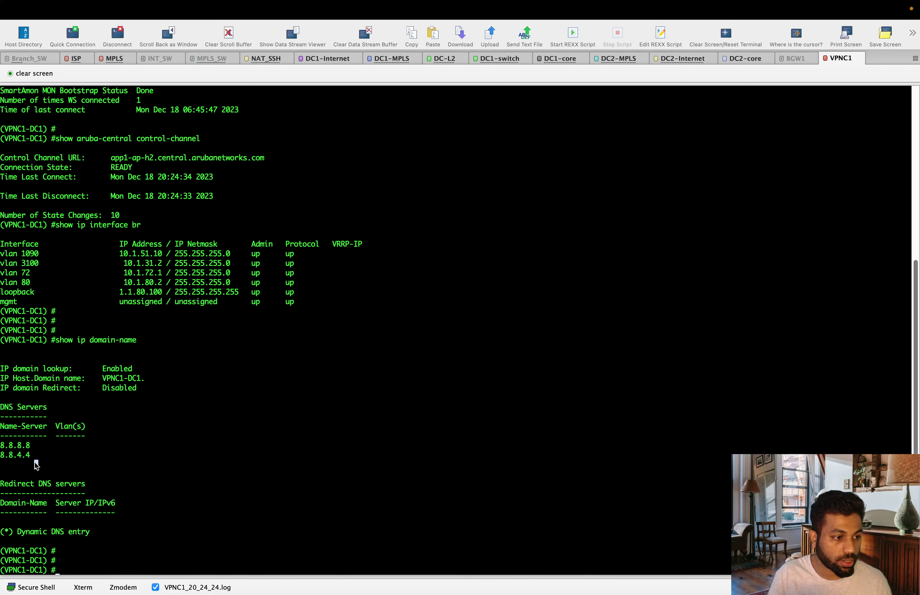
drag(34, 460, 1, 446)
click(82, 460)
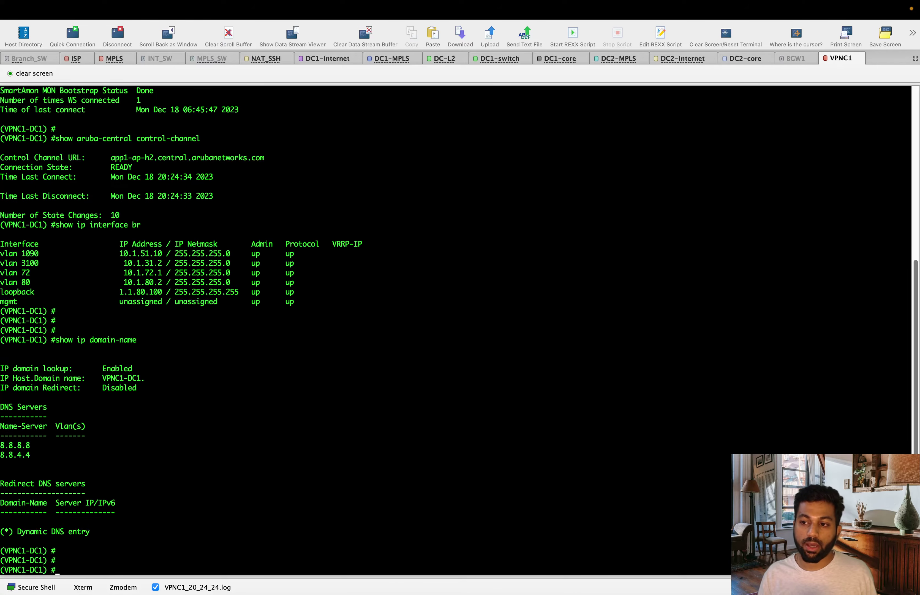
key(super+Tab)
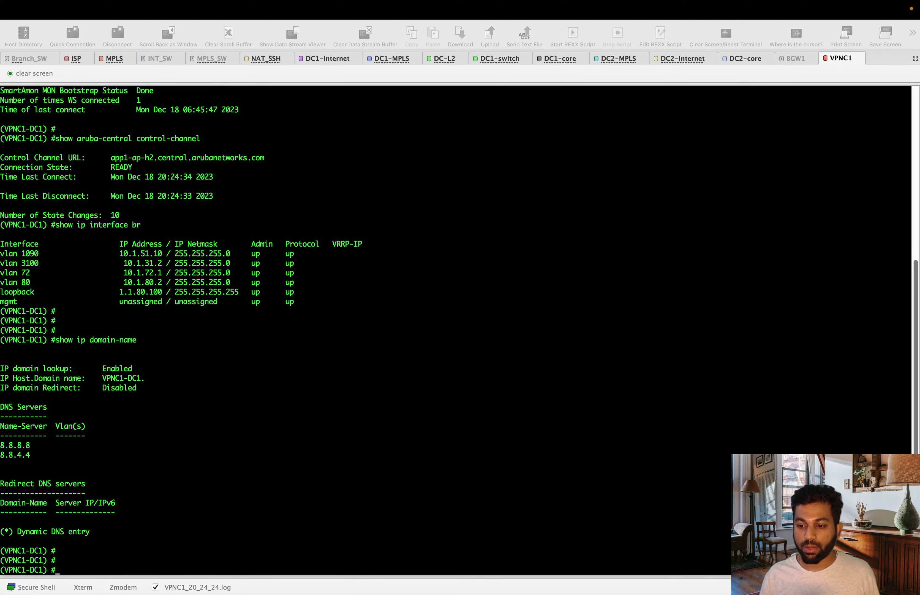
key(ctrl+Up)
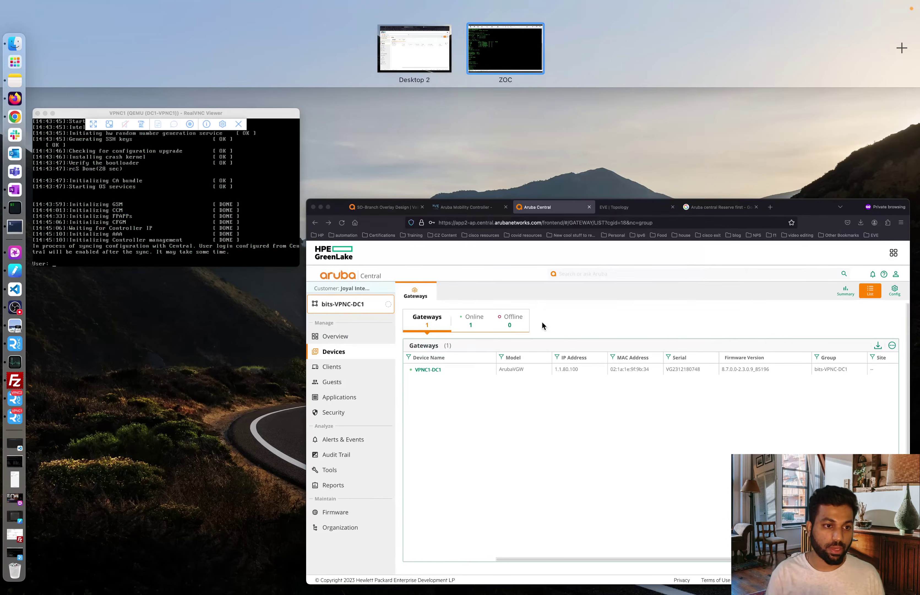
- Bring the DC2-VPNC1 console forward from the EVE topology and reposition it
click(593, 277)
click(498, 39)
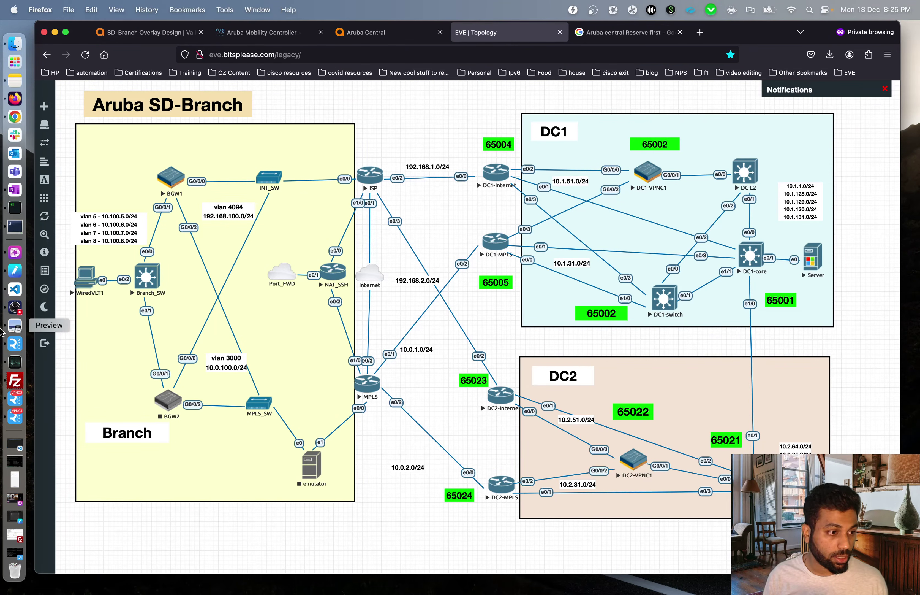
click(15, 400)
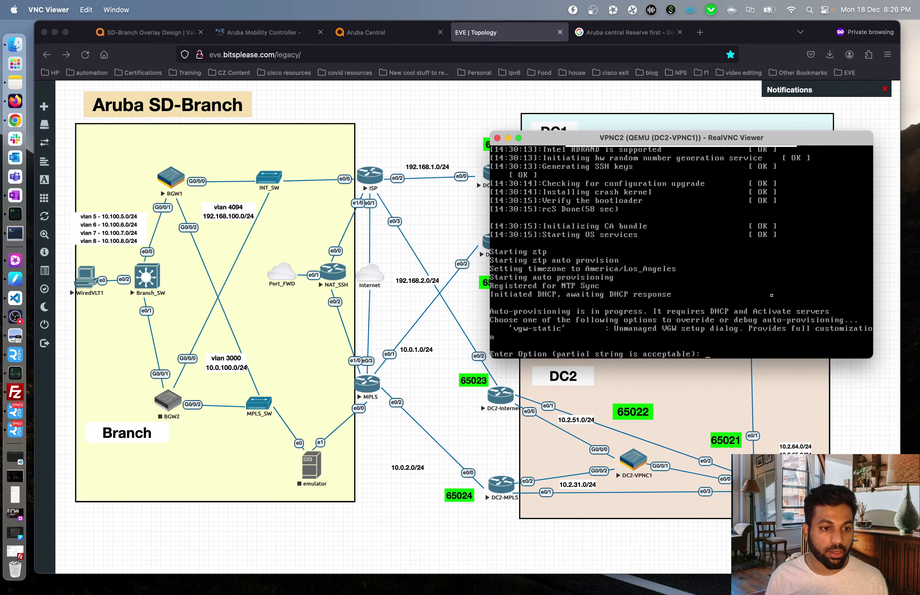
drag(735, 138, 547, 180)
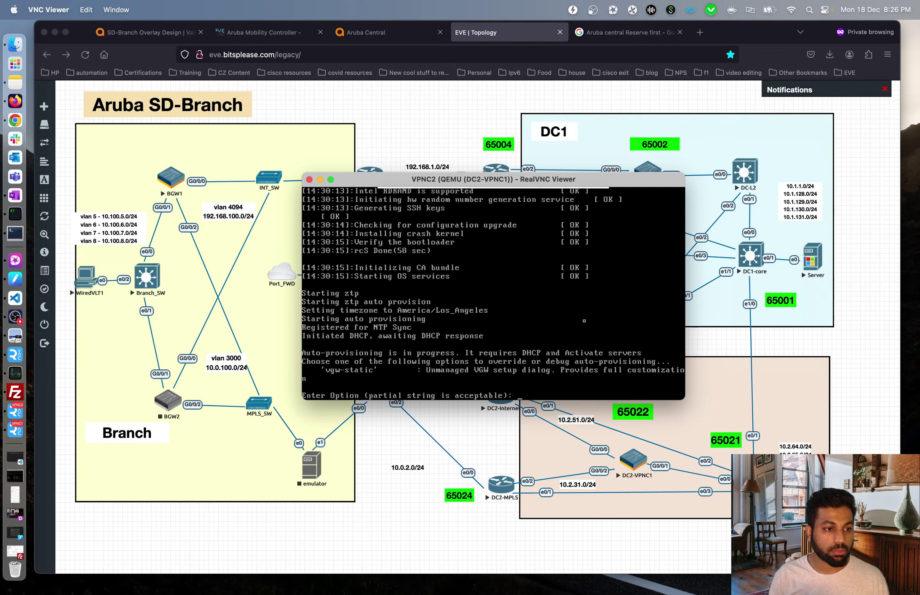
- Start static VGW setup: controller VLAN 2090, uplink GE 0/0/0 in access mode, begin the uplink IP
text(vgw)
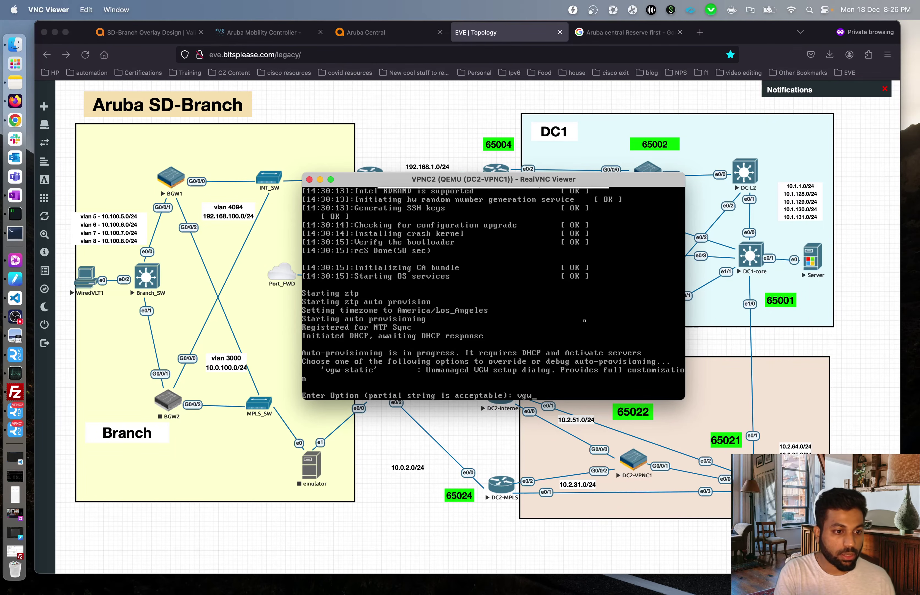
key(Return)
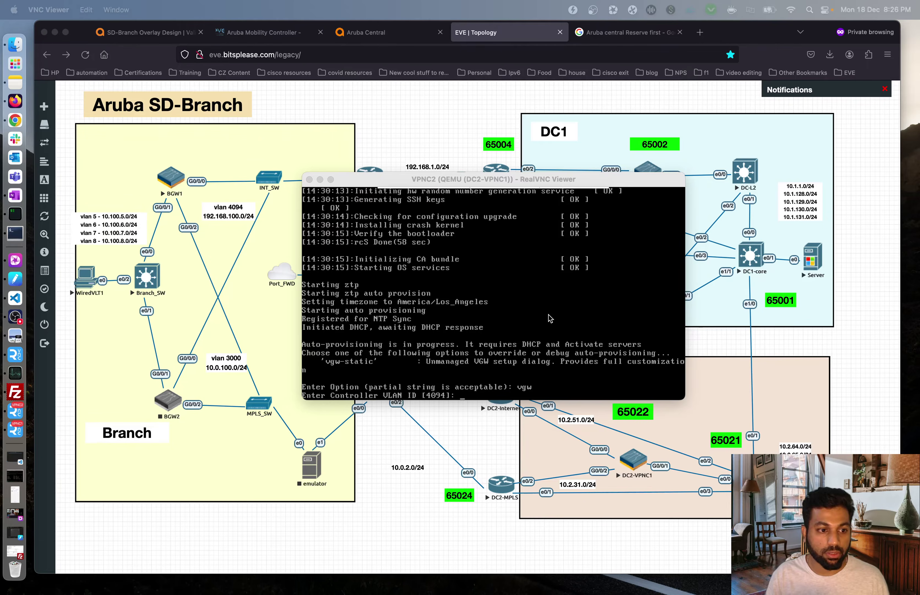
text(2090)
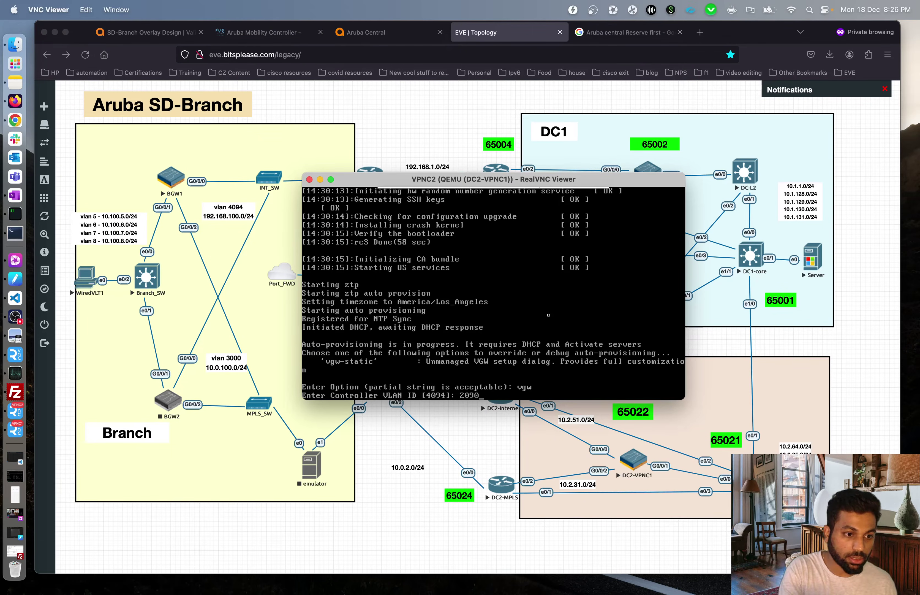
key(Return)
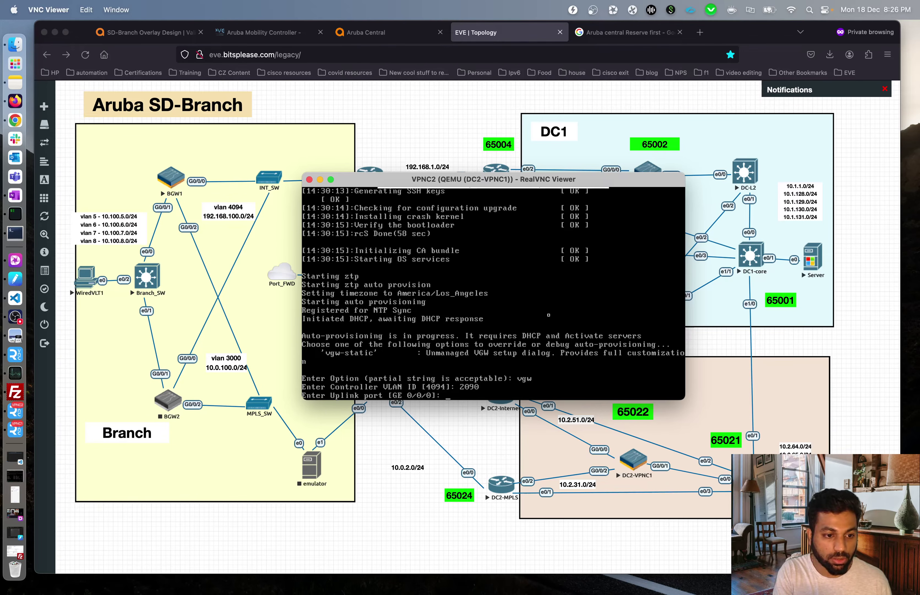
key(Return)
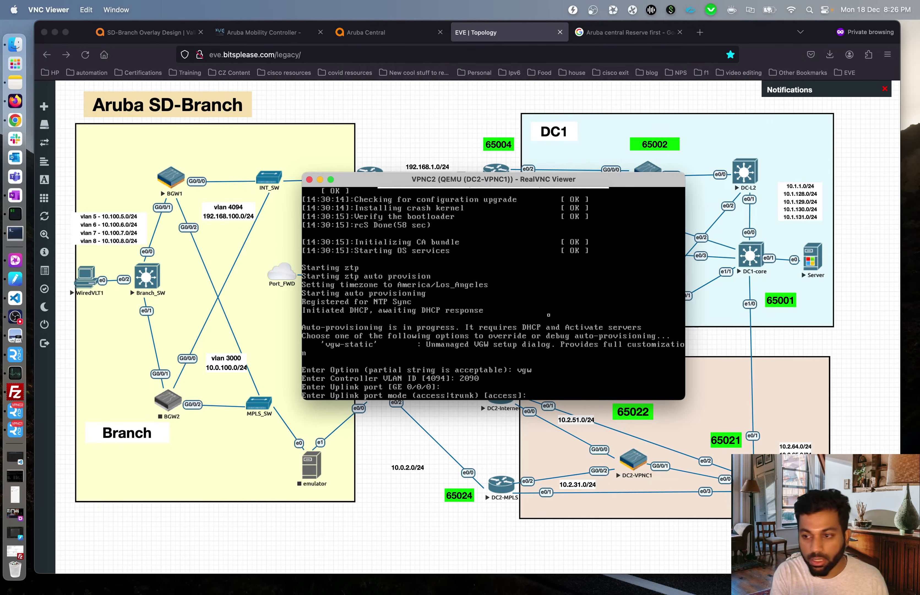
key(Return)
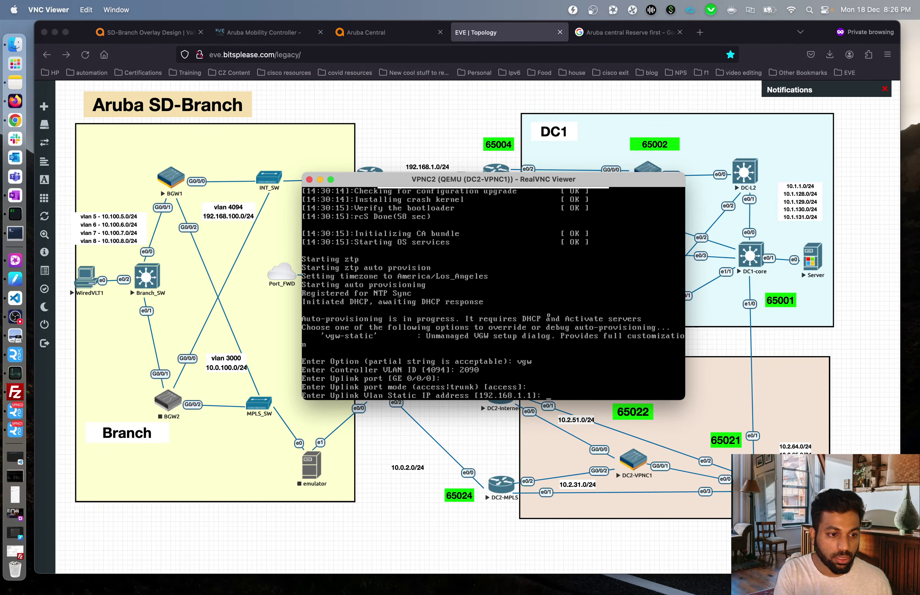
text(10.1)
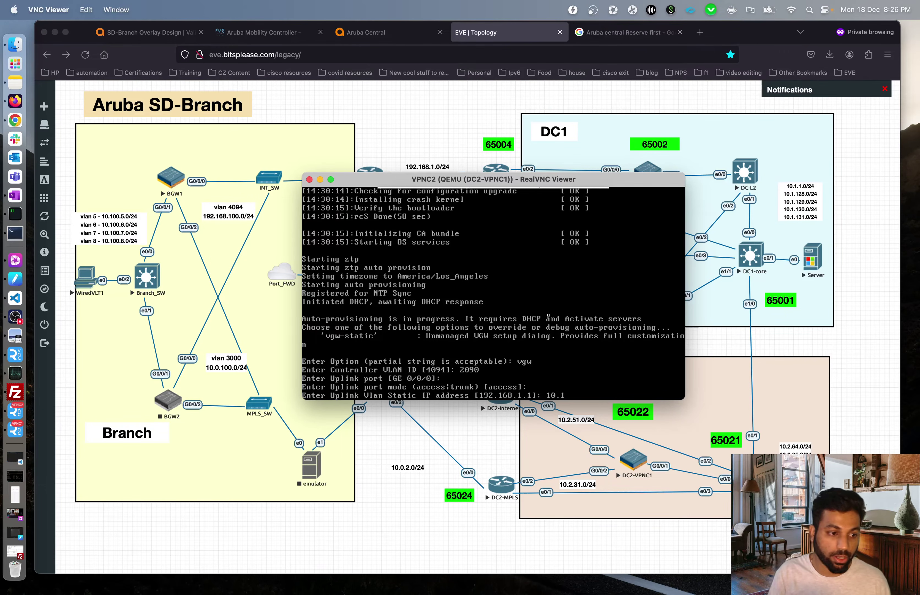
key(BackSpace)
text(2.51.)
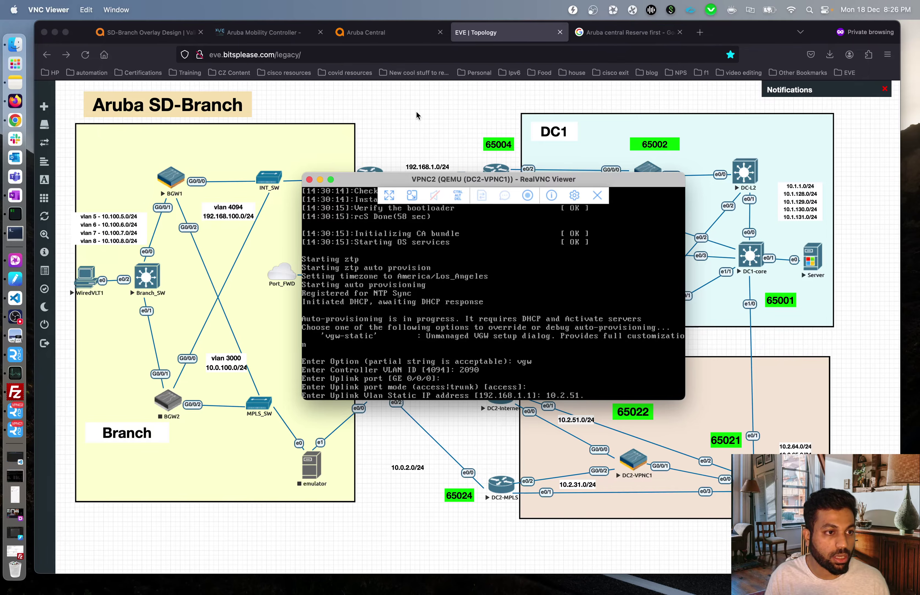
click(15, 233)
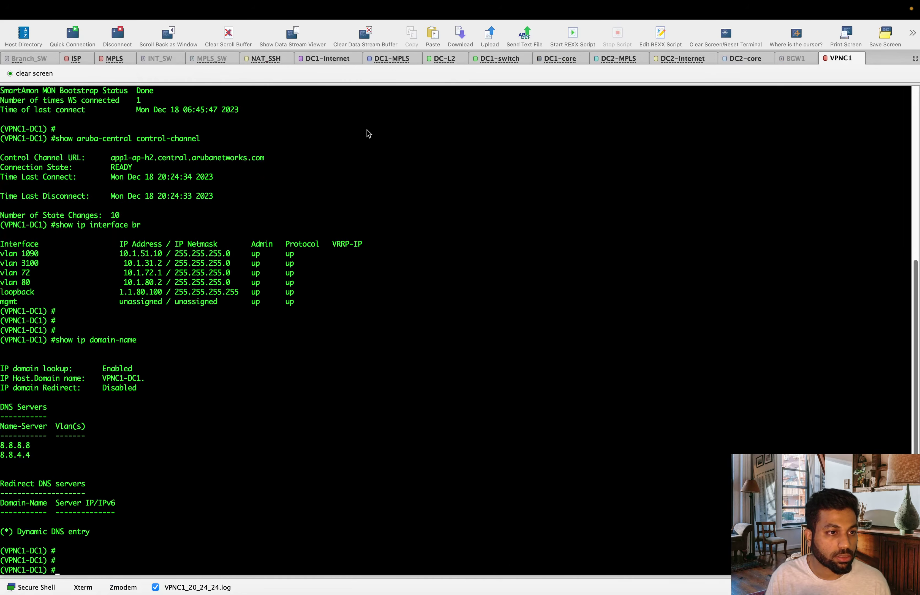
- Disconnect the DC2-Internet session and confirm Yes to reconnect it
click(684, 58)
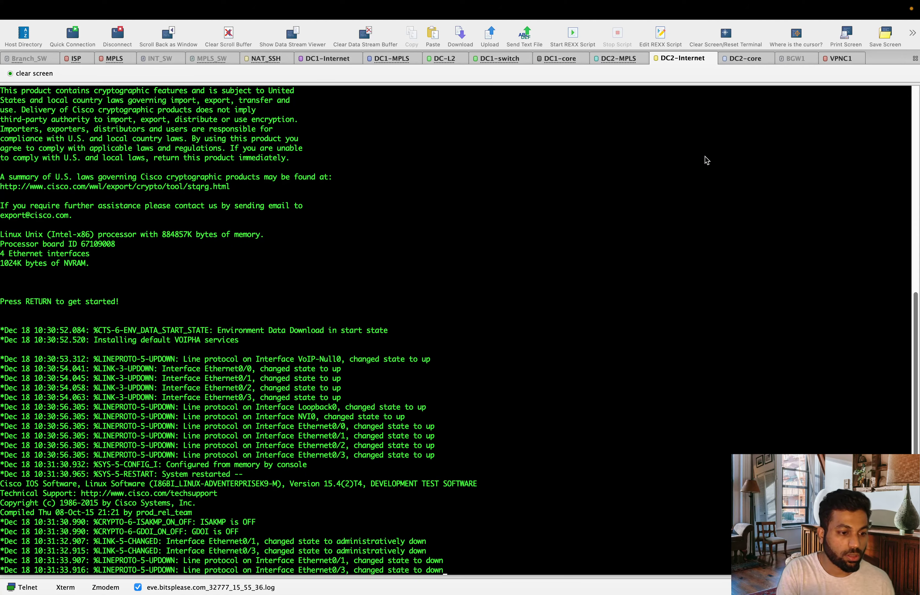
right_click(682, 58)
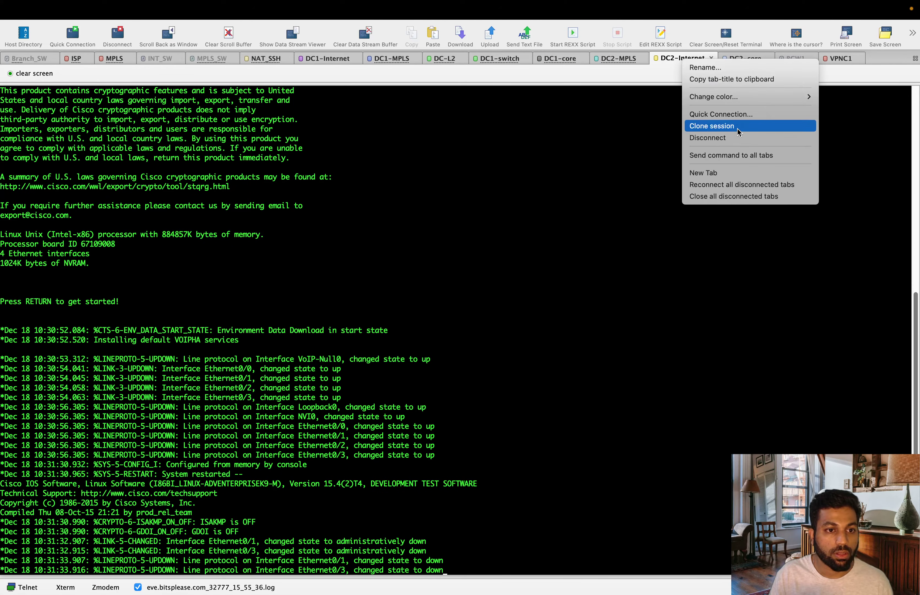
click(738, 138)
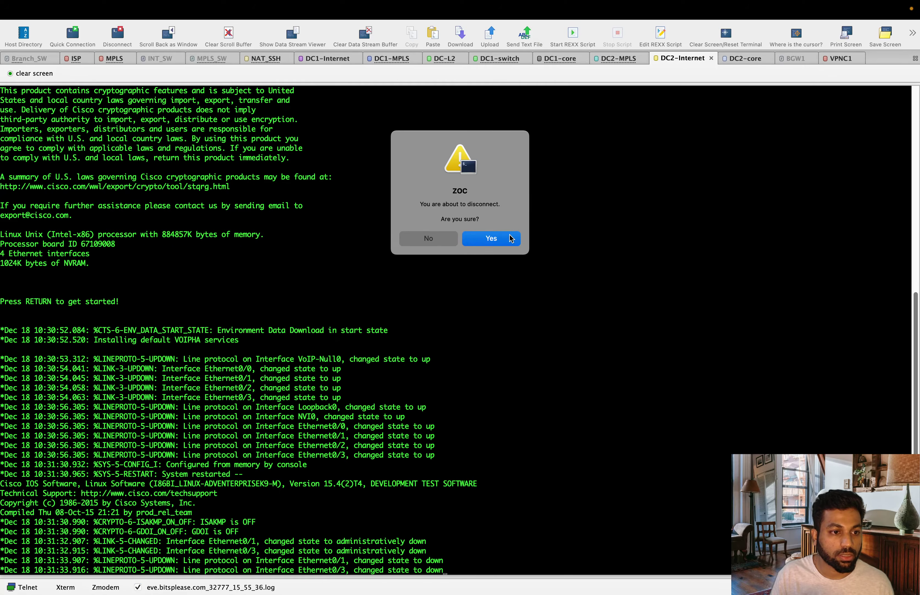
click(510, 238)
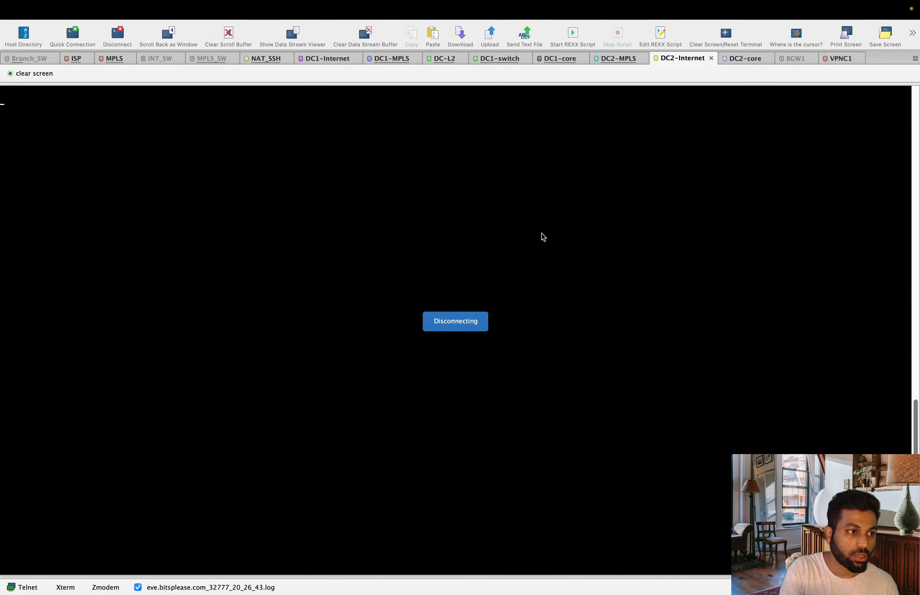
- Run en and show run | sec nat, showing static NAT 10.2.51.10 to 192.168.2.3
key(Return)
text(en)
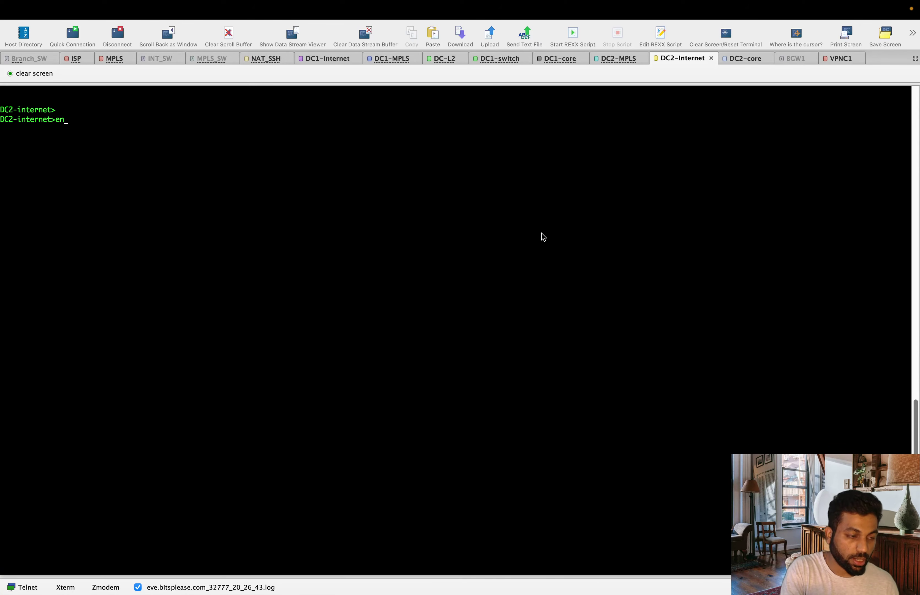
key(Return)
text(show )
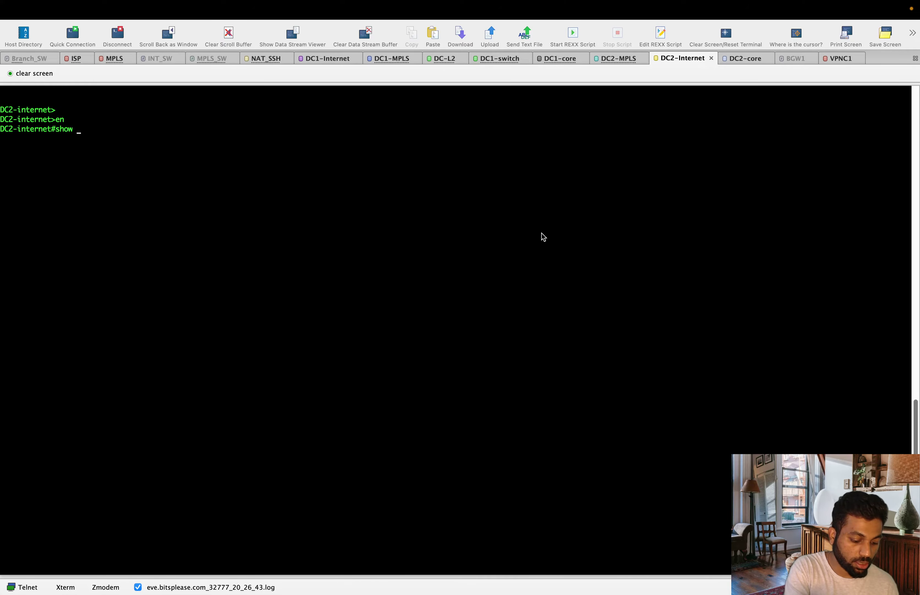
text(run \ sec)
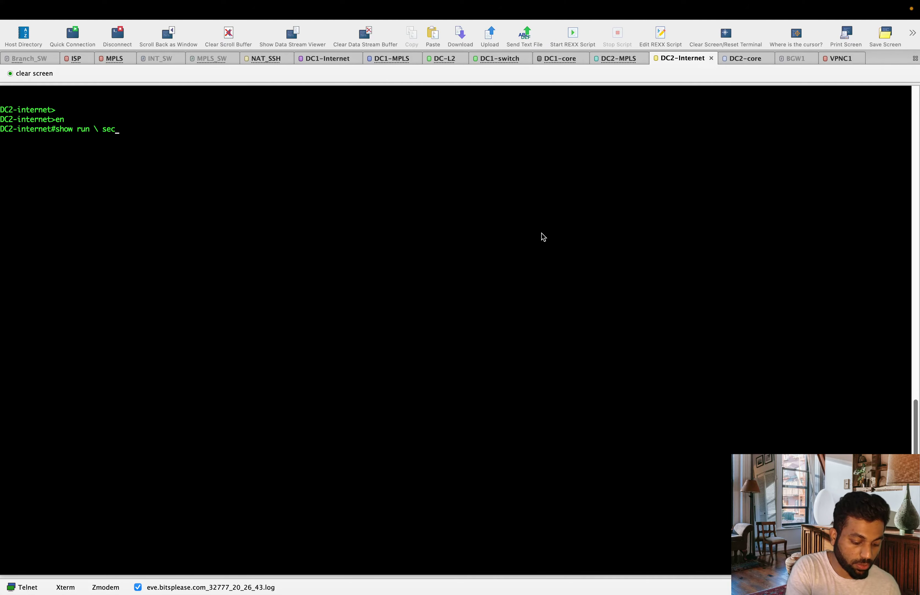
text( nat)
key(Return)
key(Up)
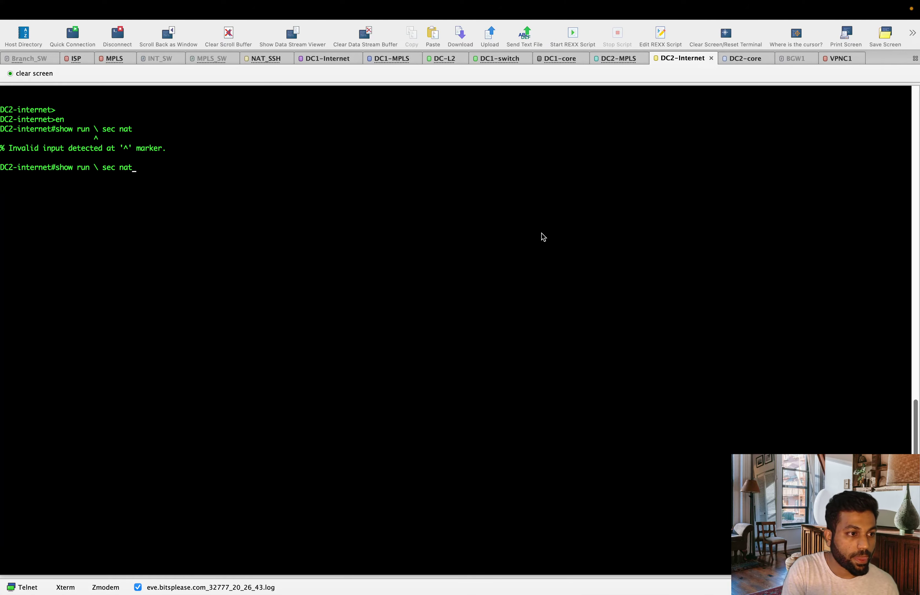
key(Left)
key(Left)
key(Left)
key(Left)
key(Left)
key(Left)
key(Left)
key(BackSpace)
key(BackSpace)
text(|)
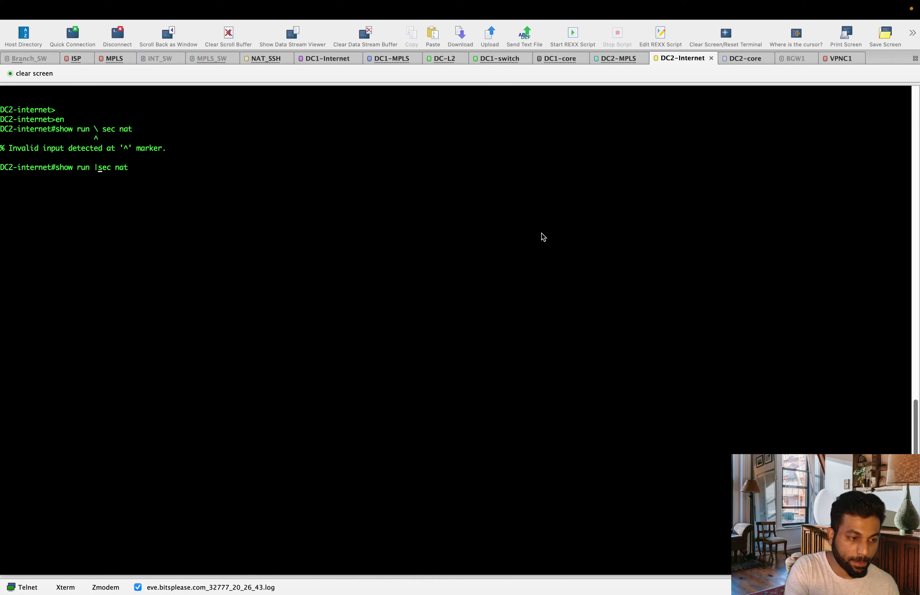
key(Return)
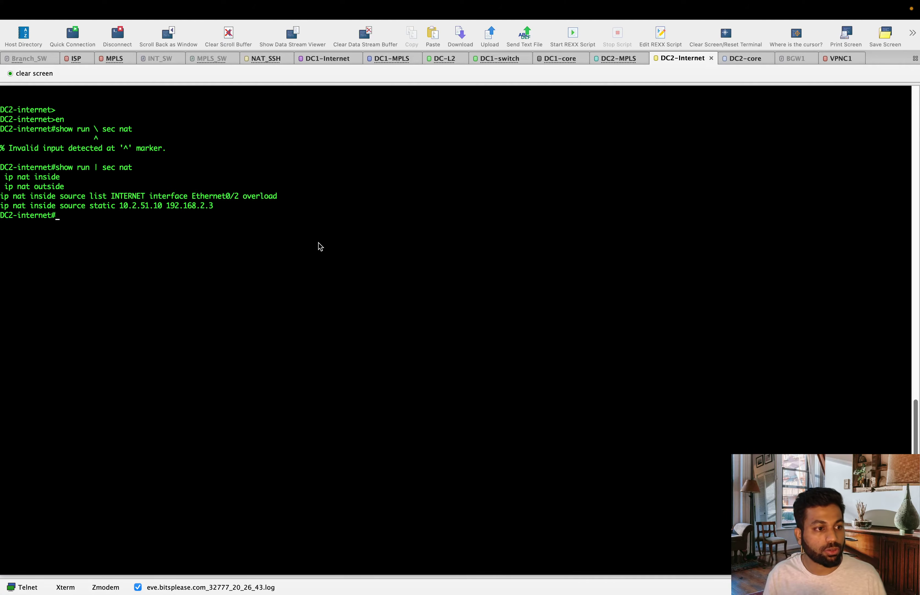
key(ctrl+Up)
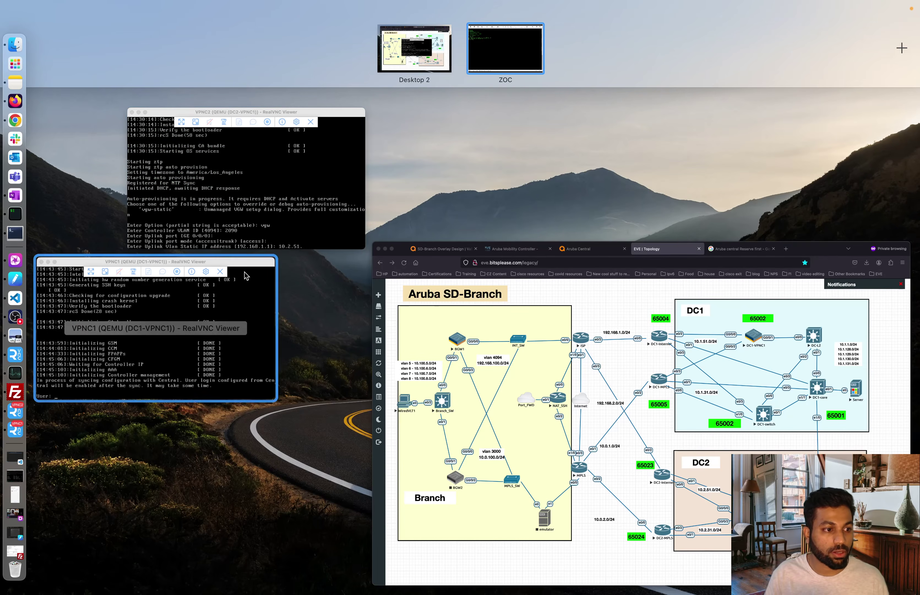
- On DC2-VPNC1, finish uplink IP 10.2.51.10 and keep netmask 255.255.255.0
click(479, 52)
key(ctrl+Up)
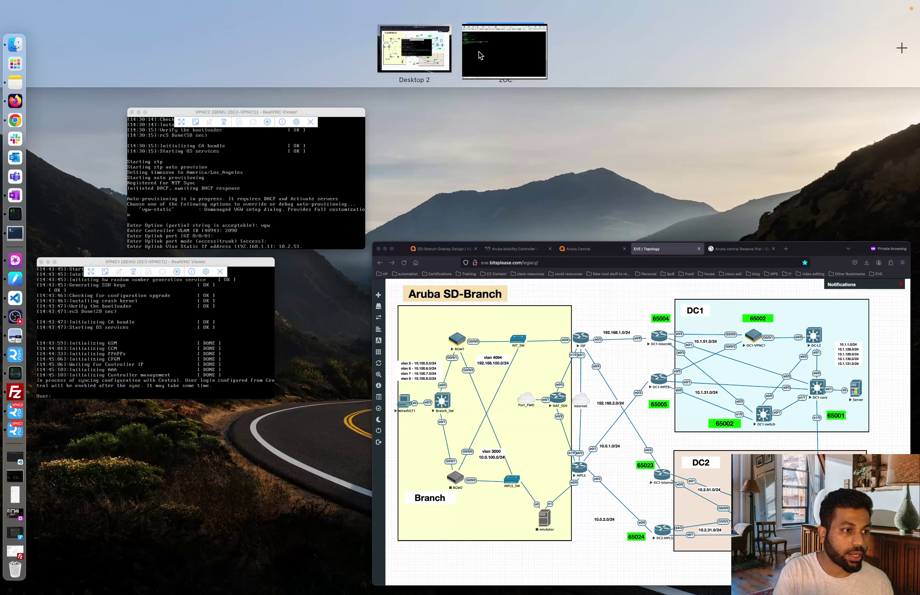
click(262, 219)
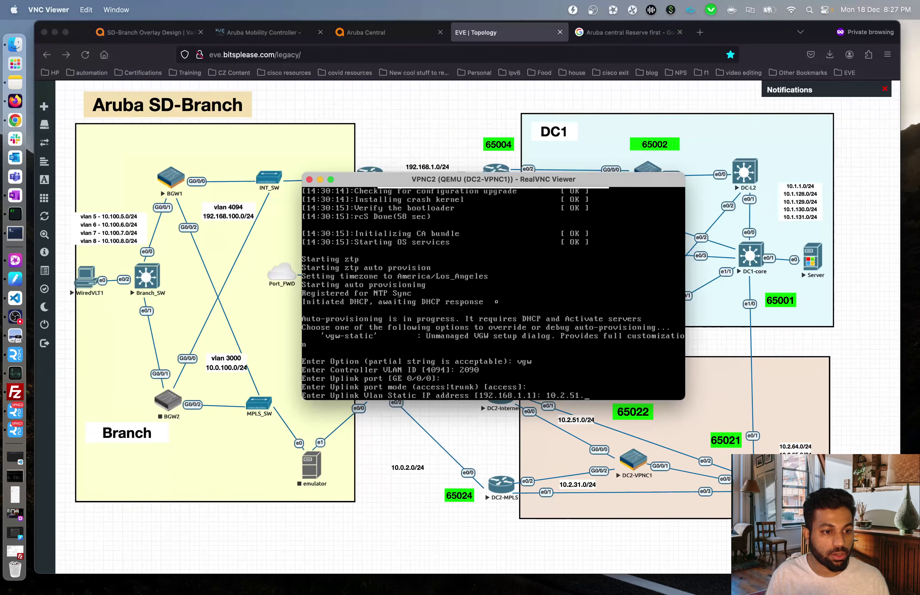
text(10)
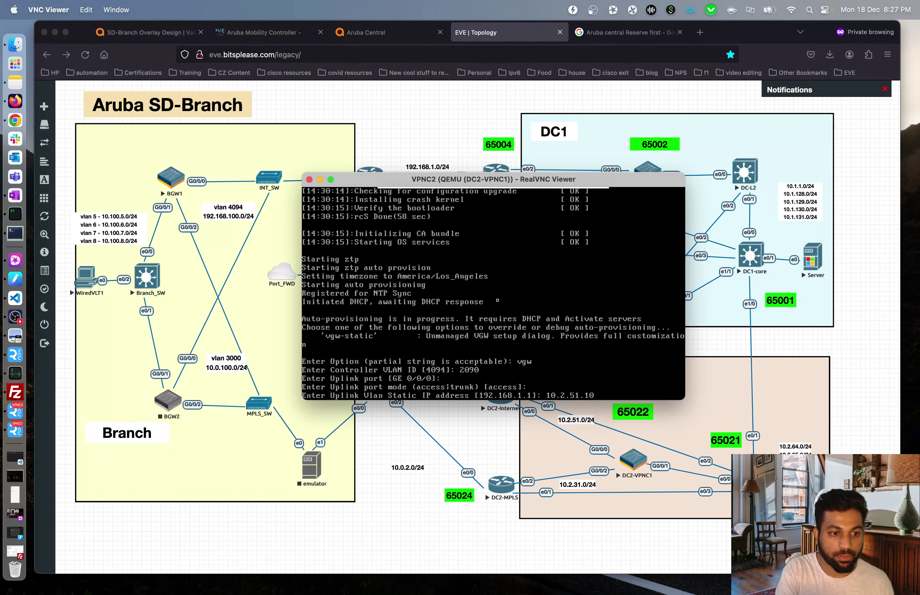
key(Return)
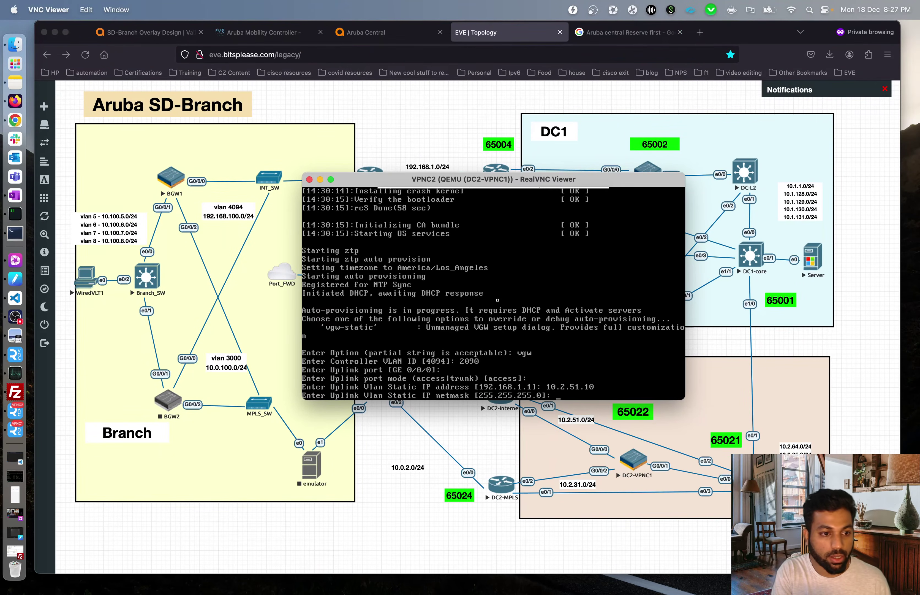
key(Return)
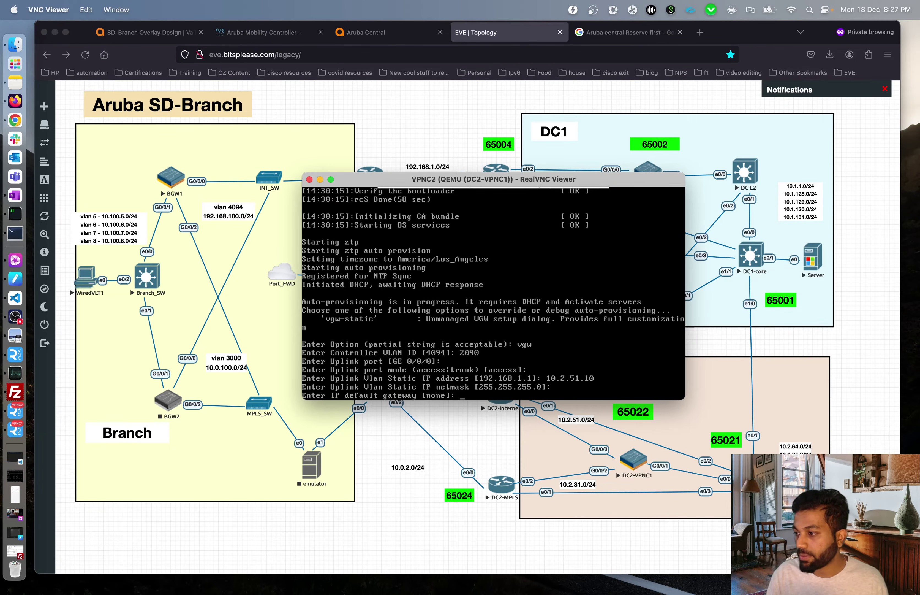
- Enter gateway 10.2.51.1 and DNS 8.8.8.8, keep IPv6 and spanning-tree defaults, and accept with yes
text(10)
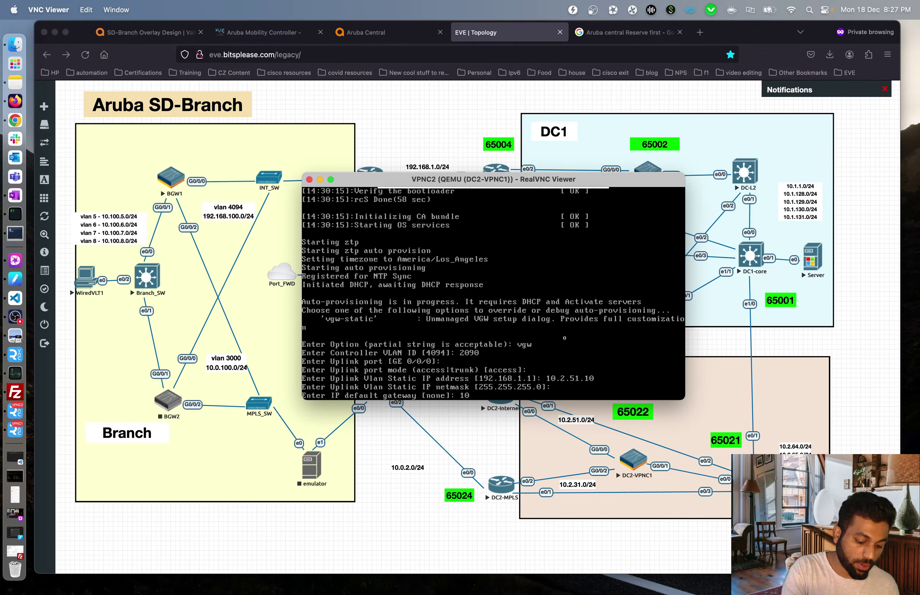
text(.2.51.1)
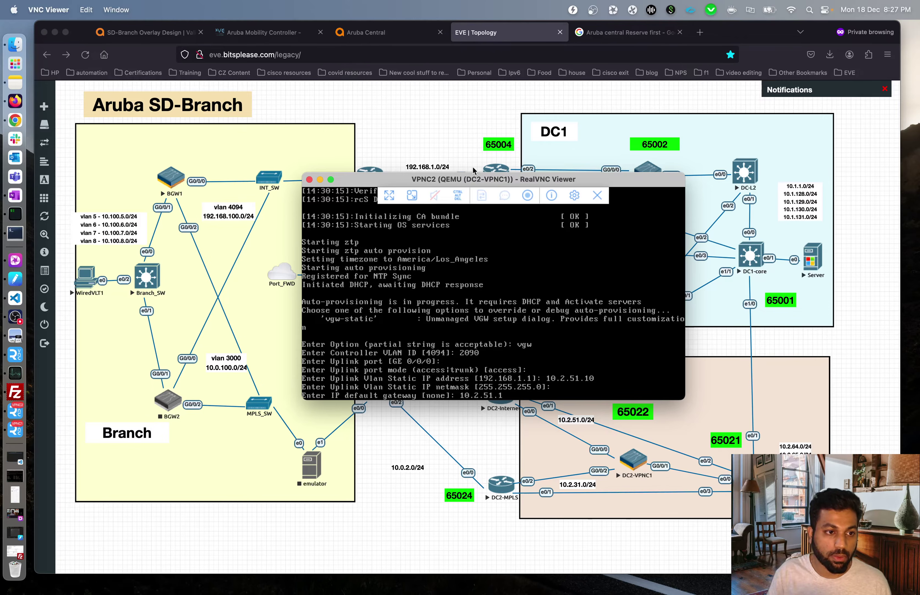
drag(474, 179, 371, 128)
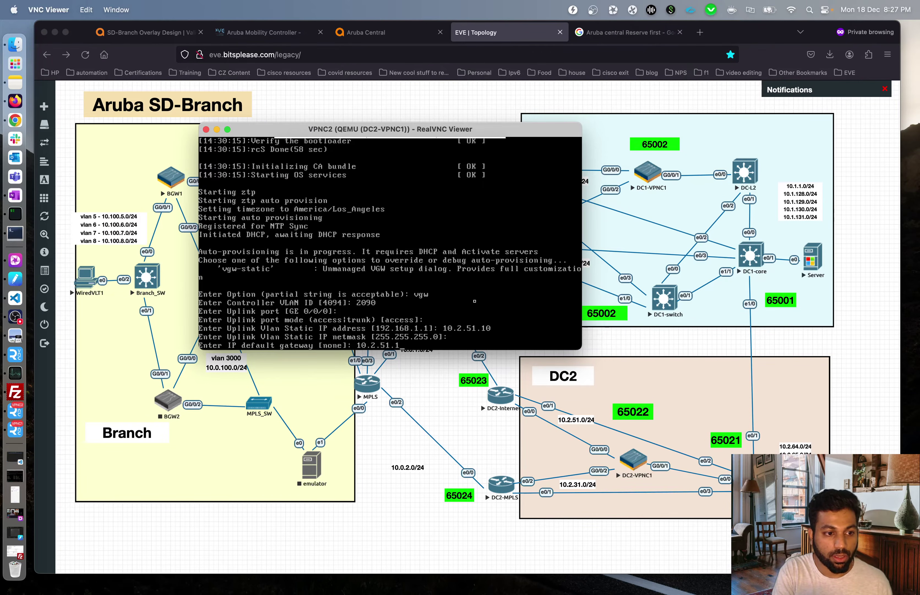
key(Return)
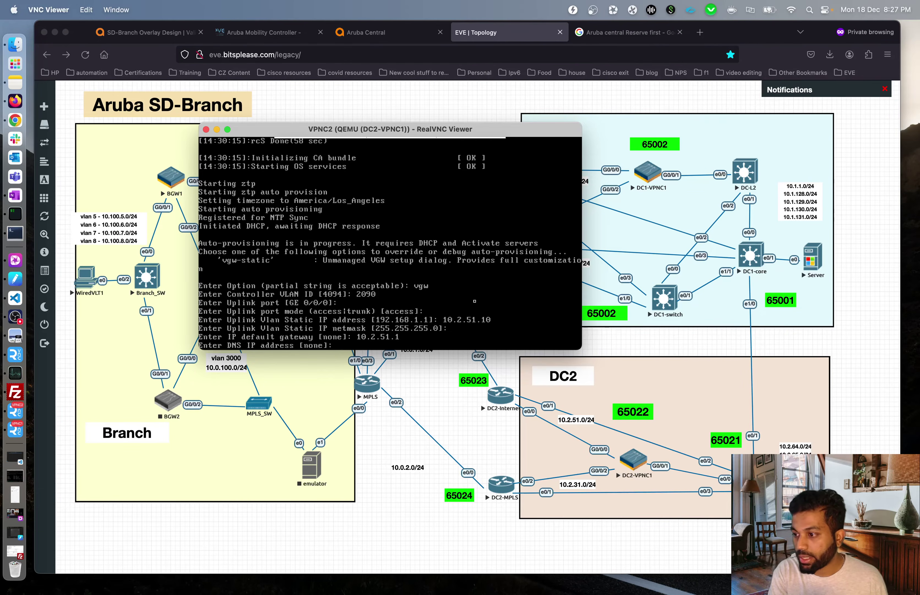
text(8.8.8.8)
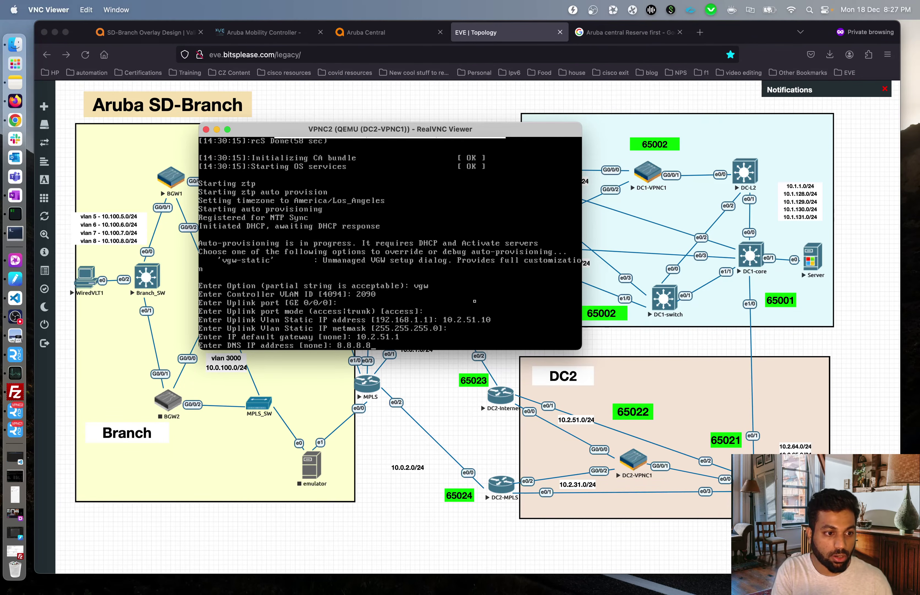
key(Return)
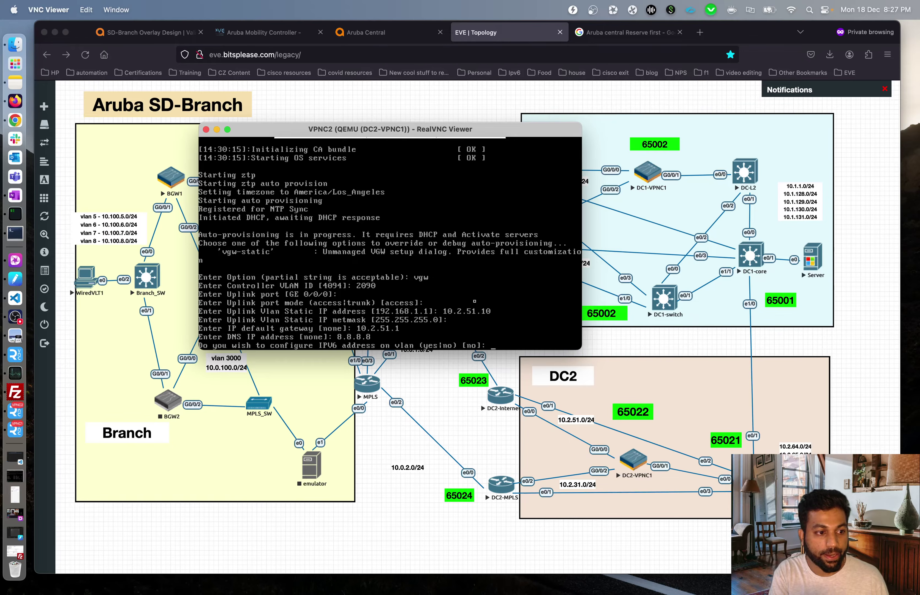
key(Return)
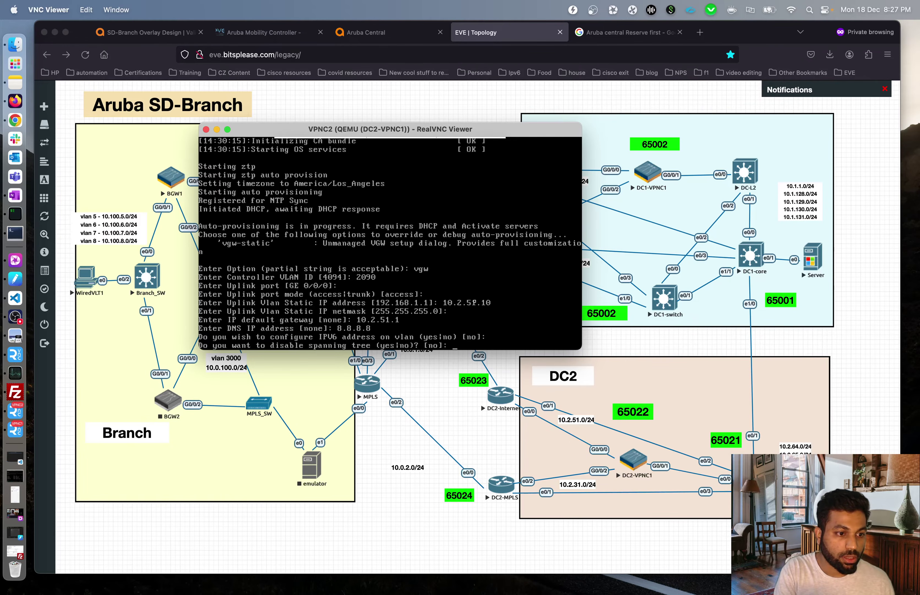
key(Return)
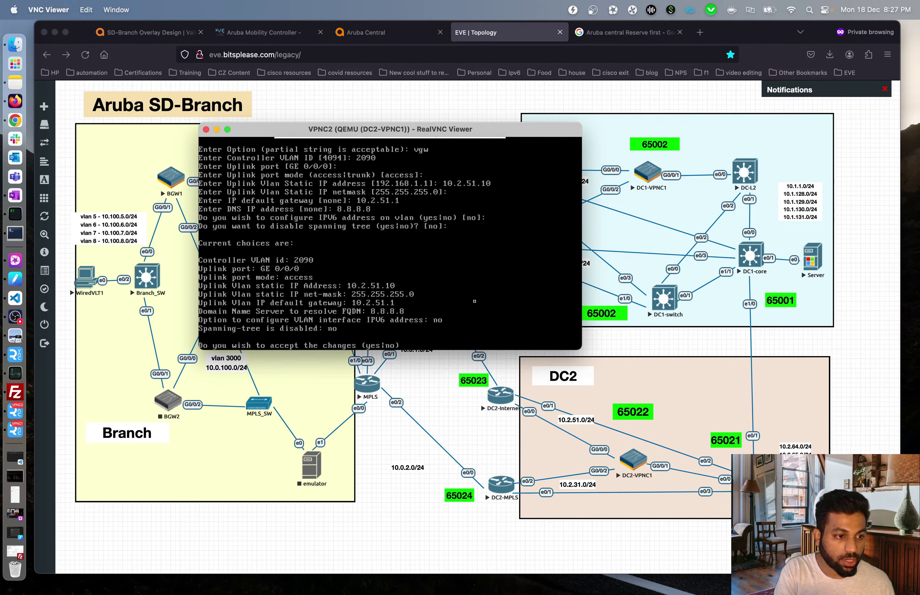
text(yes)
key(Return)
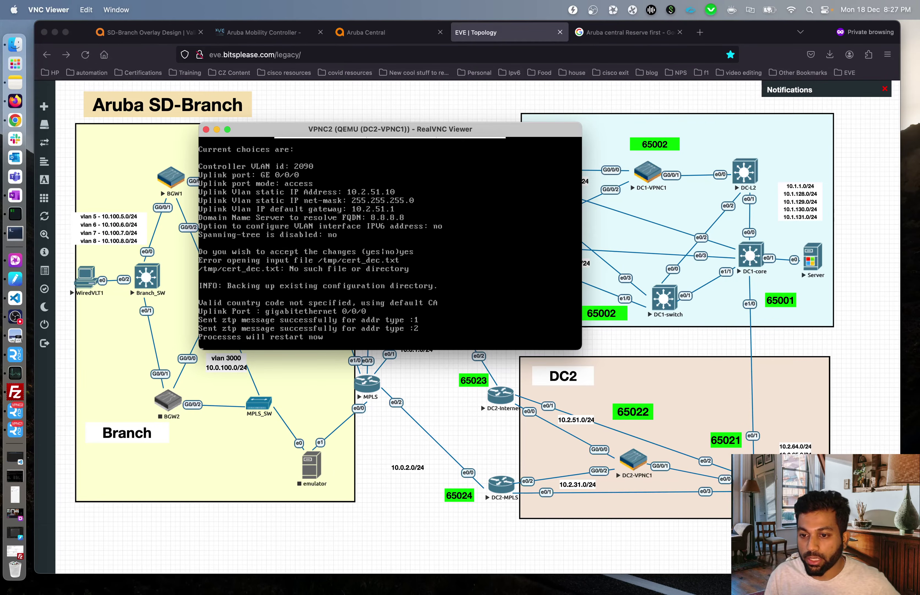
- Switch Aruba Central to Global, open Groups and copy the bits-VPNC-DC1 name
click(386, 32)
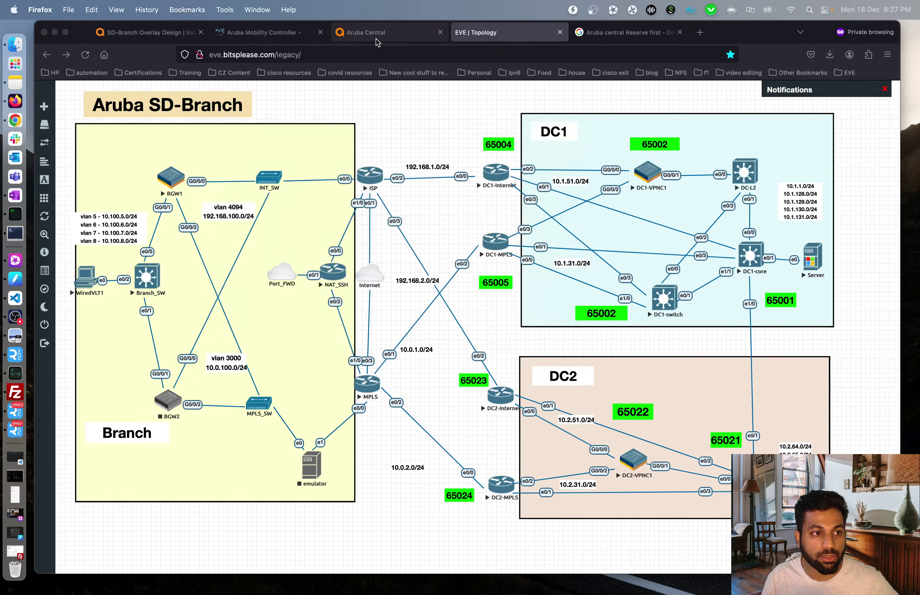
click(93, 179)
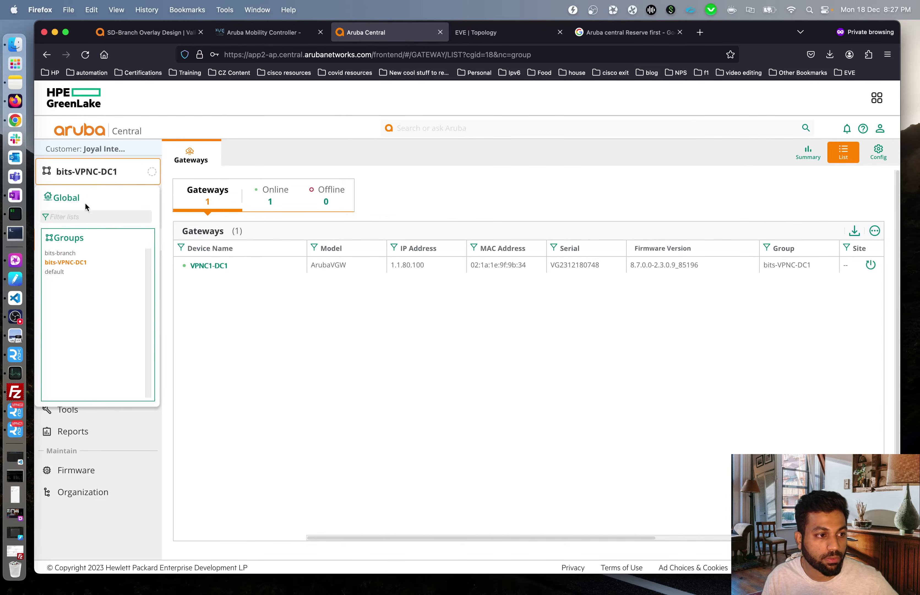
click(64, 198)
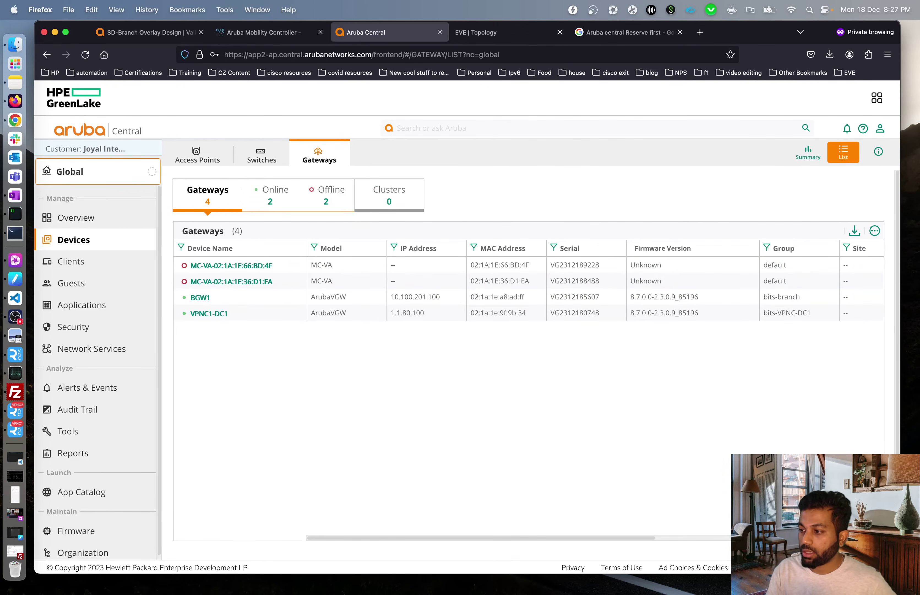
click(95, 180)
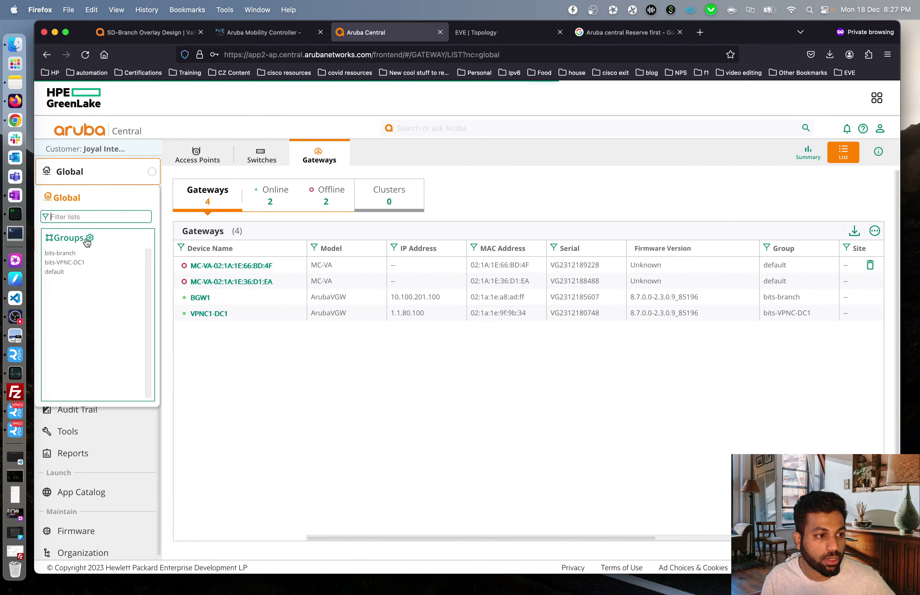
click(91, 239)
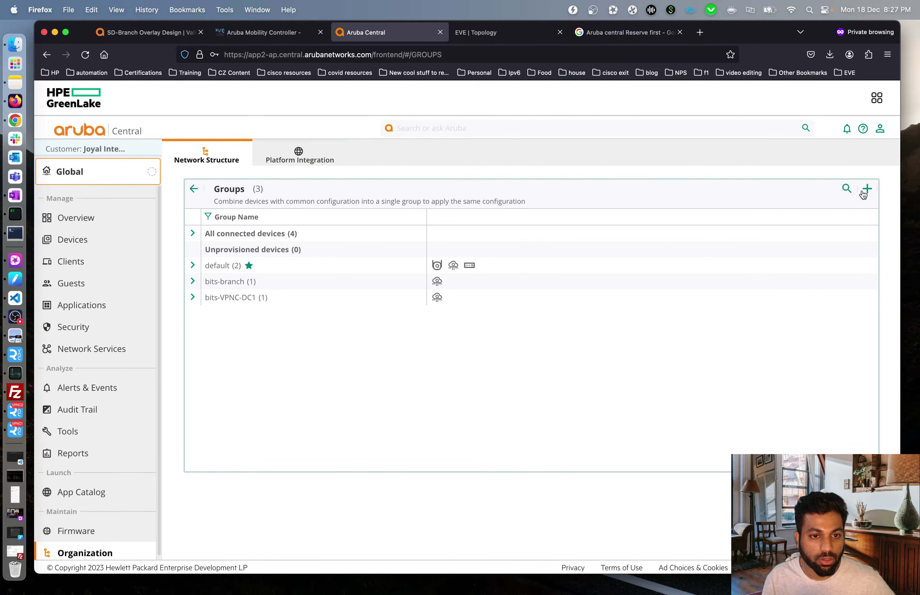
drag(205, 298, 232, 300)
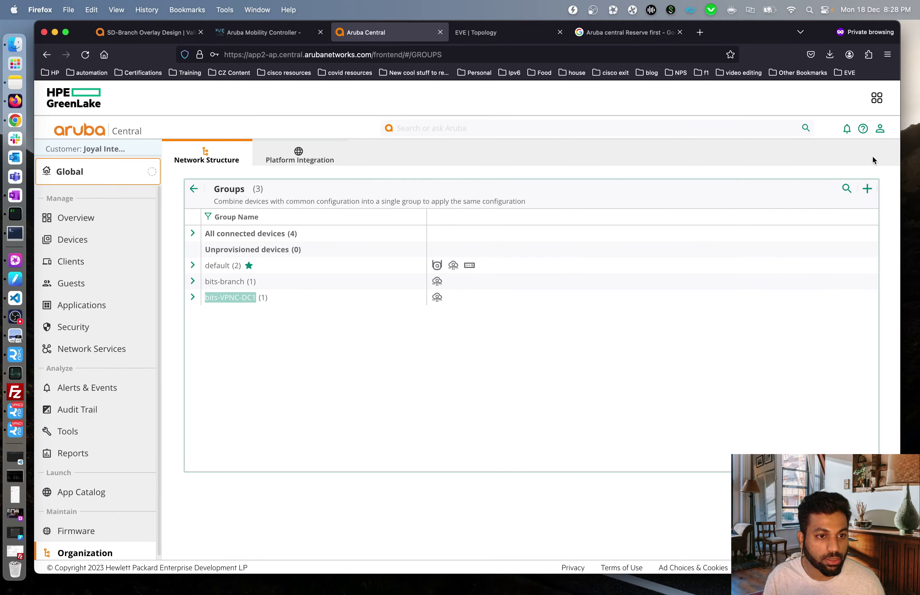
- Create gateway group bits-VPNC-DC2 with ArubaOS 8 and the VPN Concentrator role
click(868, 188)
click(318, 232)
text(bits-VPNC-DC1)
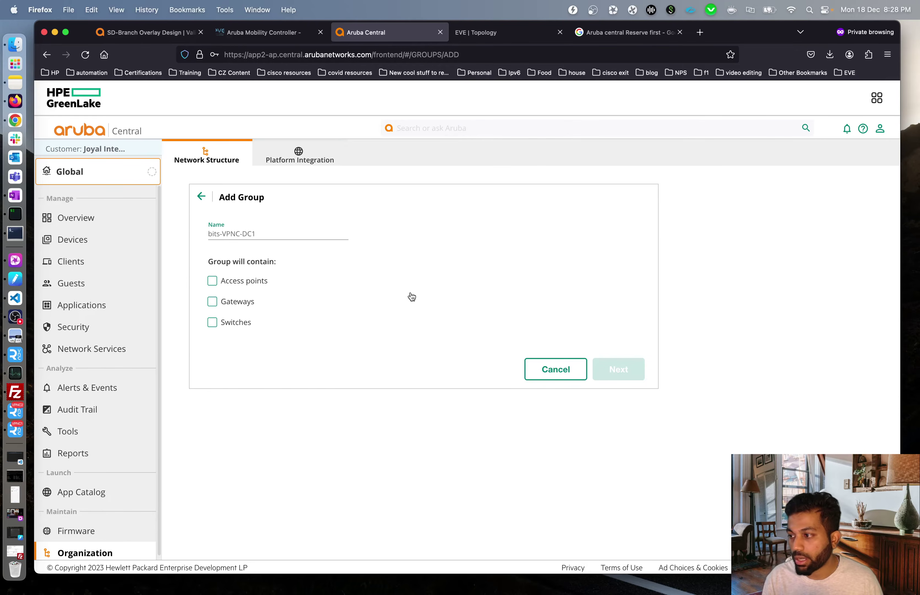
key(BackSpace)
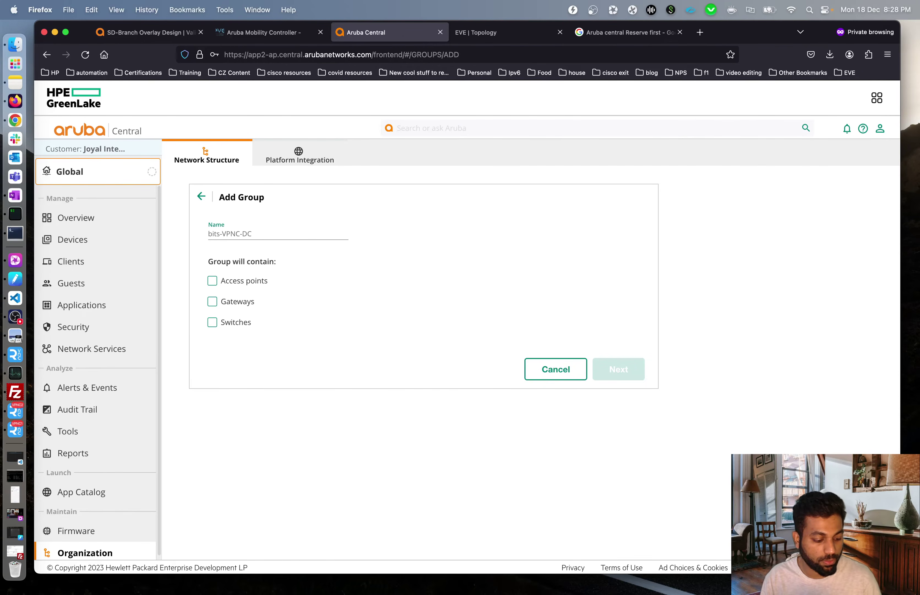
text(2)
click(235, 301)
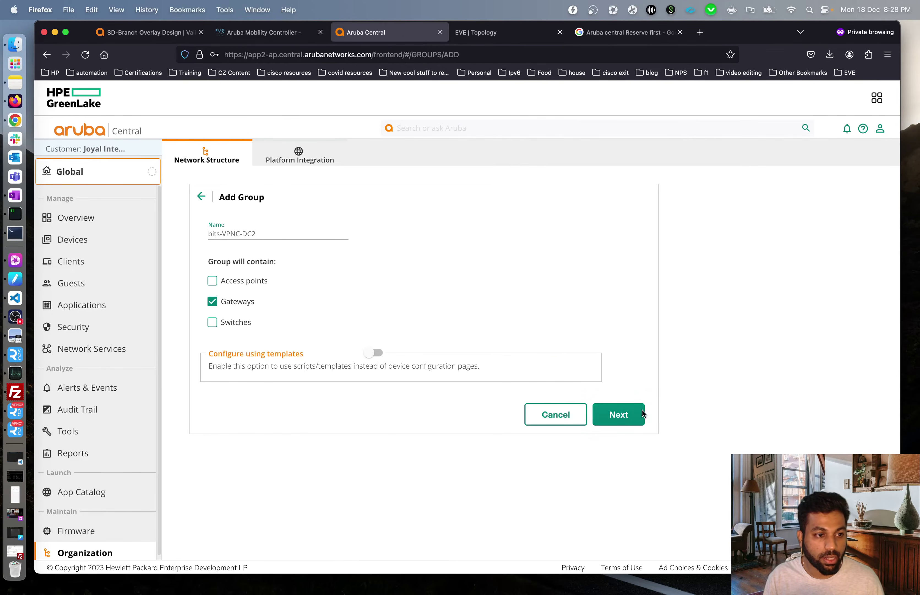
click(624, 418)
click(345, 251)
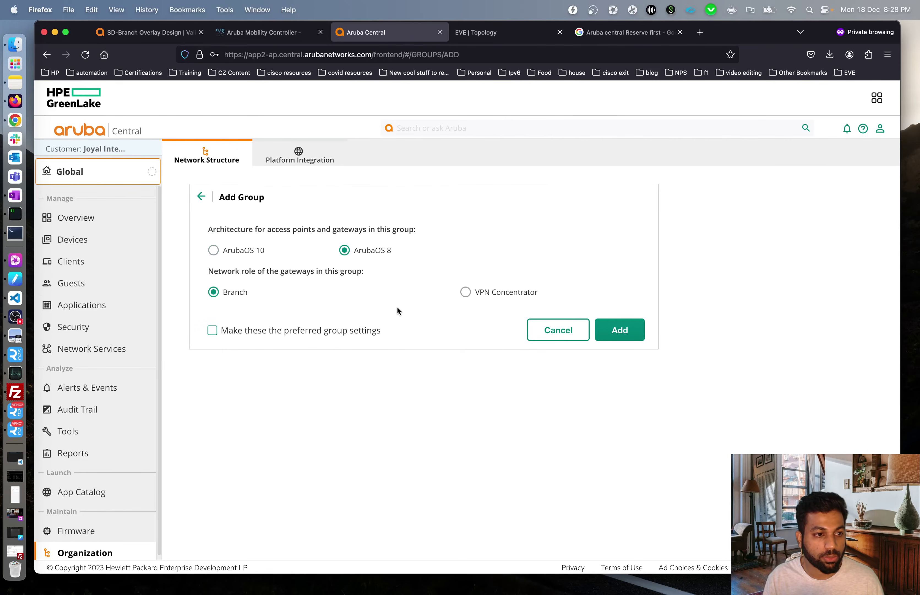
click(466, 298)
click(620, 333)
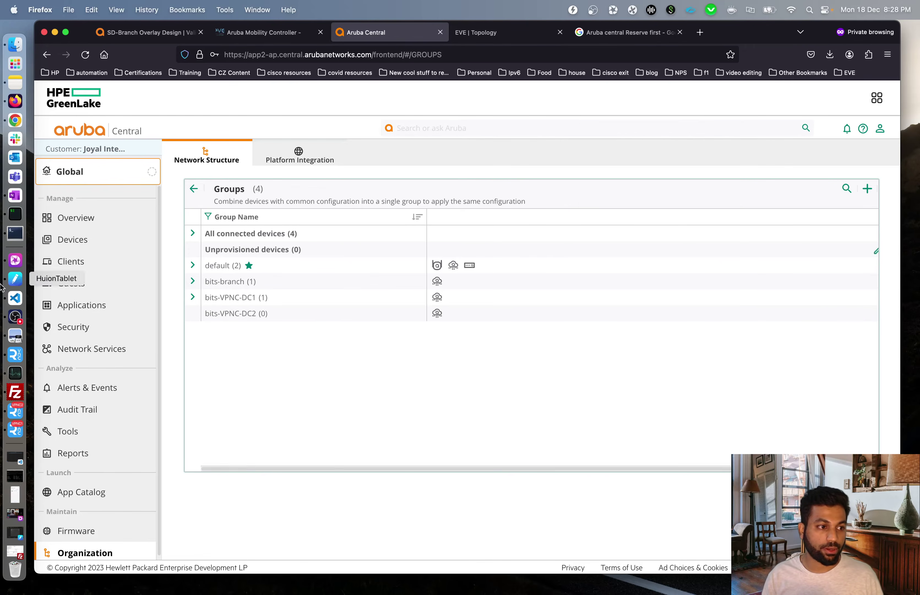
- List online gateways to find ArubaVGW_66_BD_4F at 10.2.51.10, then view the EVE topology
click(96, 243)
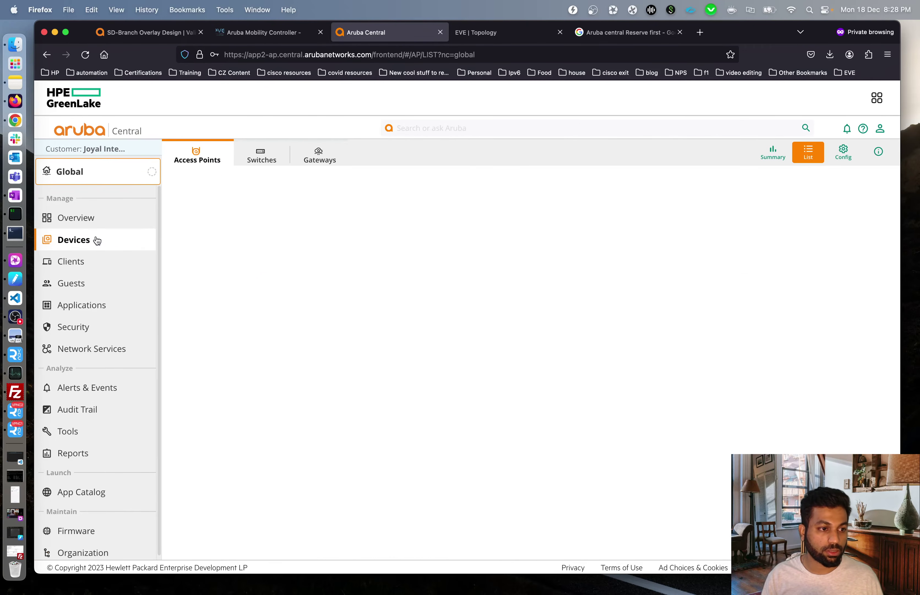
click(319, 155)
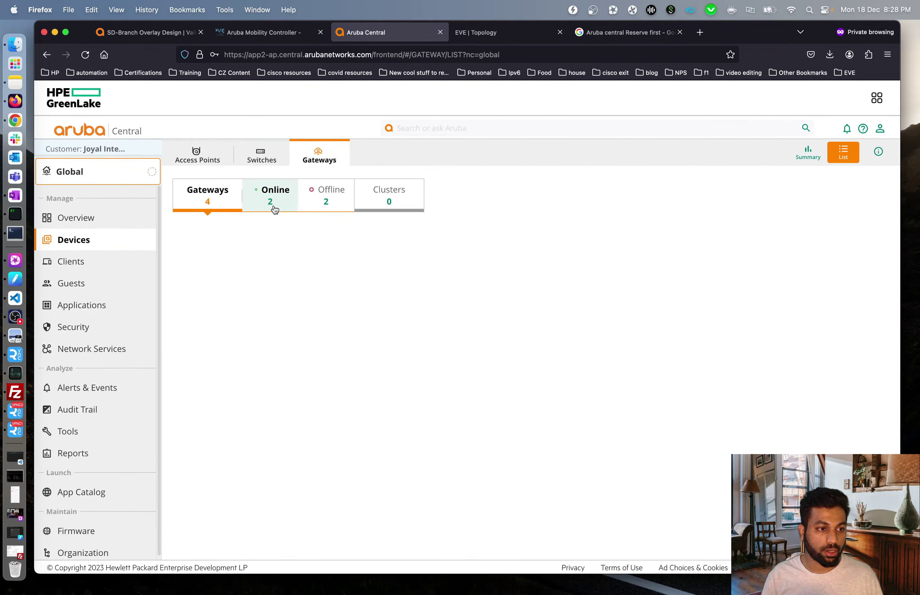
click(273, 209)
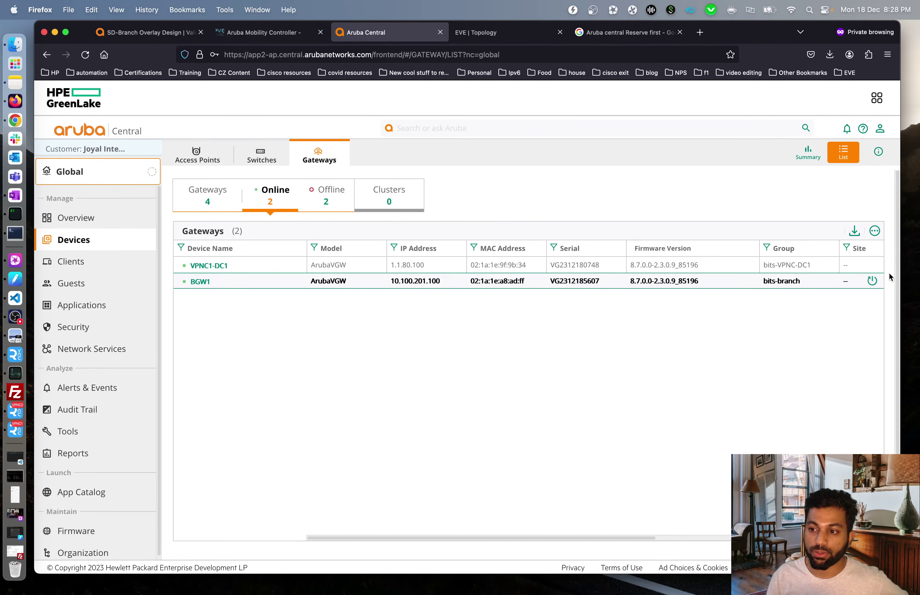
click(919, 276)
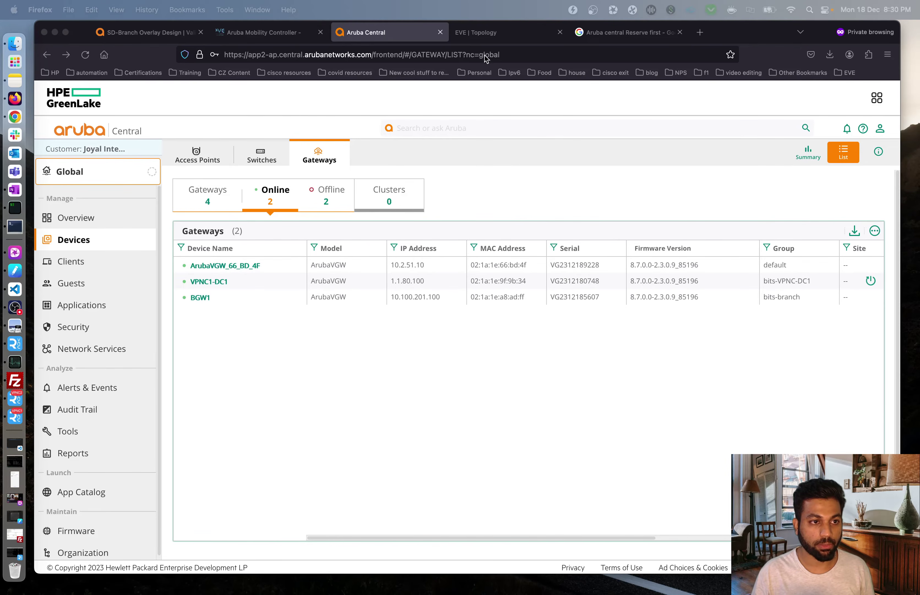
click(483, 32)
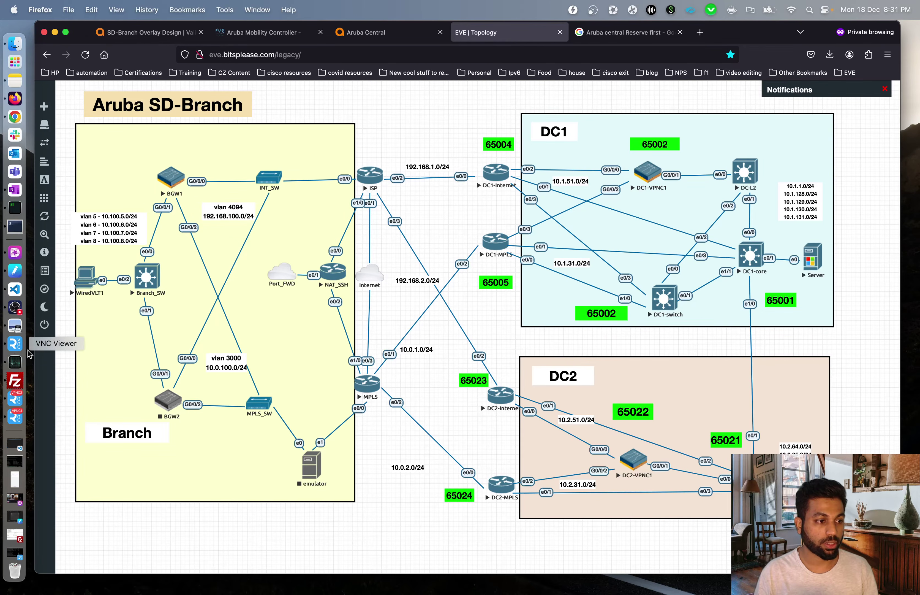
click(14, 227)
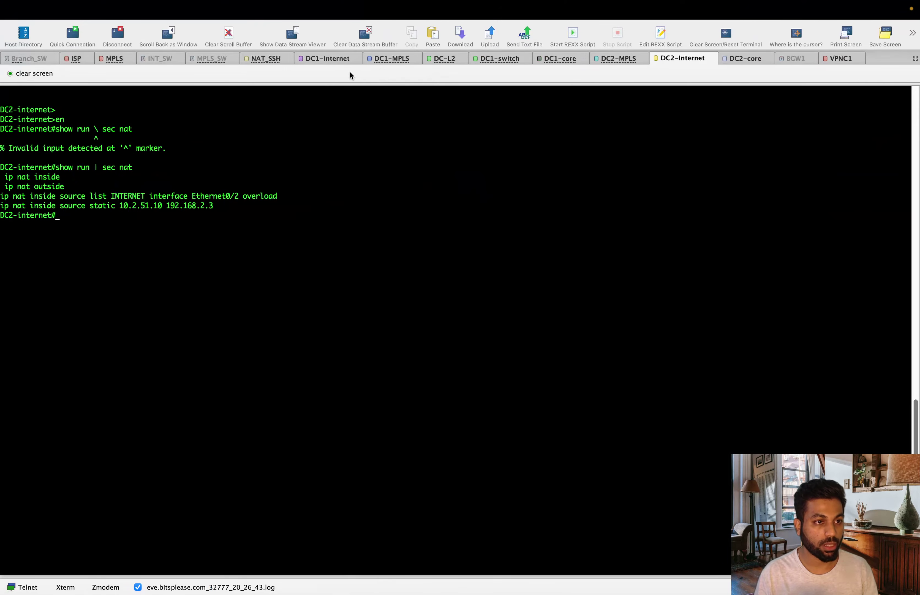
drag(218, 206, 24, 203)
click(224, 245)
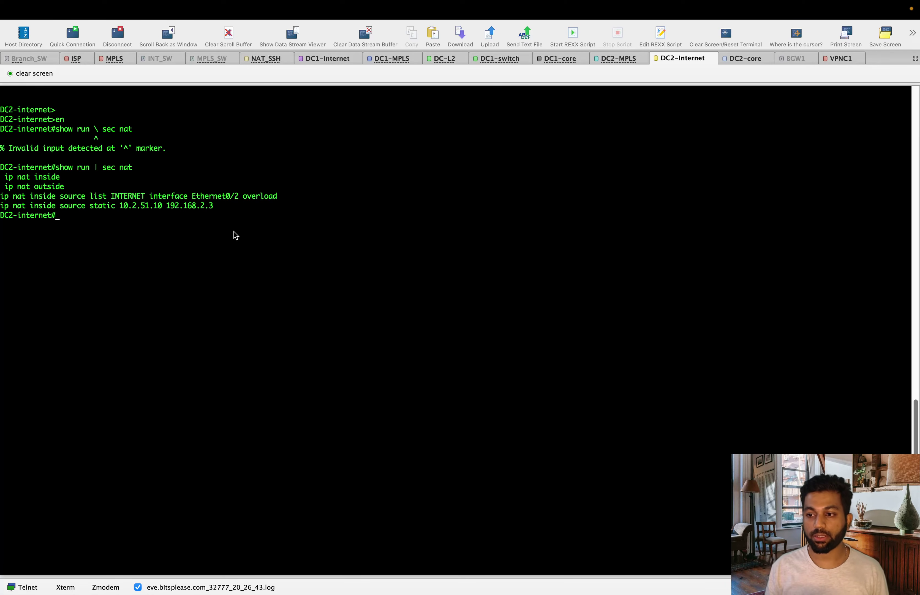
key(super+Tab)
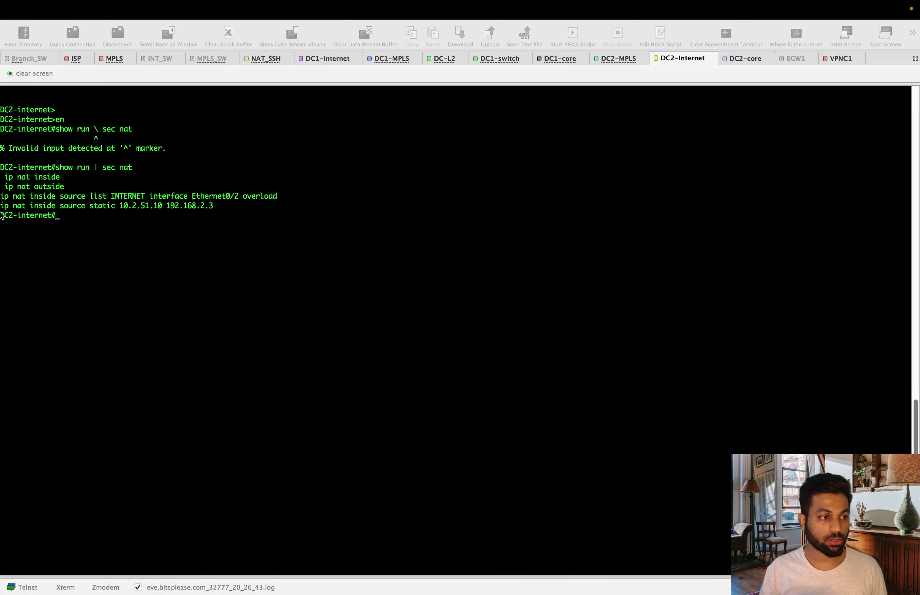
mouse_move(1, 217)
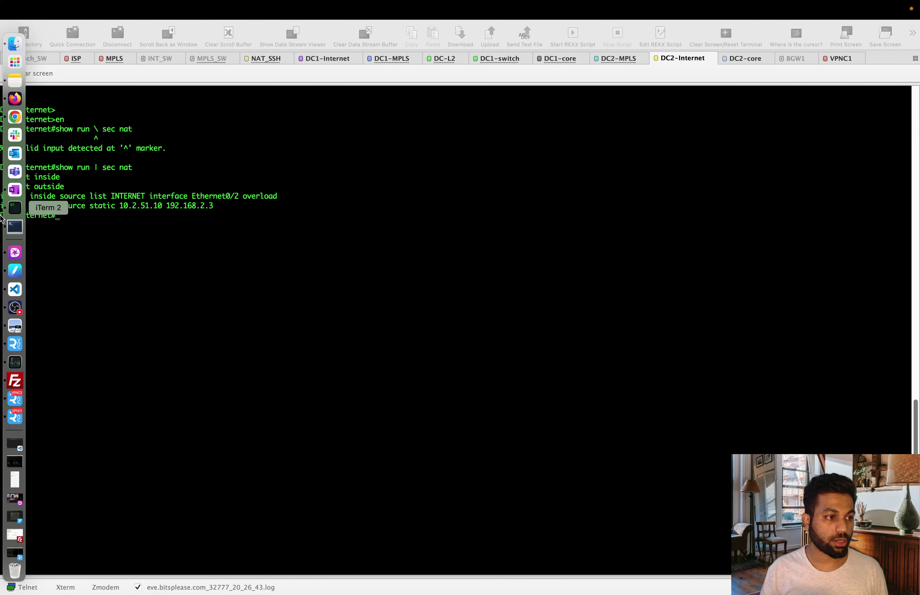
click(15, 100)
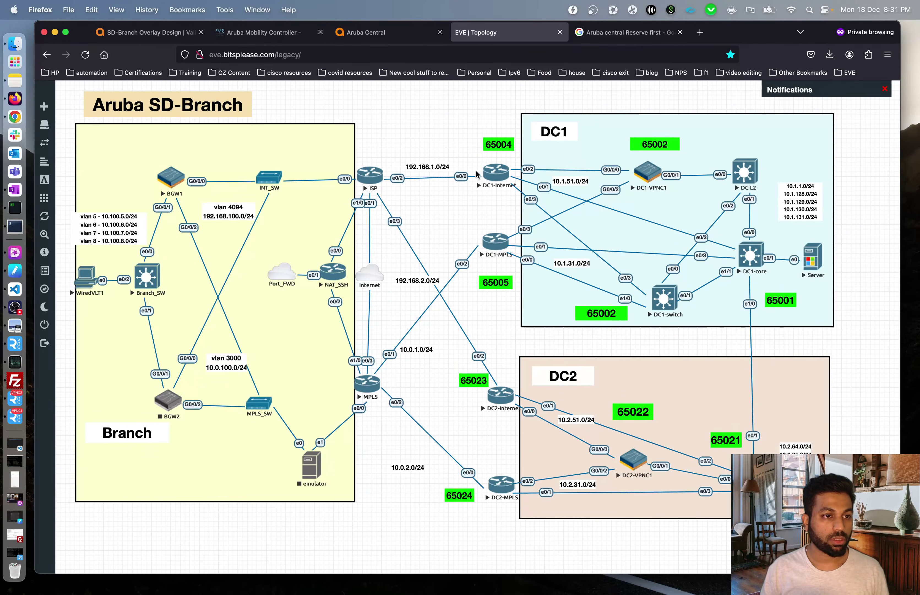
- In Global Groups, expand default and select gateway ArubaVGW_66_BD_4F
click(372, 38)
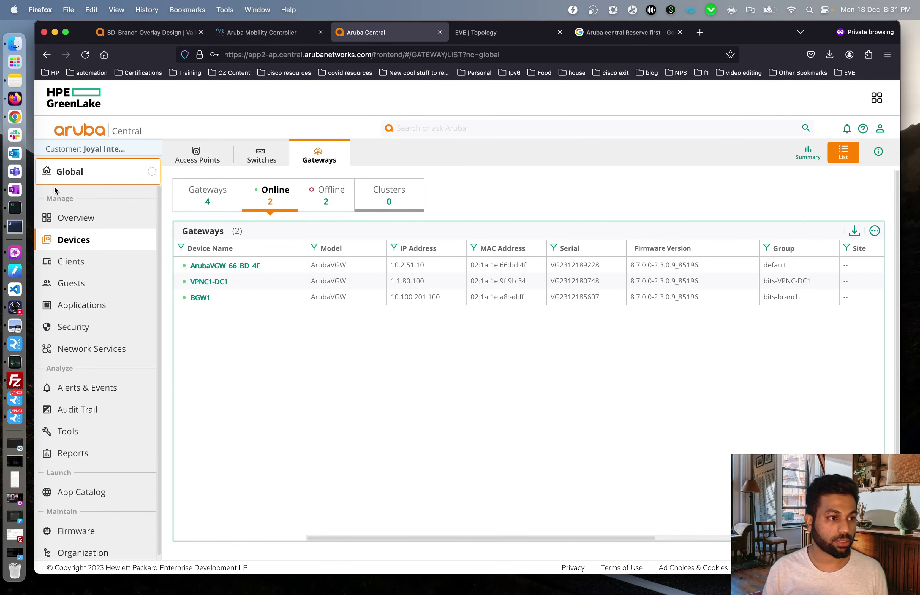
click(96, 181)
click(77, 237)
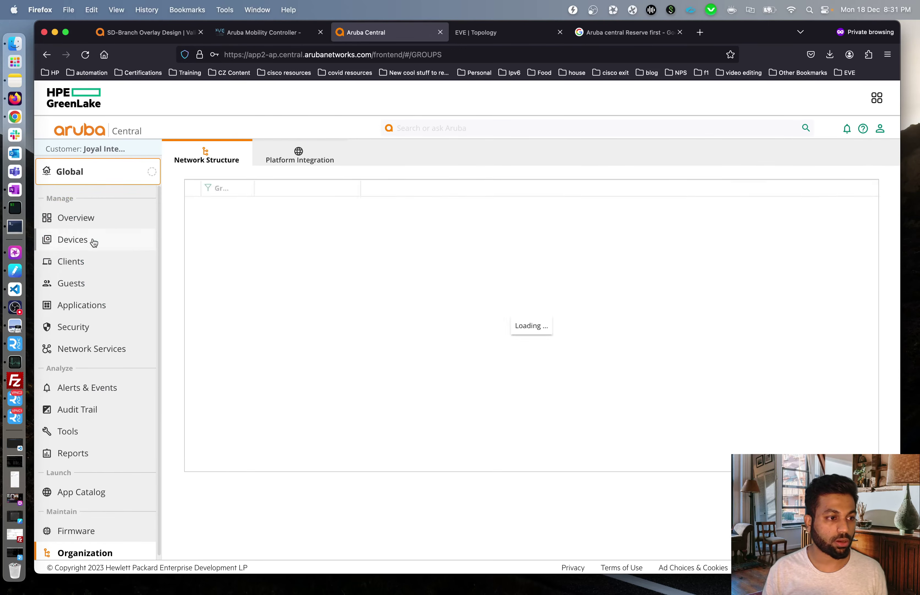
click(192, 265)
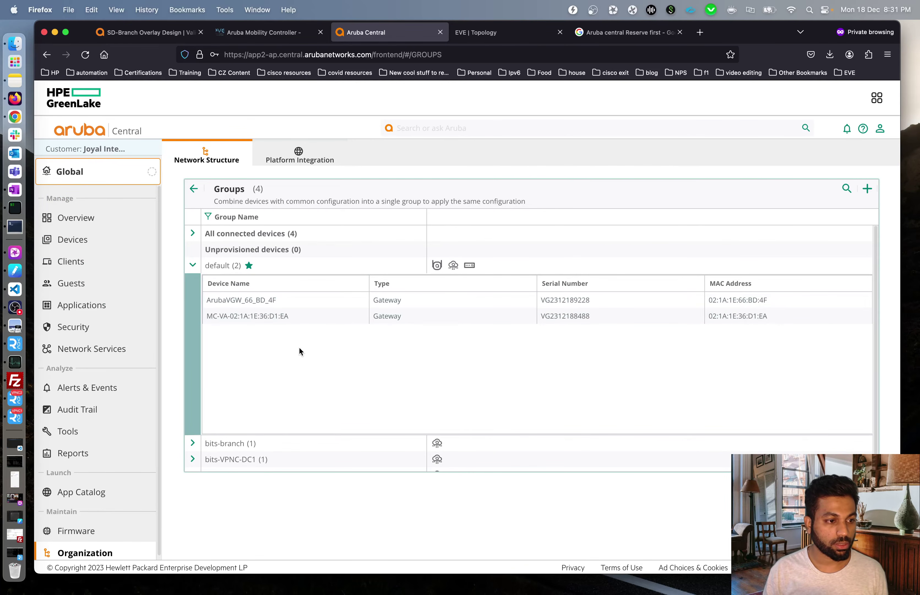
click(304, 300)
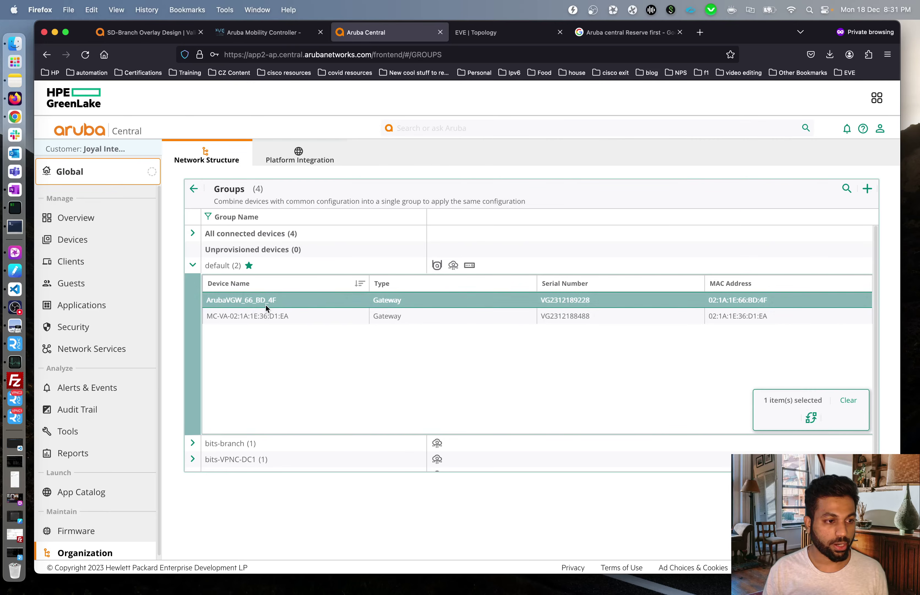
- Move the gateway into bits-VPNC-DC2 and open that group's guided setup
click(805, 421)
click(301, 261)
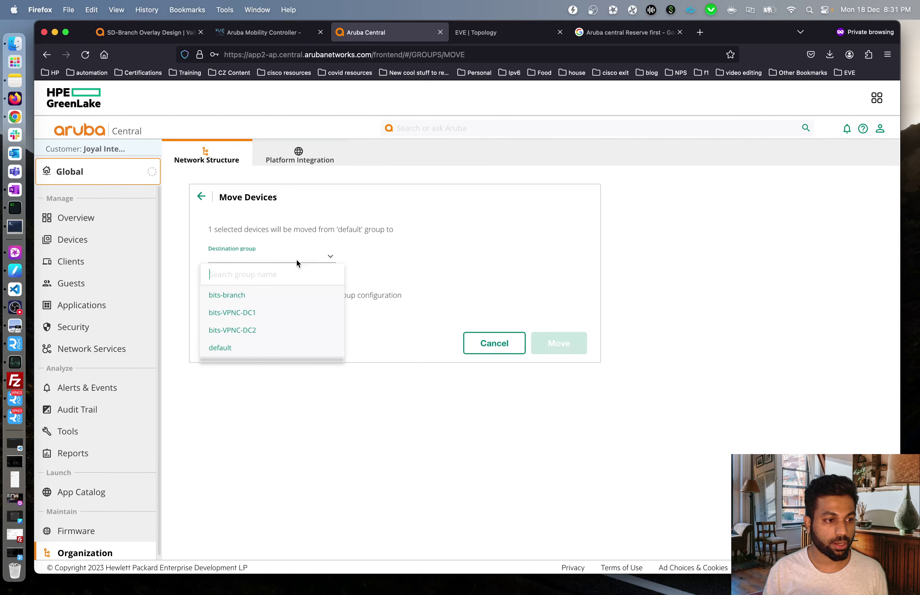
click(247, 330)
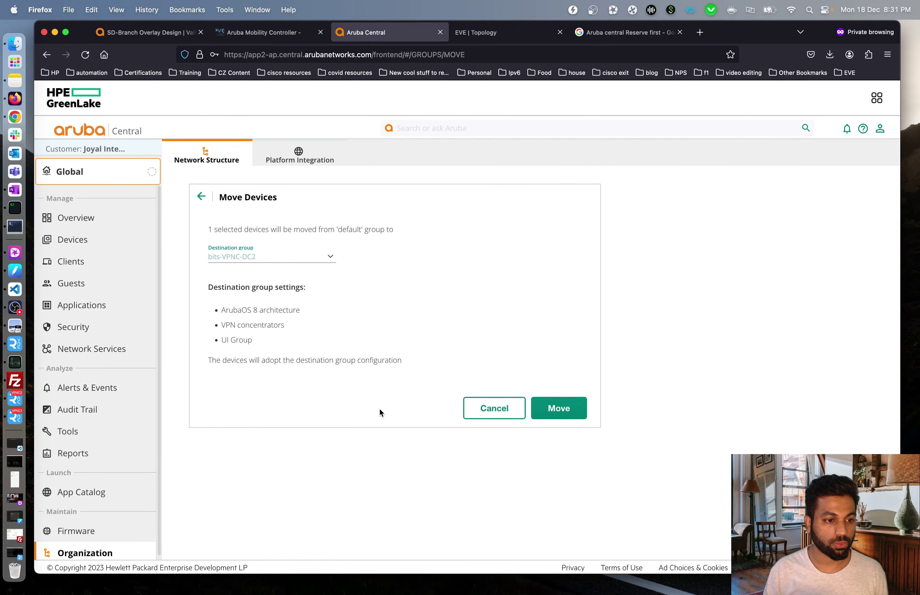
click(561, 415)
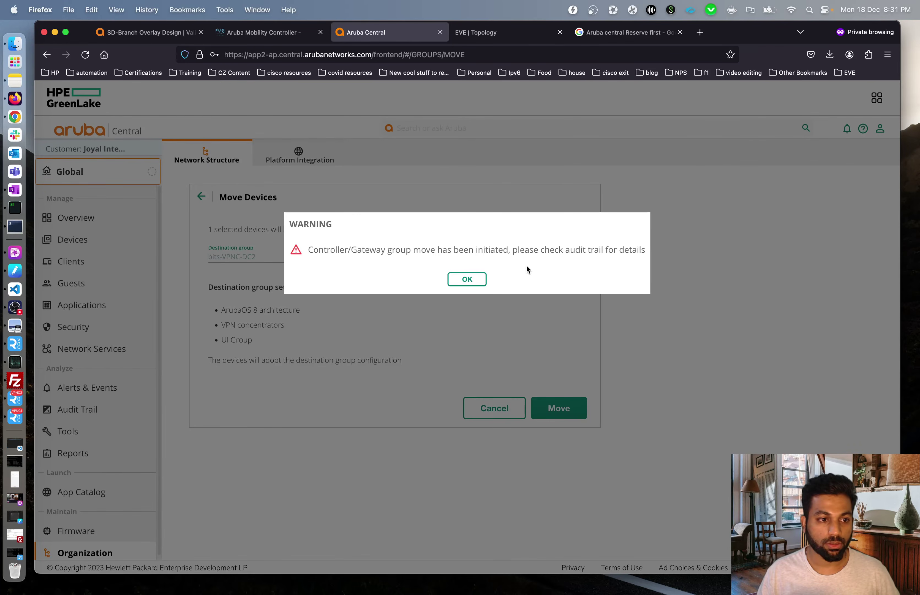
click(458, 282)
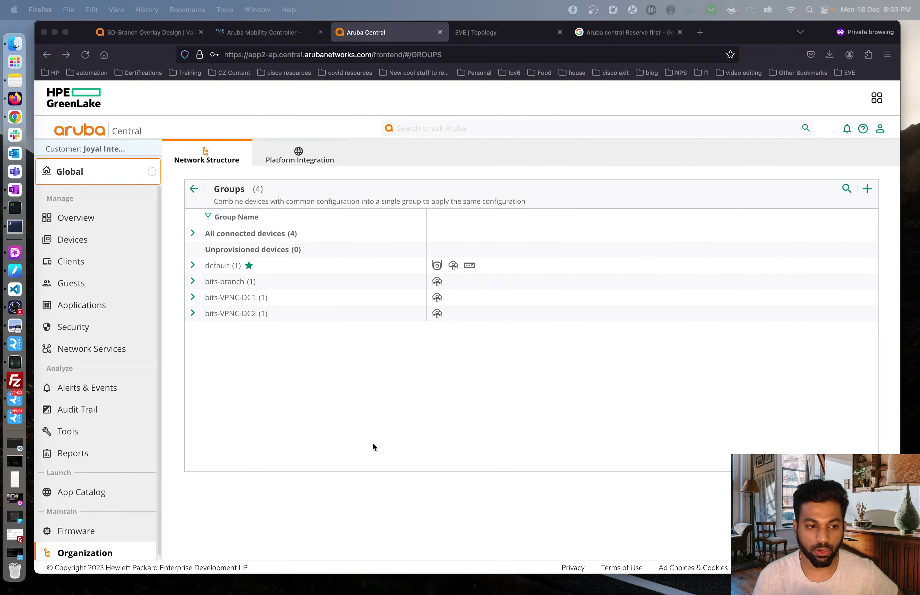
click(377, 426)
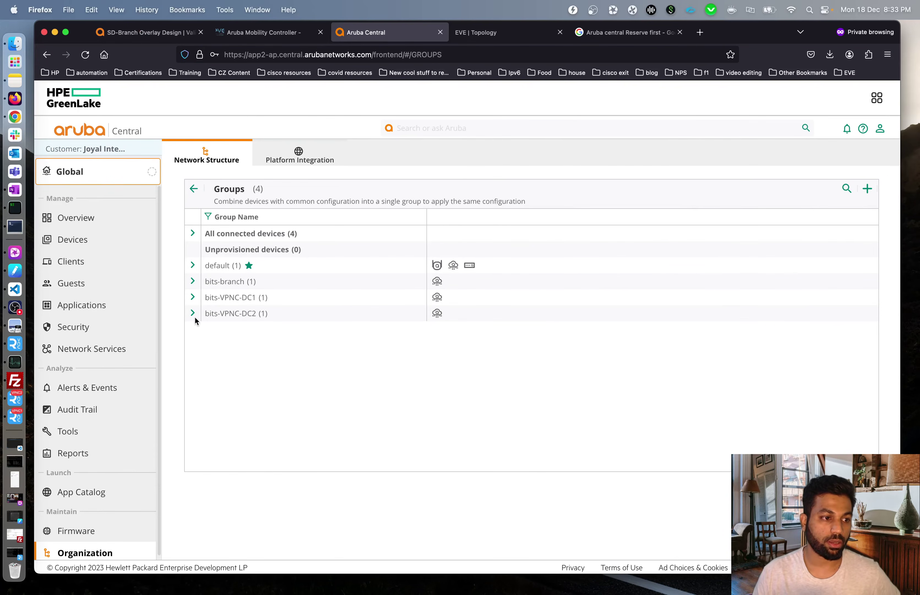
click(193, 314)
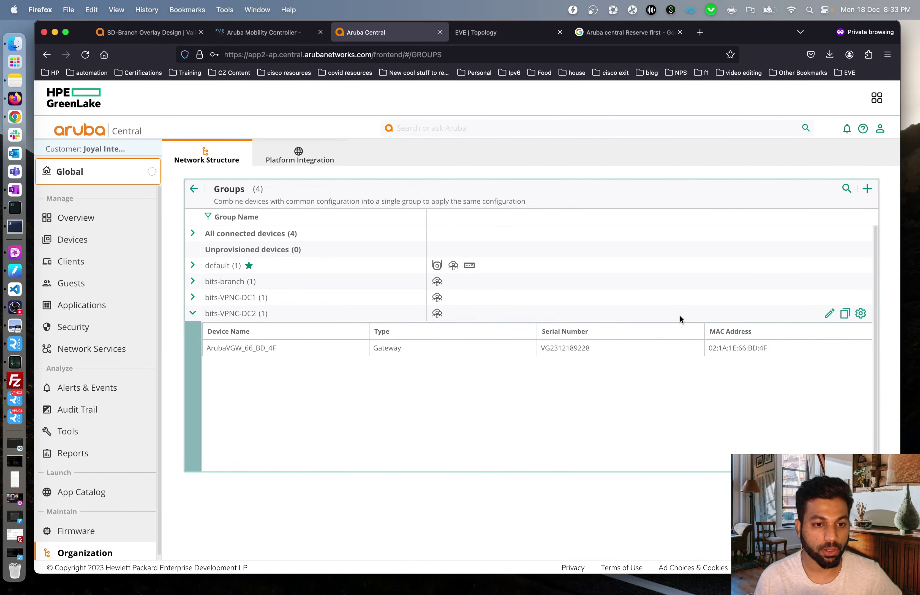
click(861, 314)
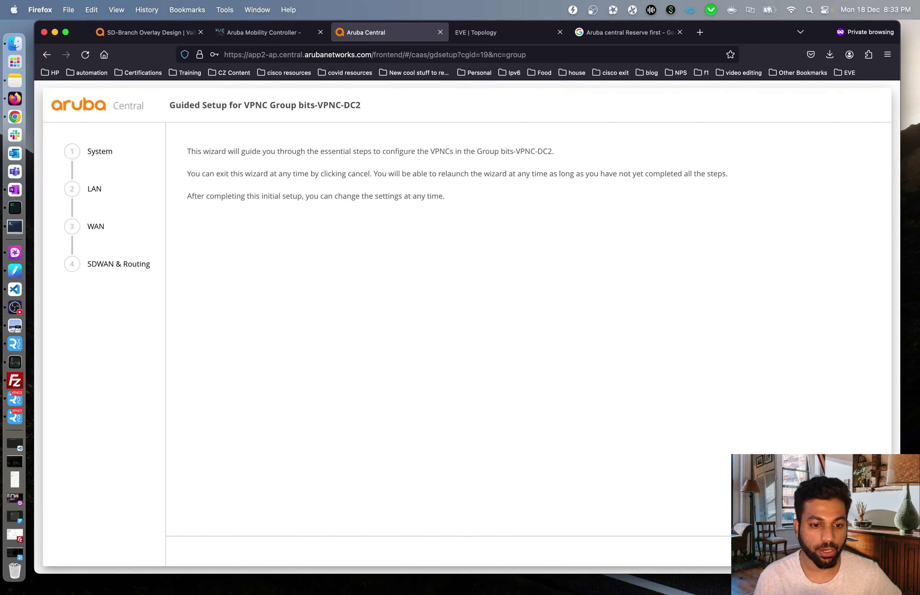
- Set the VPNC model to Virtual Gateway
click(368, 263)
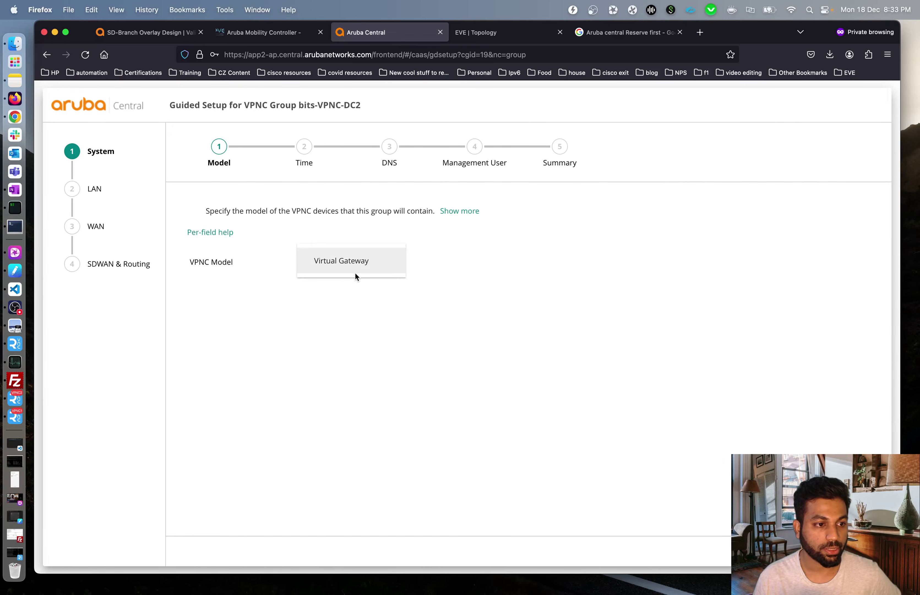
click(356, 275)
click(763, 446)
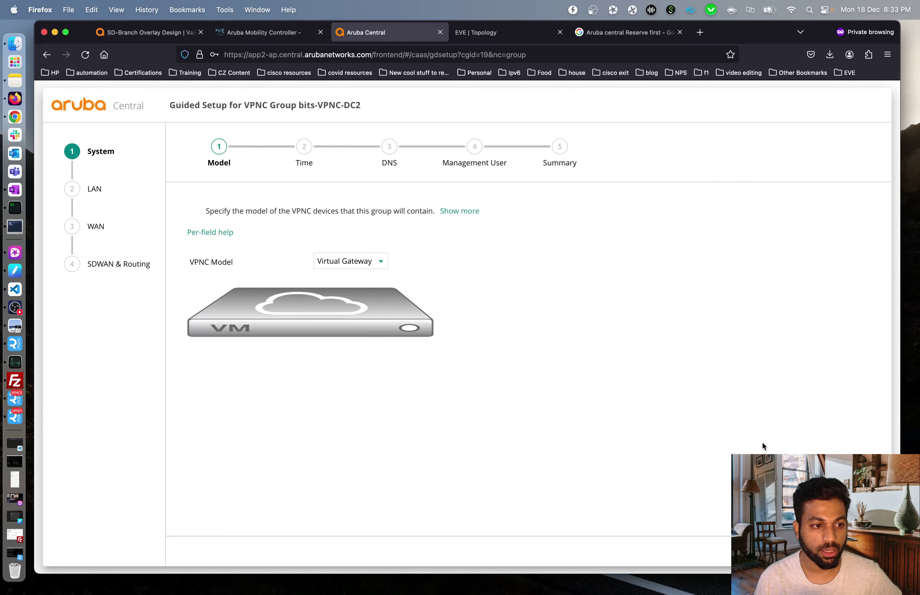
click(864, 550)
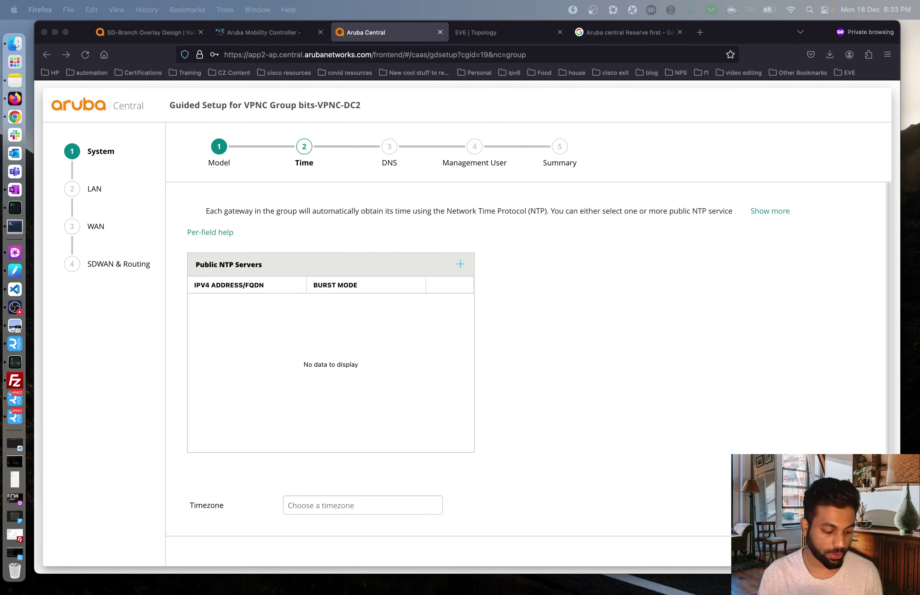
- Add NTP server 64.113.44.54 with burst mode and set the timezone to Asia/Kolkata
click(571, 346)
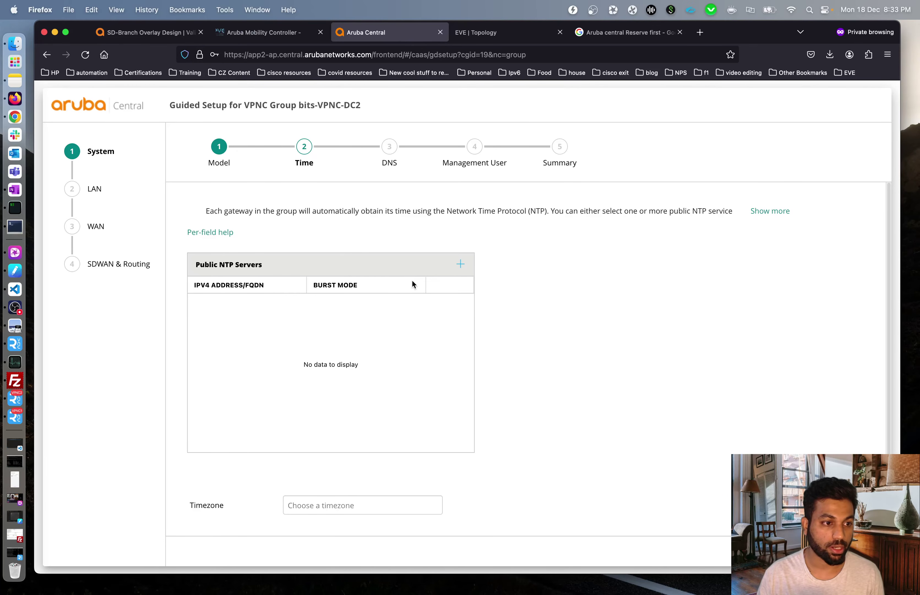
click(460, 264)
text(64.113.44.54)
click(314, 303)
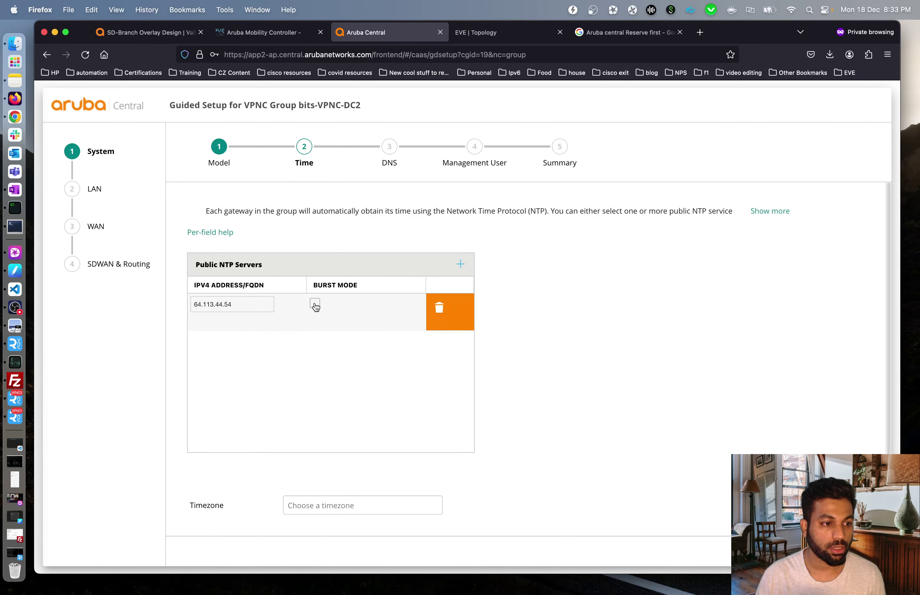
click(568, 358)
click(367, 505)
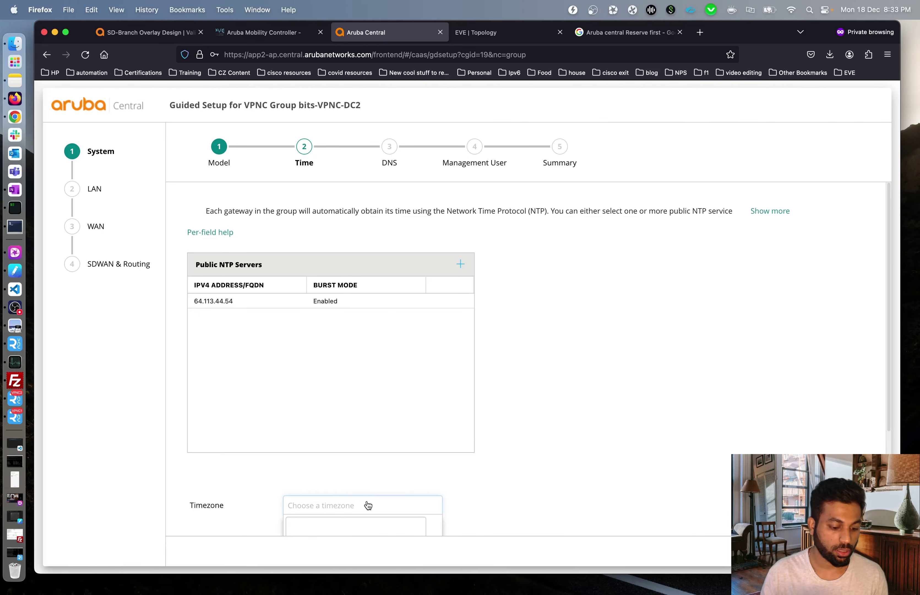
text(kolk)
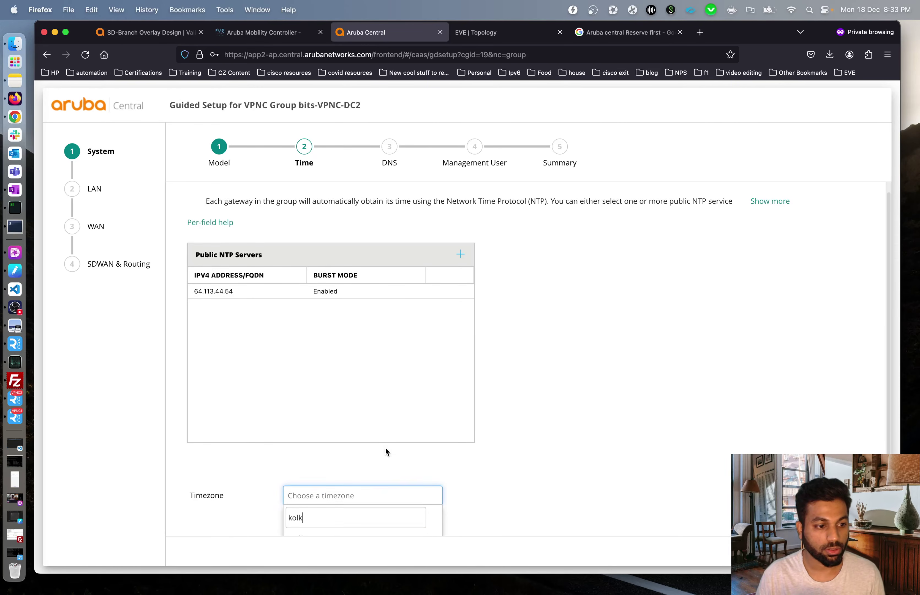
click(342, 526)
click(858, 550)
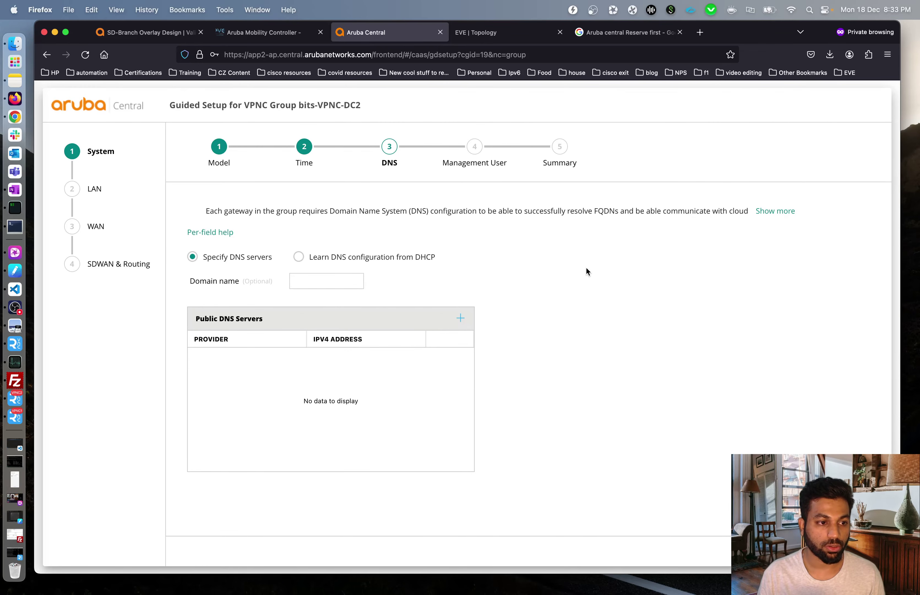
- Add a public DNS server using Google (8.8.8.8, 8.8.4.4) as the provider
click(460, 319)
click(248, 358)
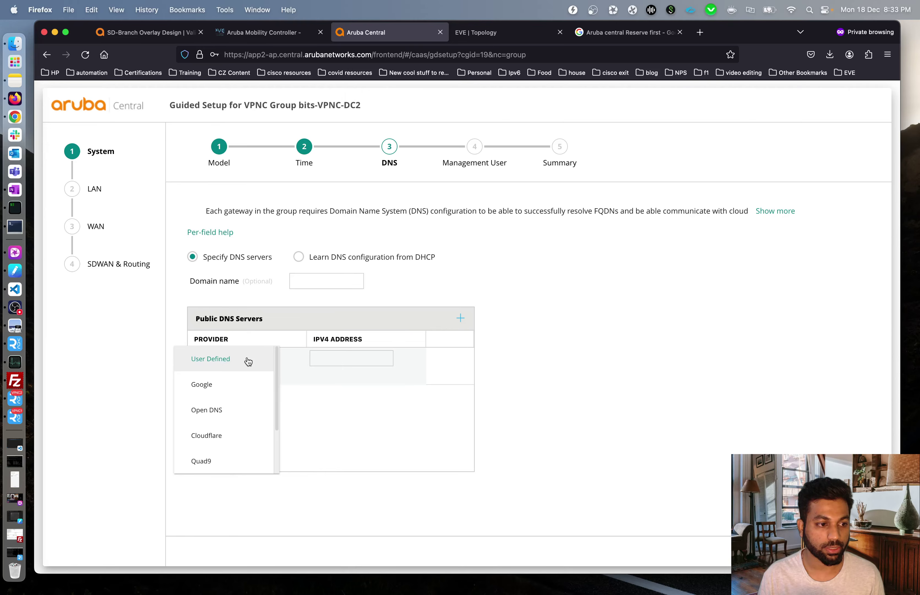
click(216, 385)
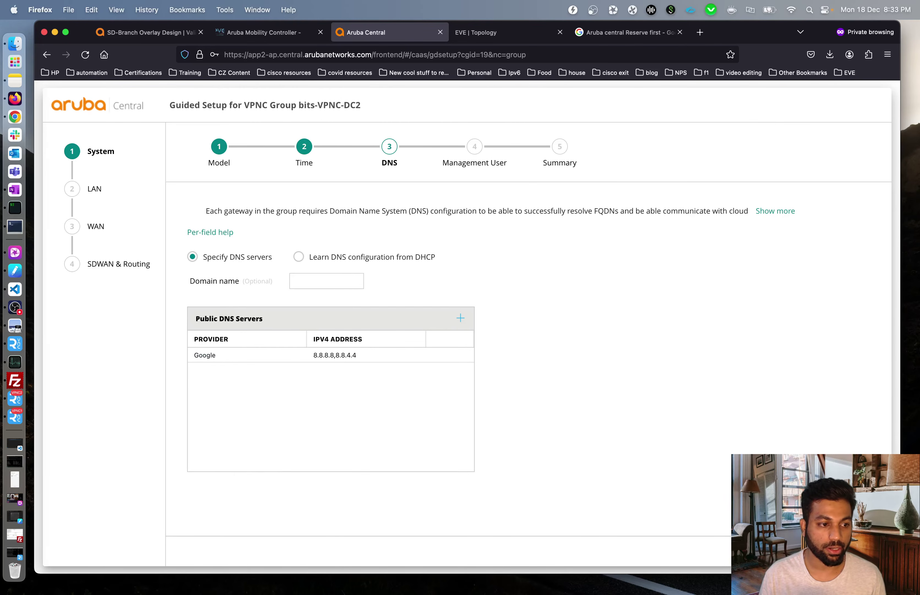
click(863, 551)
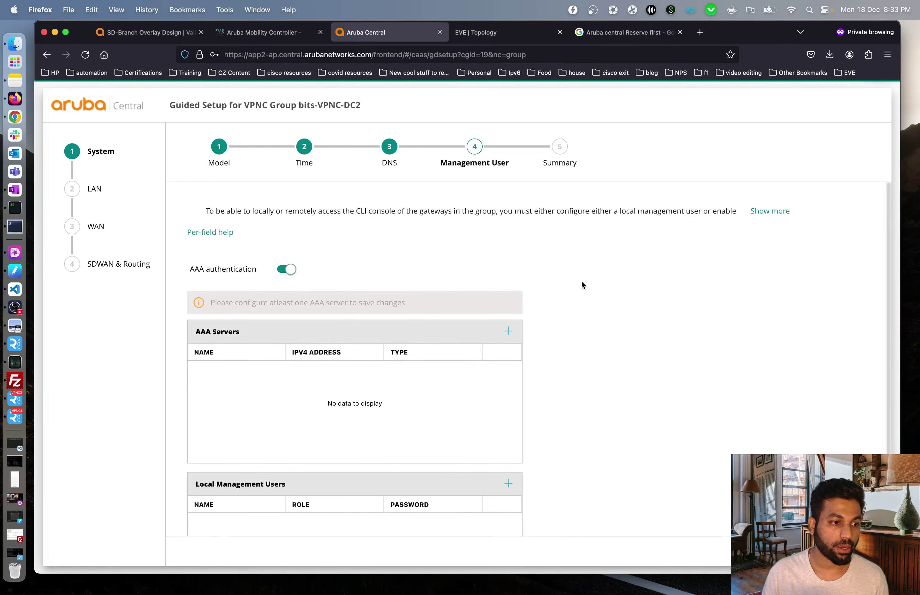
- Turn AAA authentication off and add local management user admin with a password and Super user role
click(279, 270)
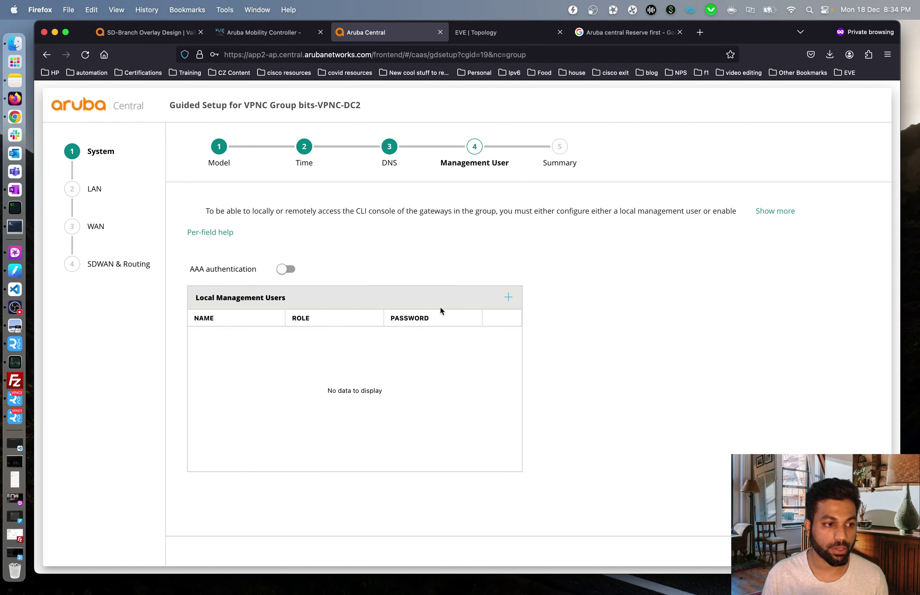
click(509, 297)
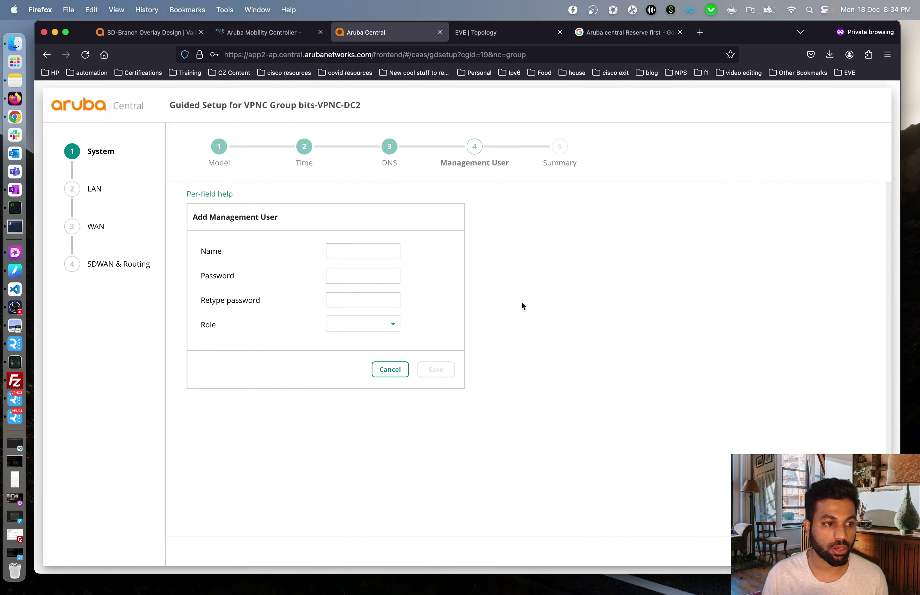
click(378, 253)
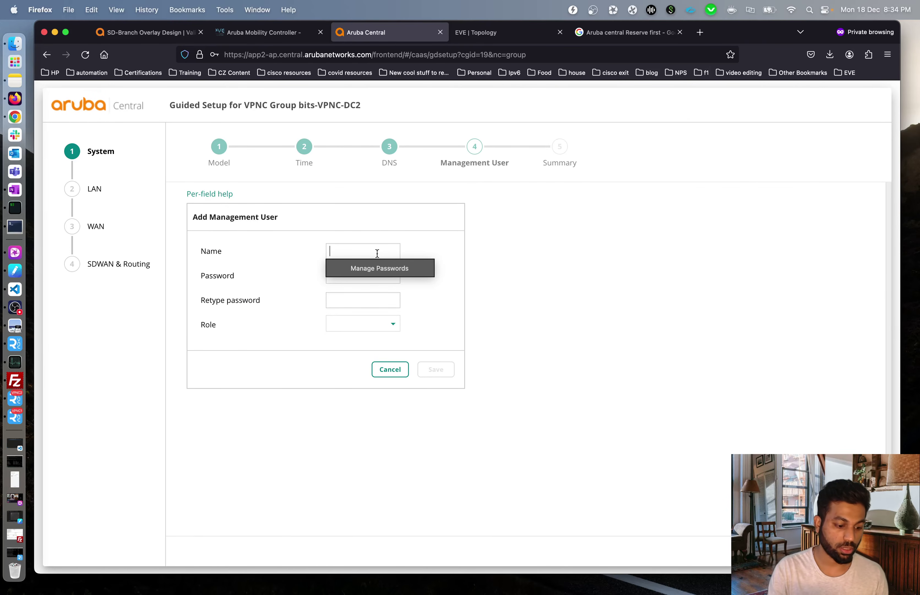
key(Tab)
text(a)
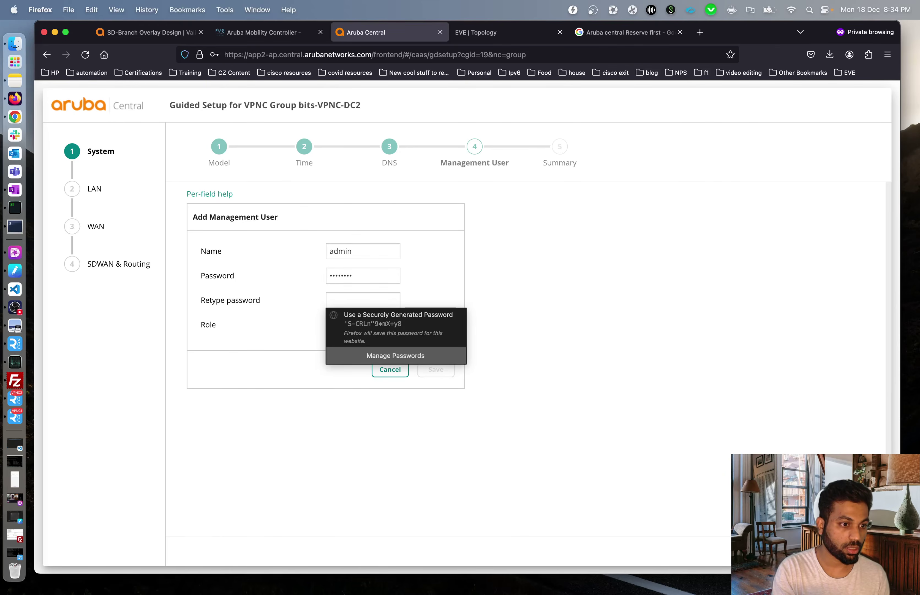
text(a)
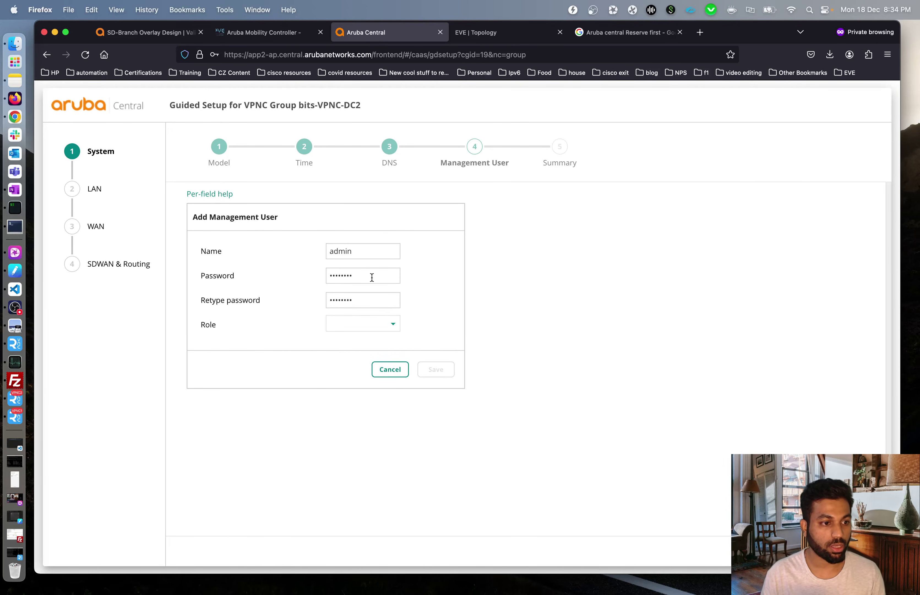
click(363, 324)
click(358, 322)
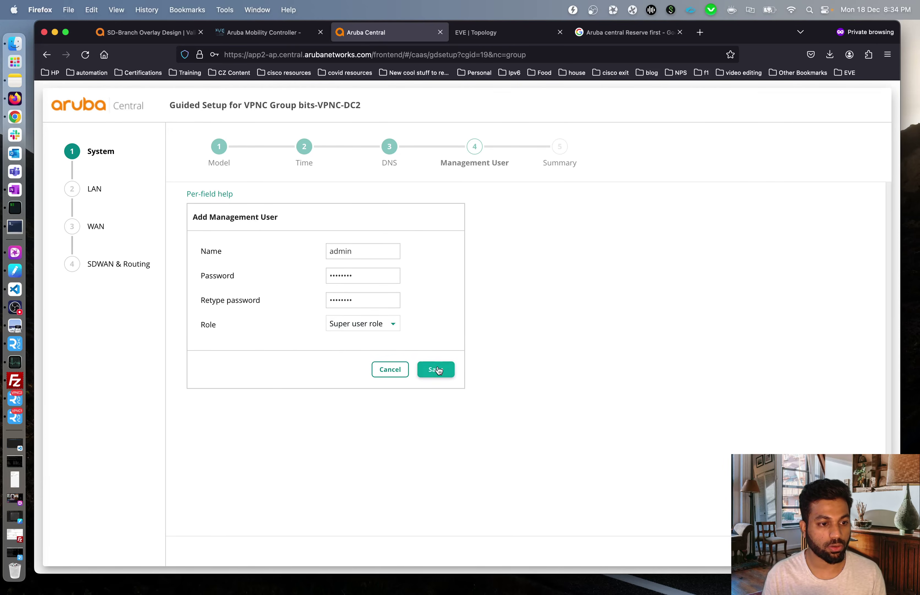
click(439, 370)
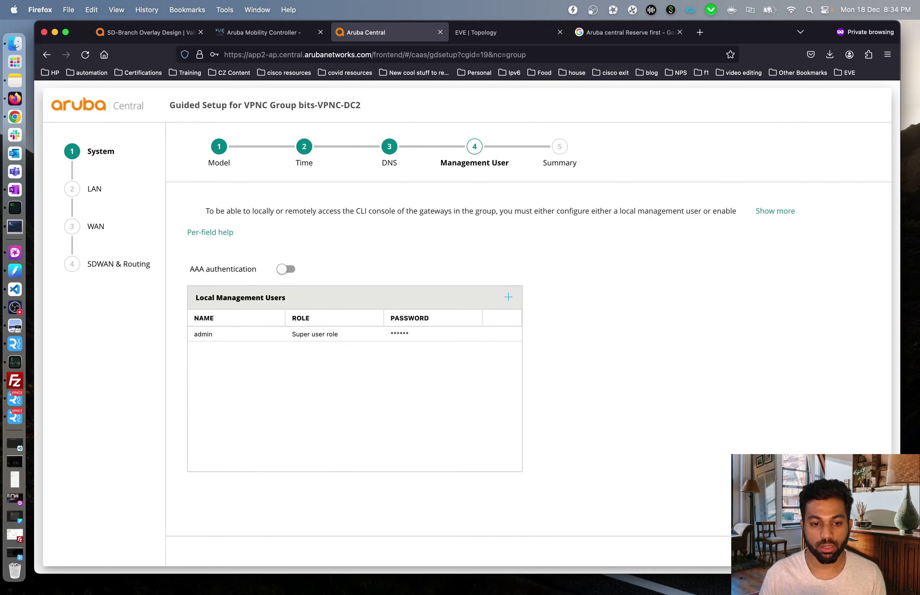
click(860, 551)
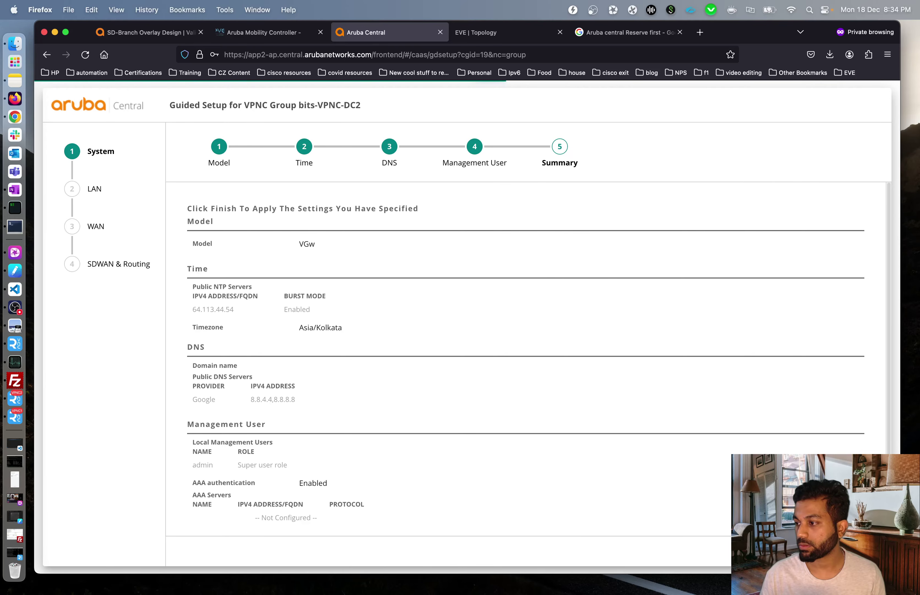
- Review the System Summary and apply the bits-VPNC-DC2 system settings with Finish
scroll(618, 415, down, 2)
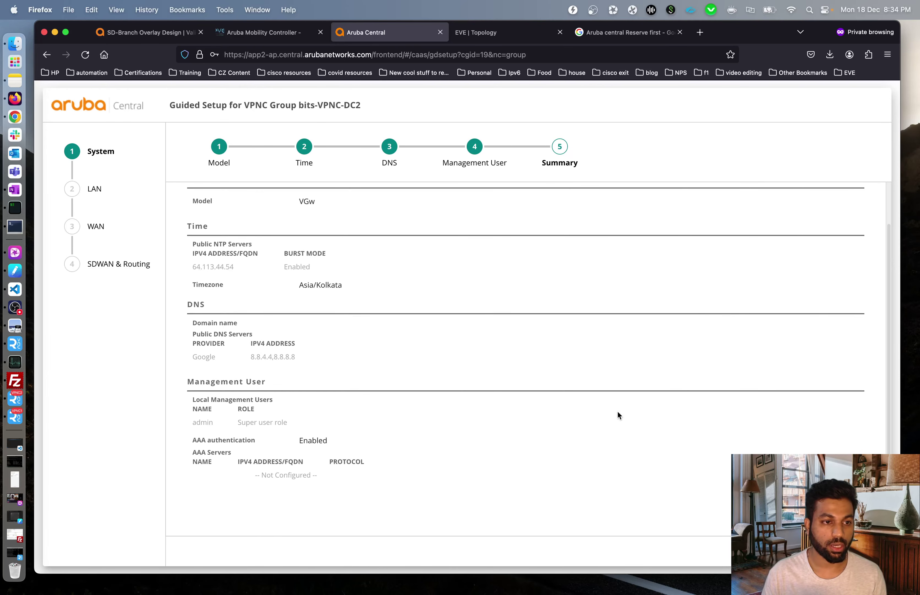
click(860, 551)
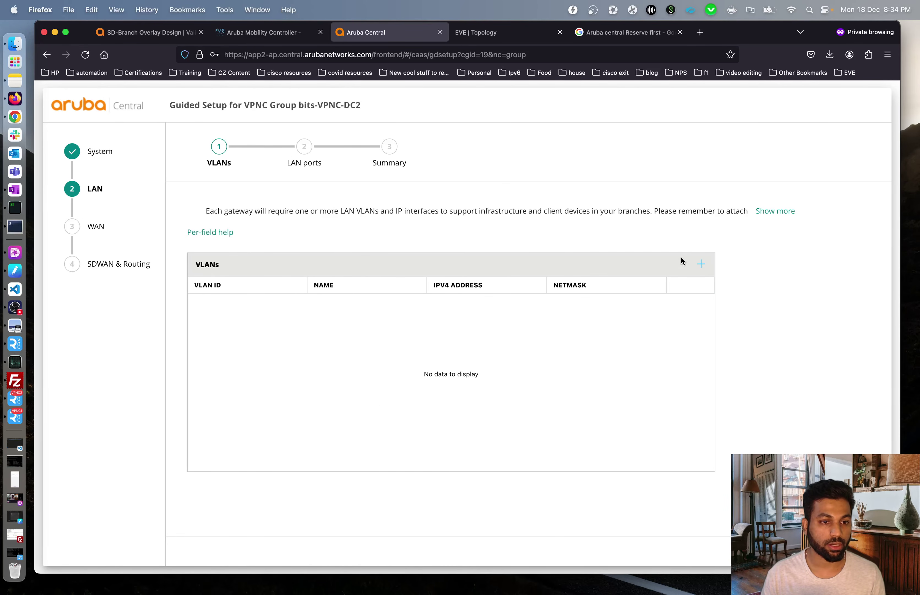
- Add VLANs corp-vlan-82 (ID 82) and mpls-vlan-3200 (ID 3200)
click(700, 264)
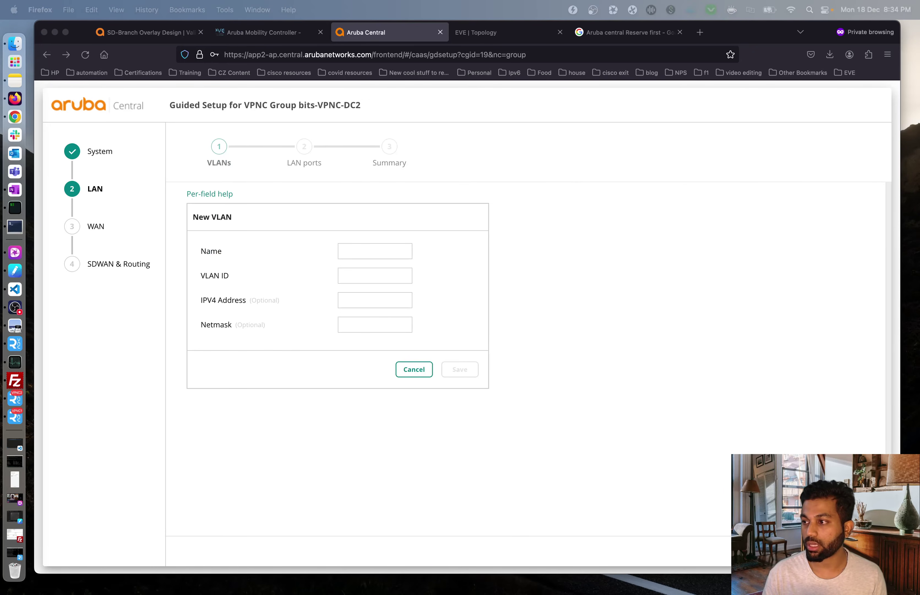
click(361, 250)
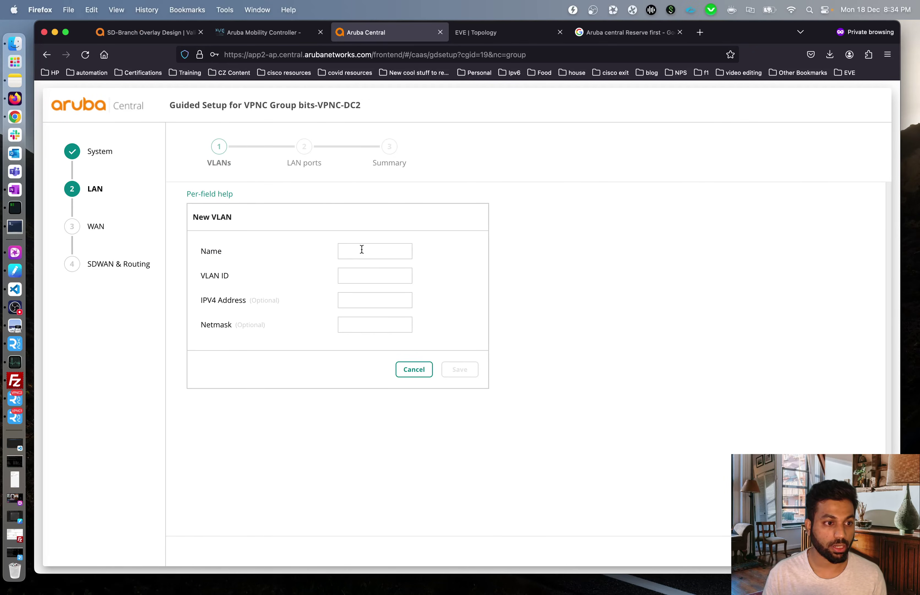
text(corp-vlan-82)
click(365, 270)
text(82)
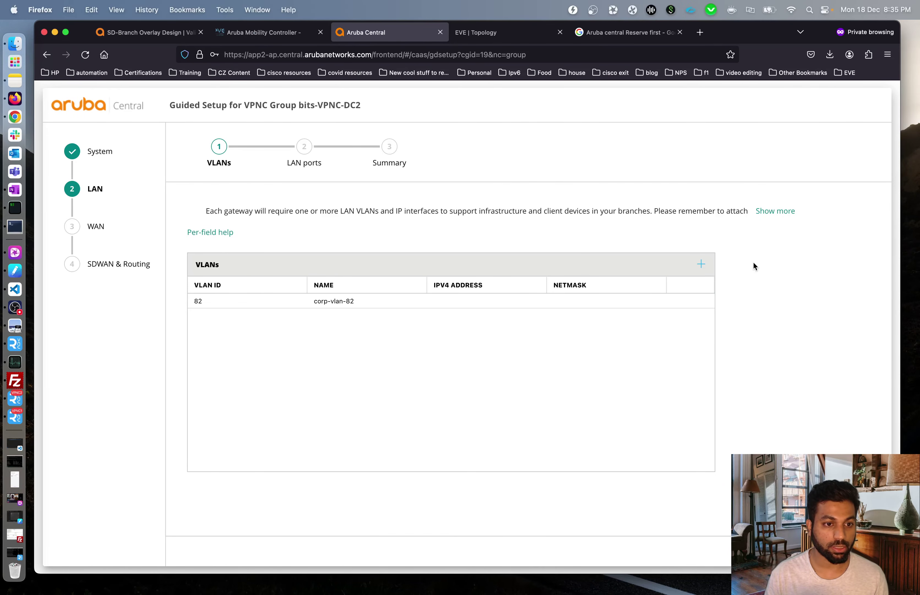
click(701, 264)
text(mpls-vlan-3200)
click(375, 276)
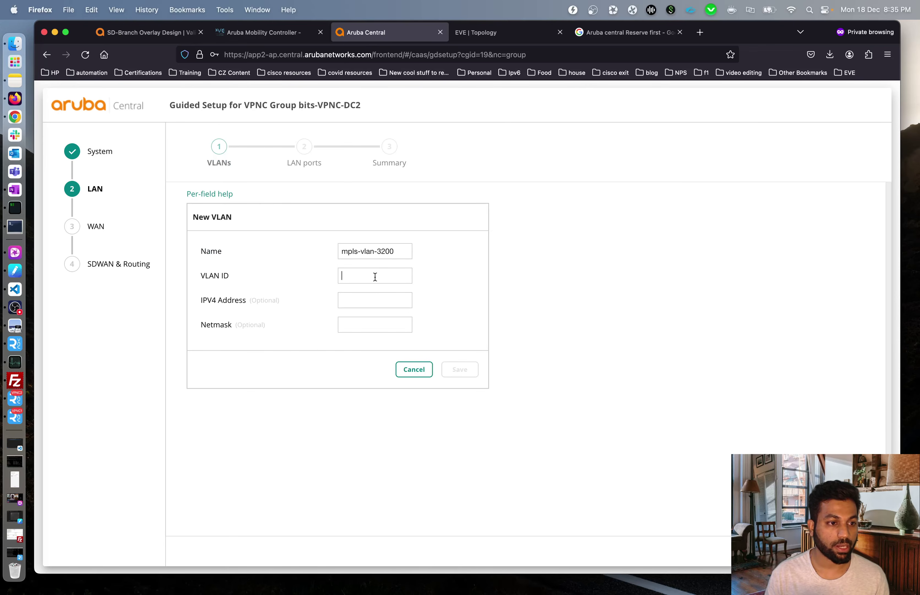
text(3200)
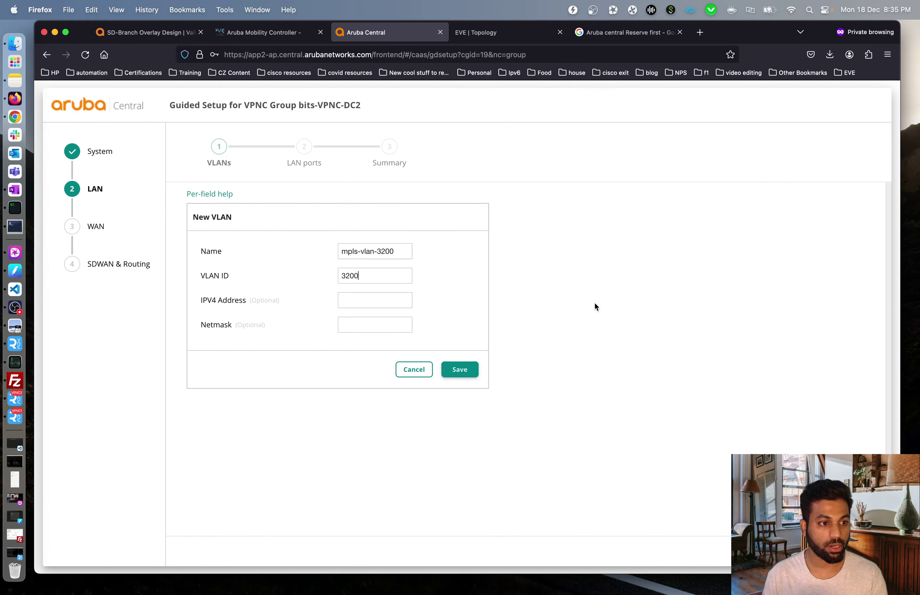
click(458, 367)
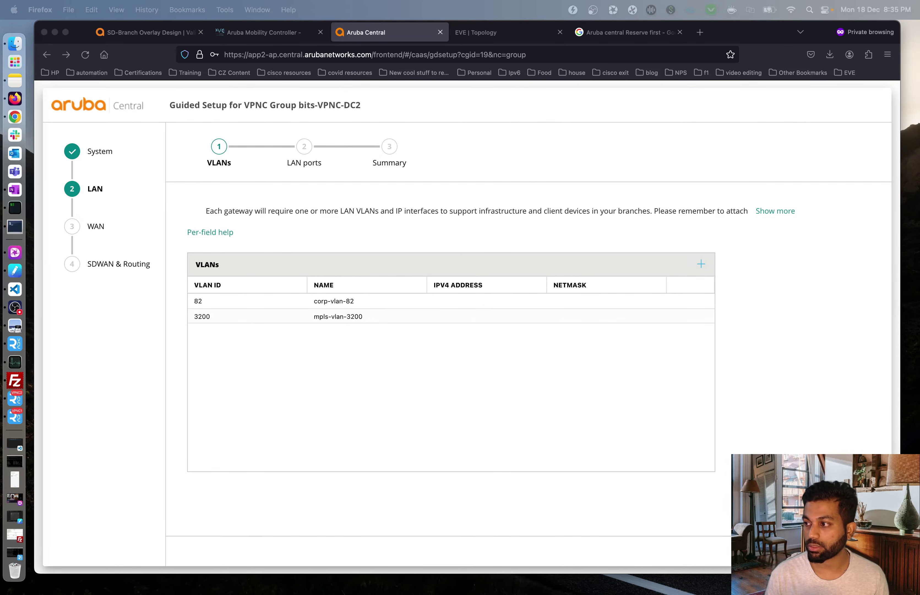
- Add and save VLAN inet-vlan-2090 with ID 2090
click(771, 305)
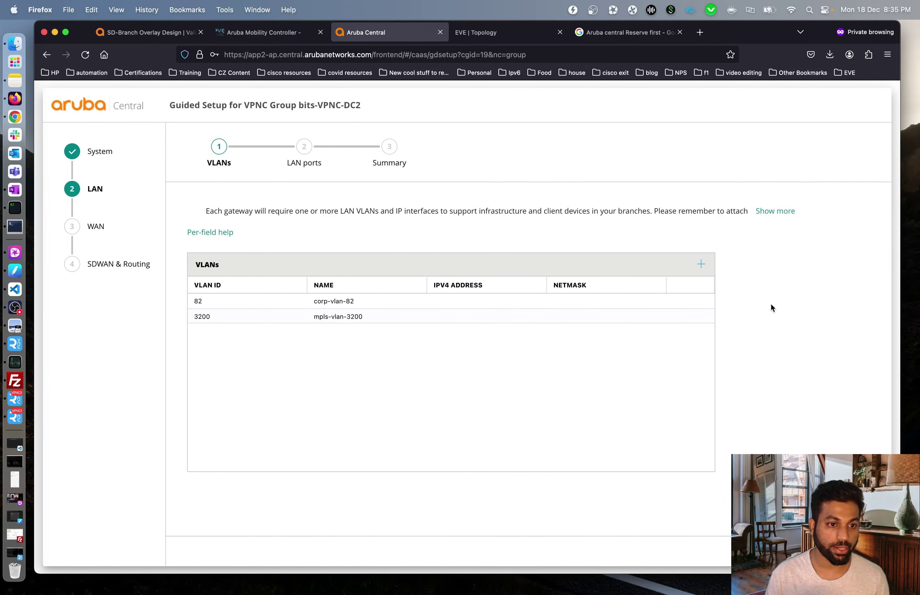
click(701, 264)
click(346, 258)
text(inet-vlan-2090)
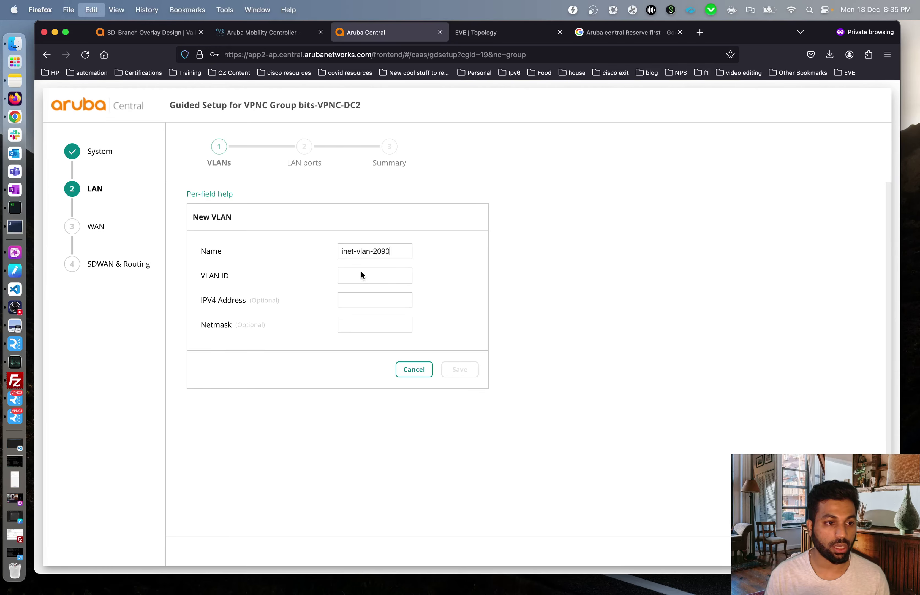
click(378, 277)
text(2090)
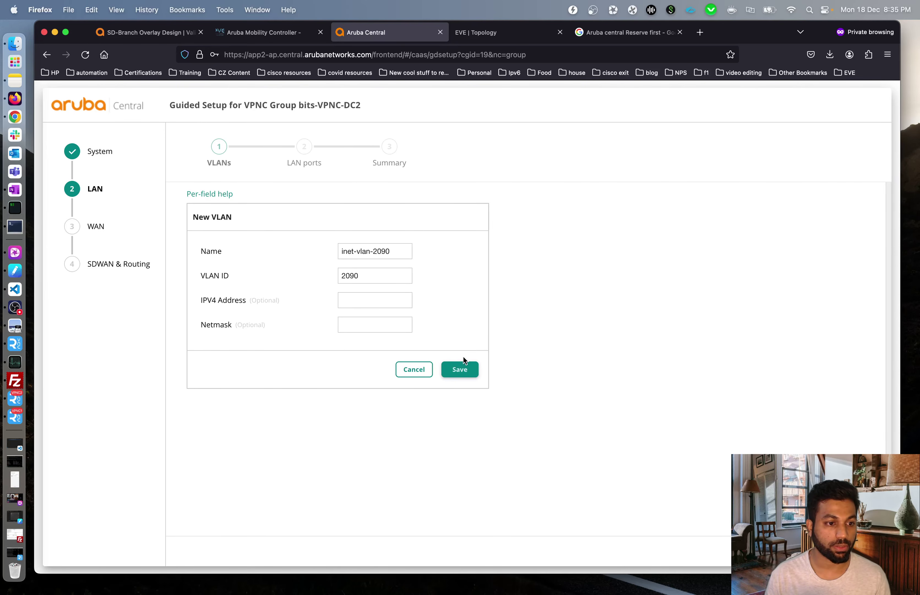
click(462, 367)
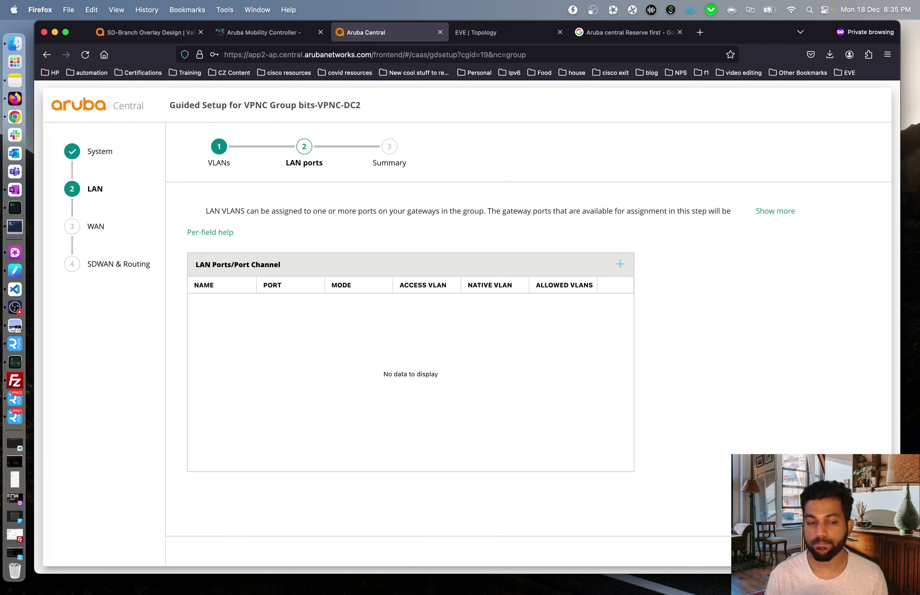
- Add LAN port corp on GE-0/0/1 in trunk mode
click(621, 266)
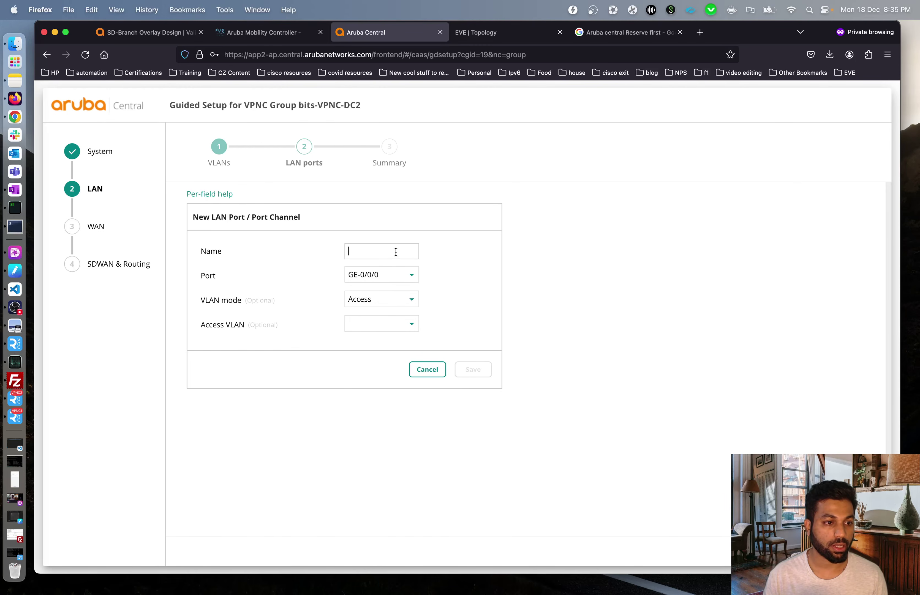
text(corp)
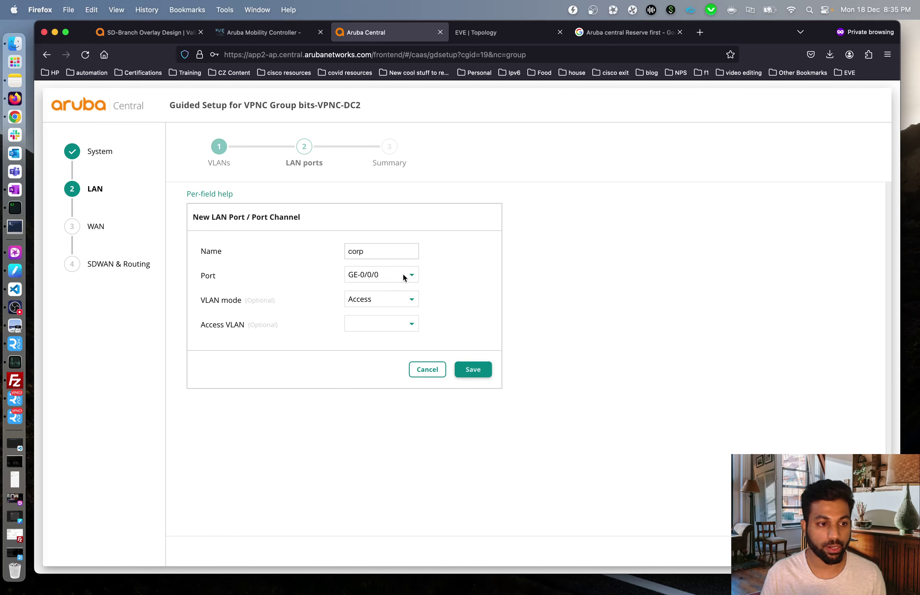
click(387, 274)
click(417, 312)
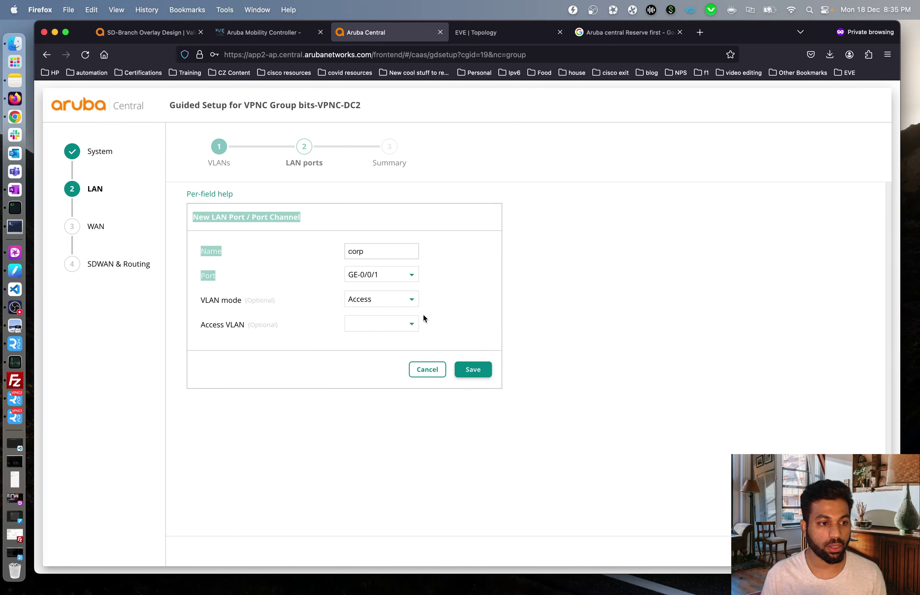
click(490, 293)
click(388, 299)
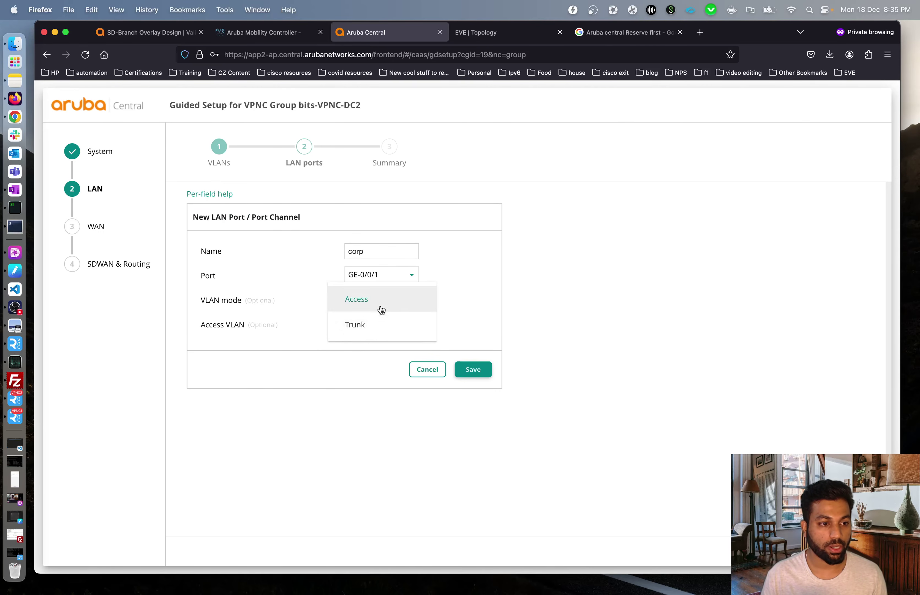
click(374, 326)
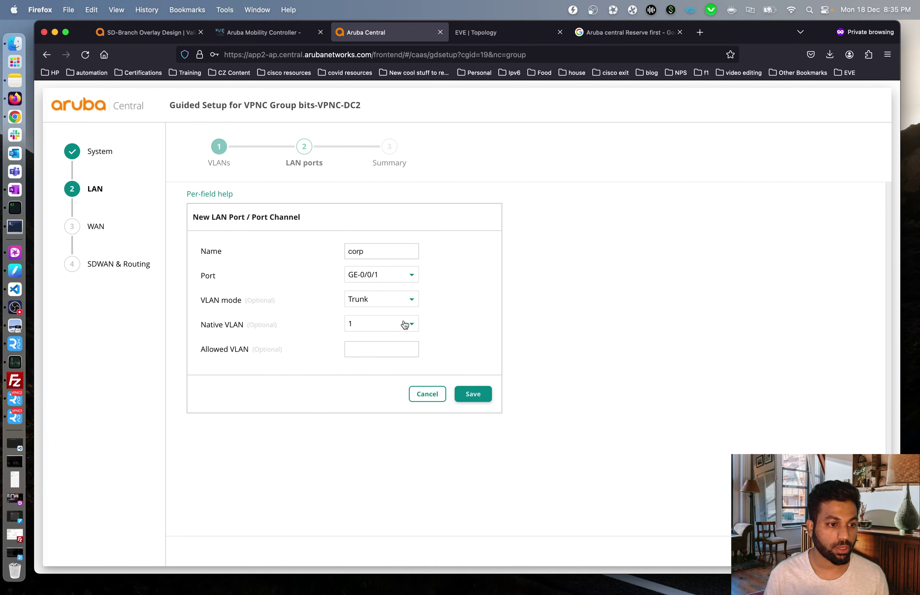
click(473, 393)
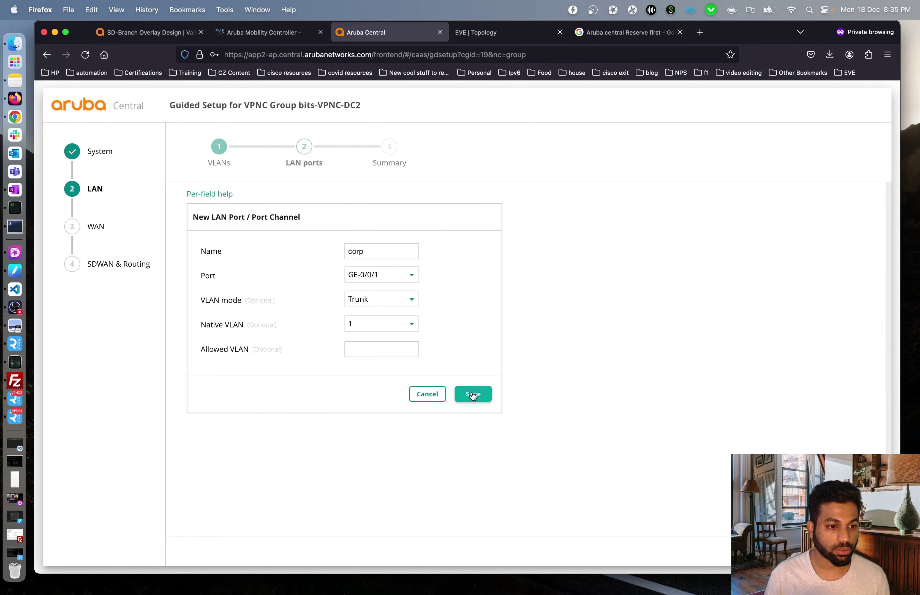
- Add LAN port mpls on GE-0/0/2 with access VLAN 3200
click(620, 264)
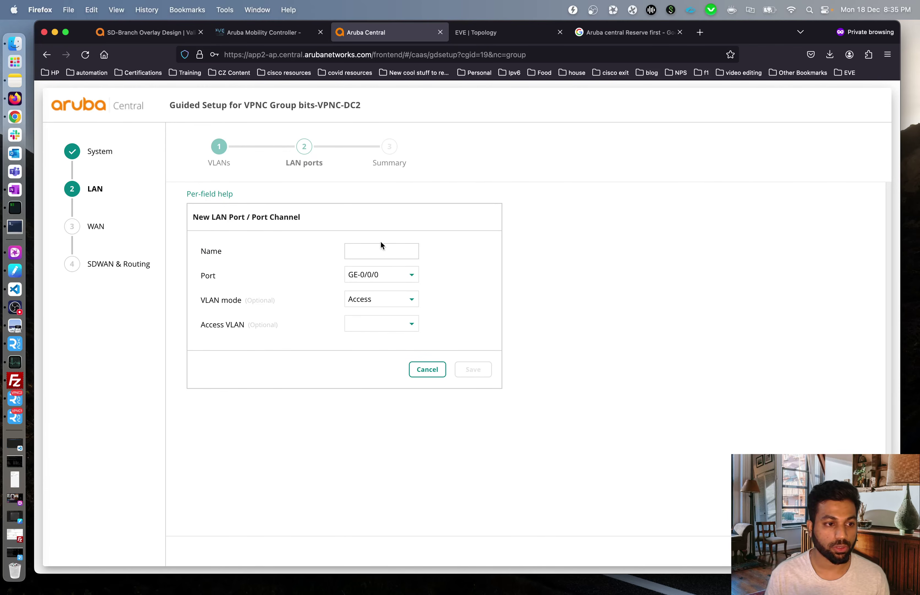
click(375, 252)
text(mpls)
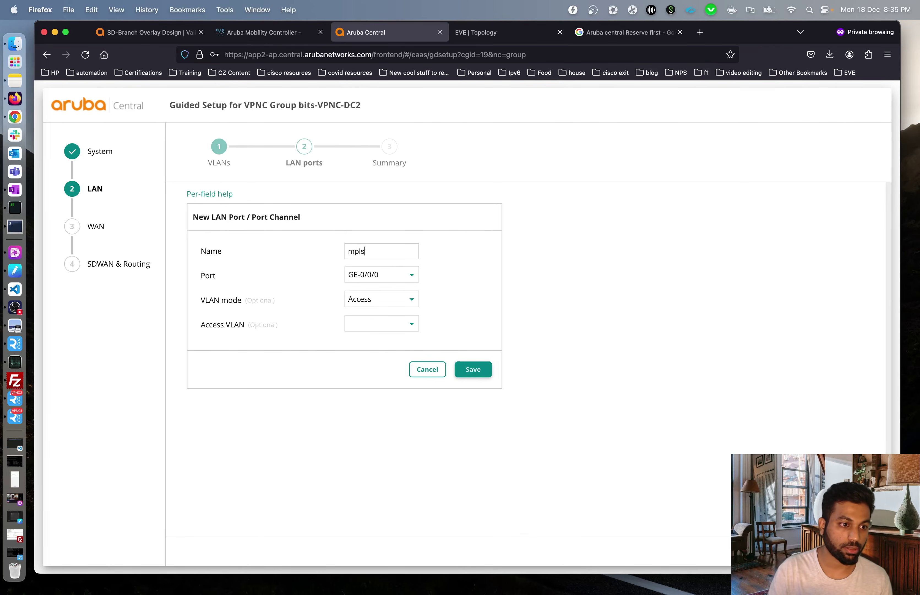
click(379, 279)
click(376, 300)
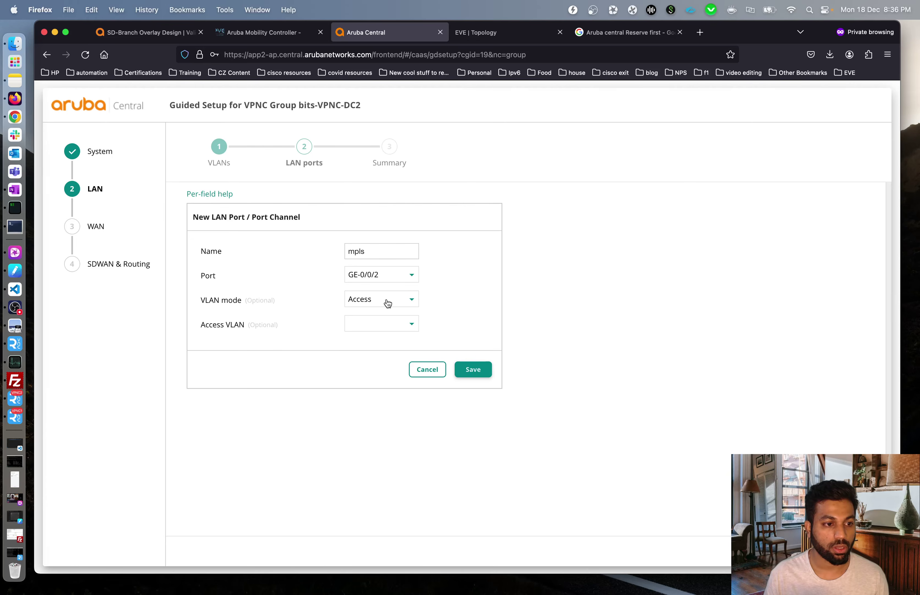
click(397, 329)
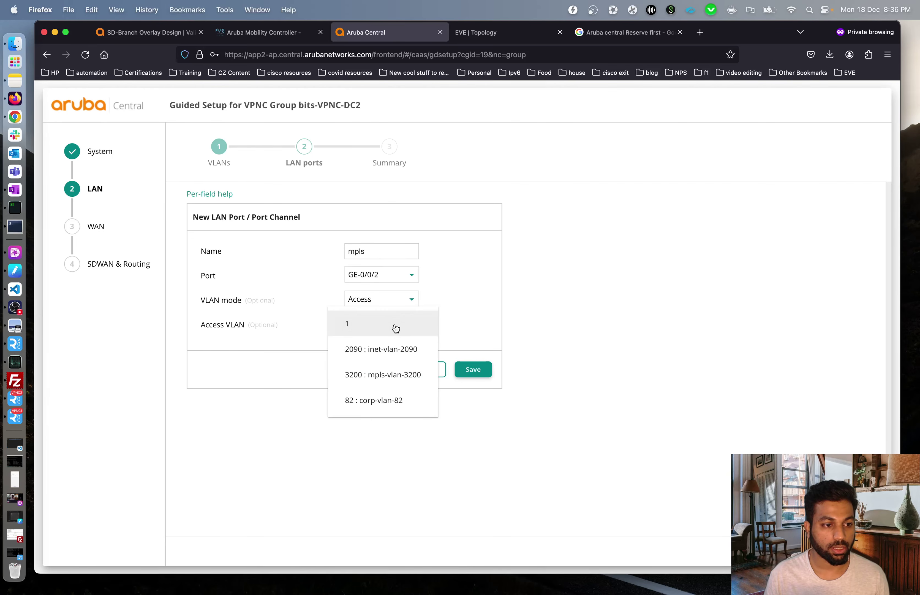
click(389, 376)
click(473, 370)
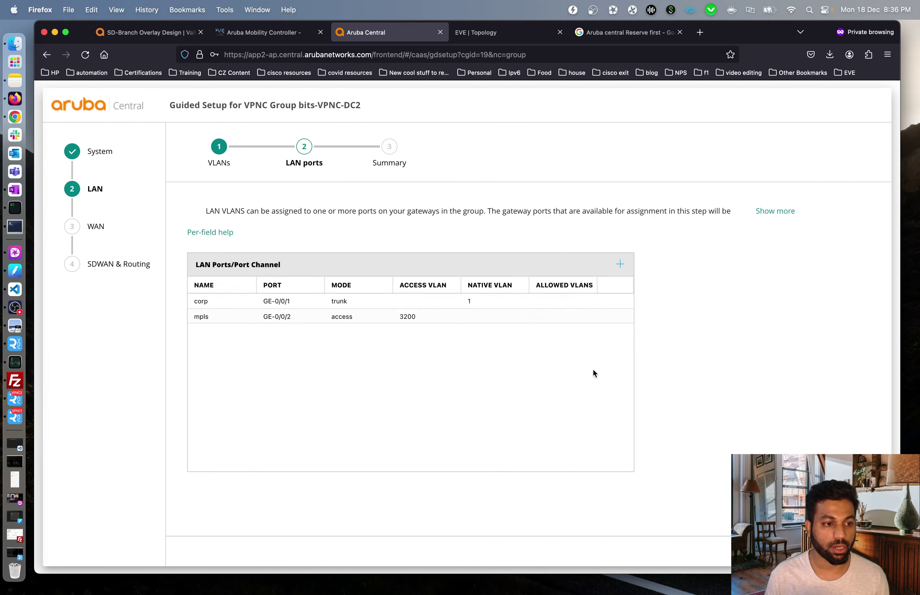
- Add LAN port inet on GE-0/0/0 with access VLAN 2090
click(617, 262)
click(373, 252)
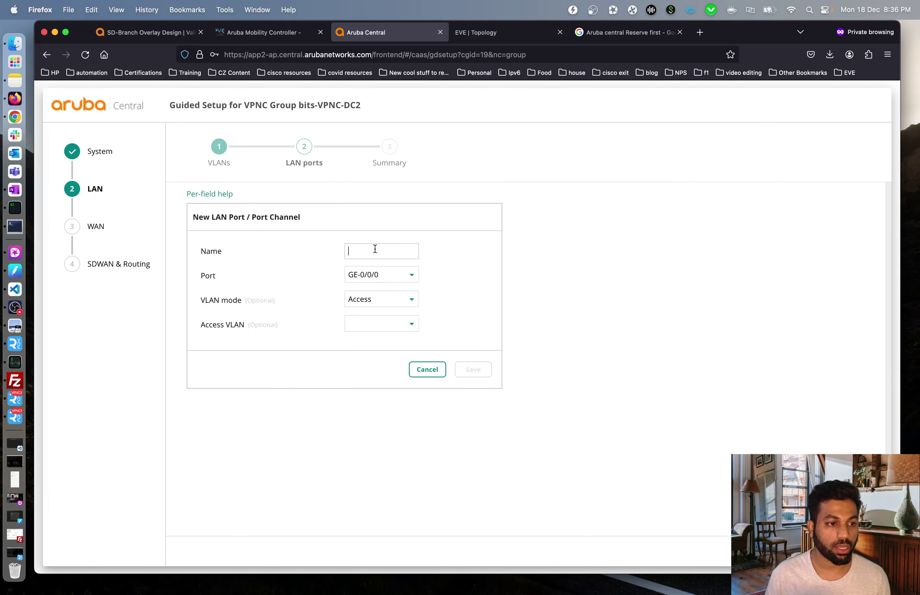
text(inet)
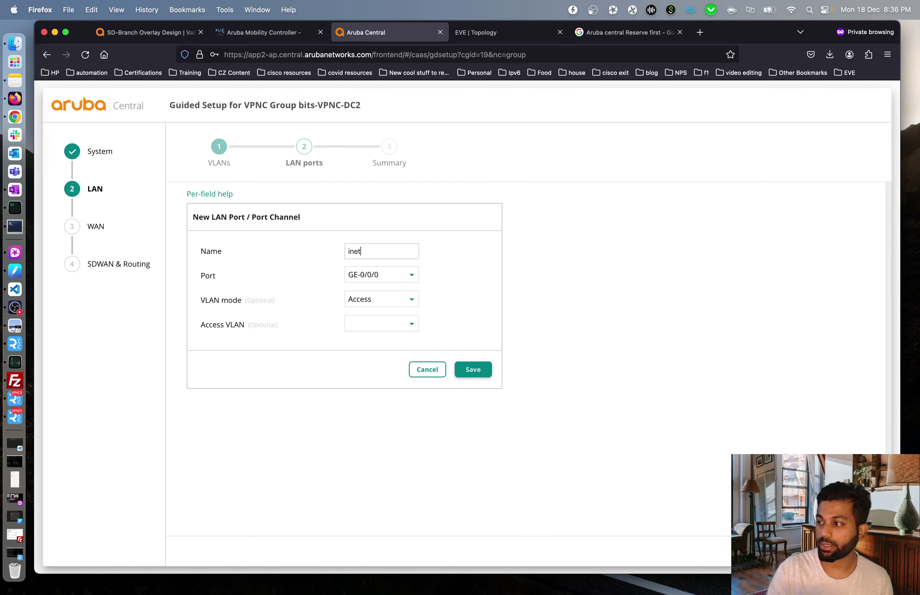
click(394, 277)
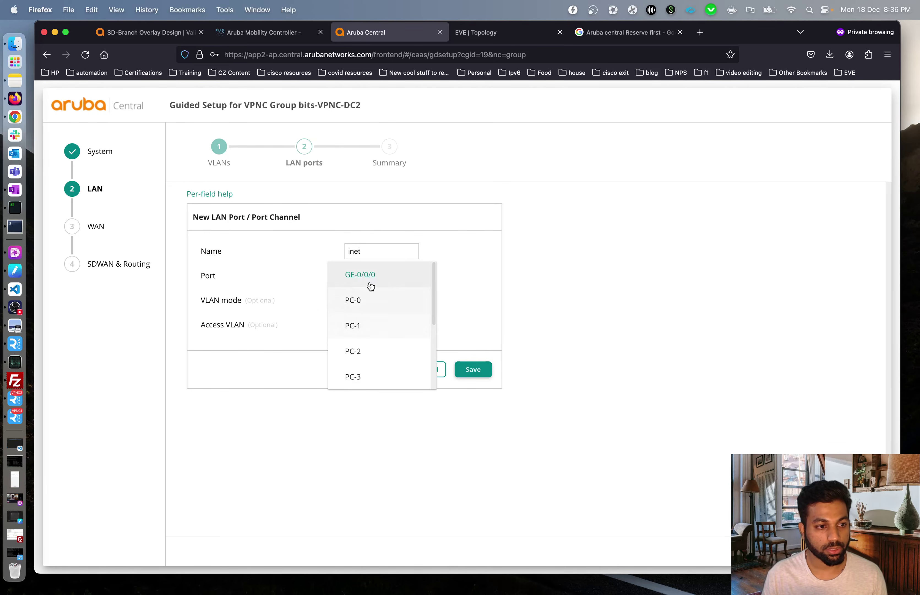
click(378, 275)
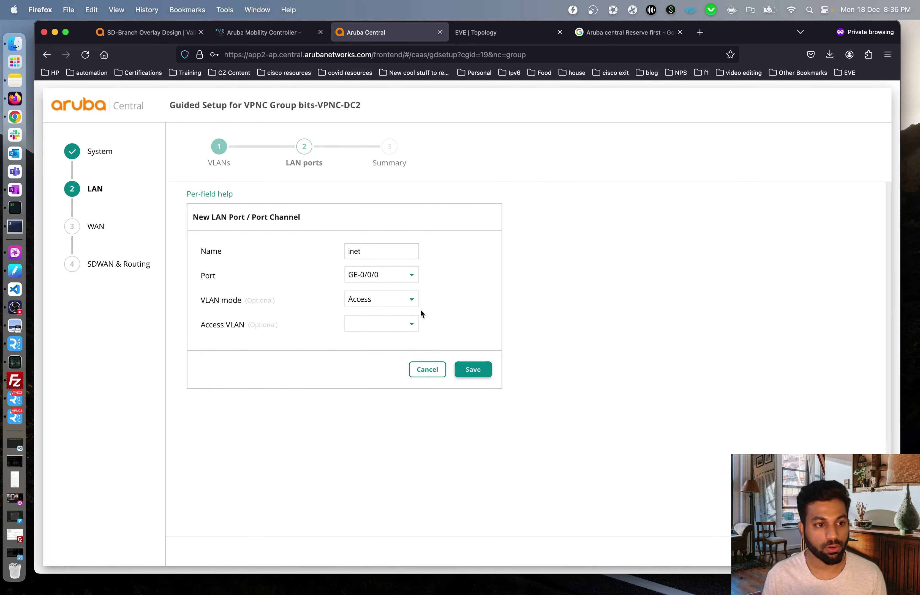
click(398, 325)
click(383, 351)
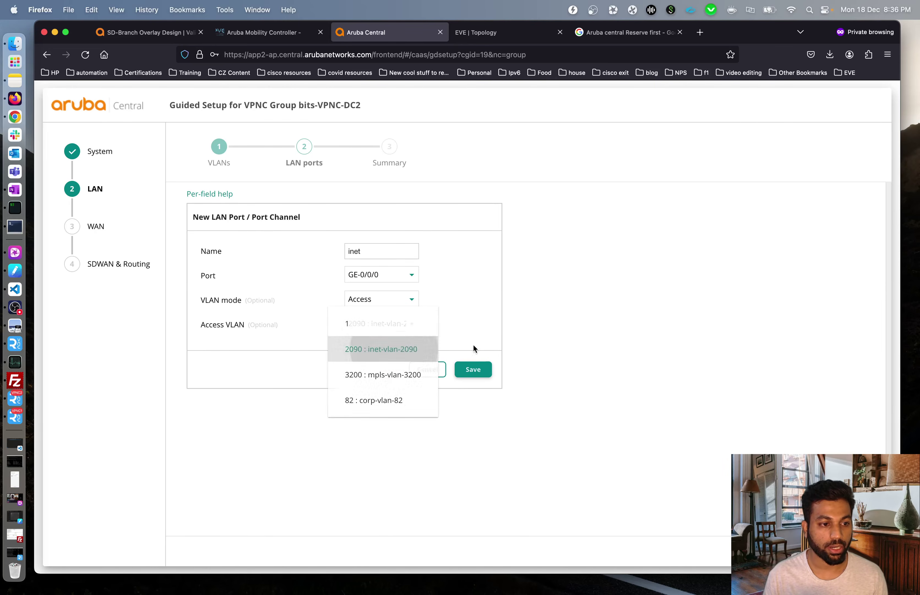
click(482, 370)
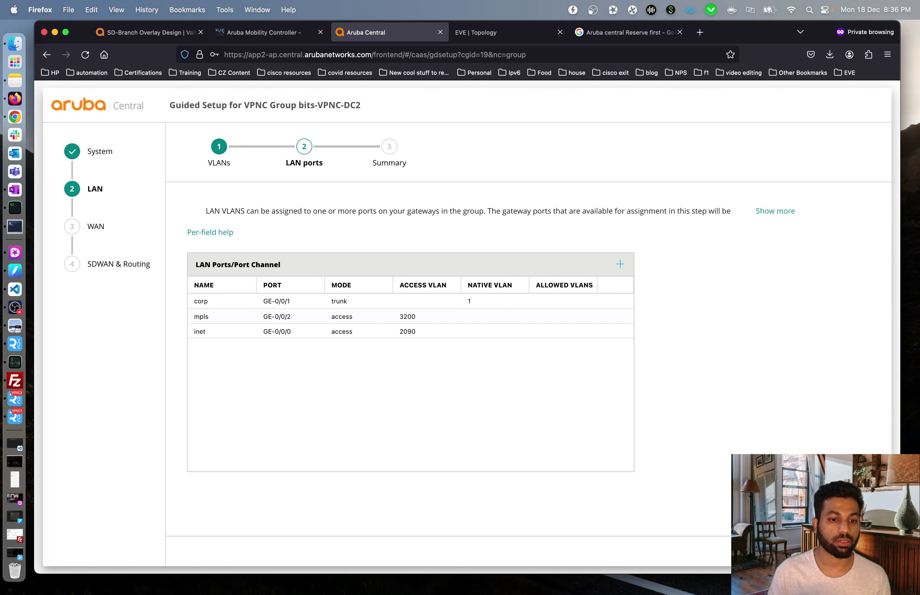
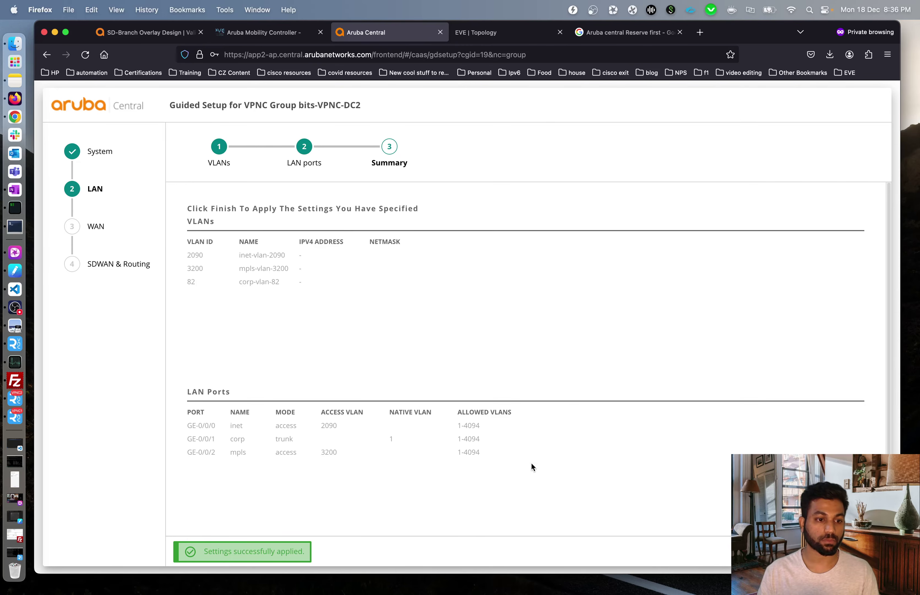
- Exit the bits-VPNC-DC2 guided setup from its Summary step, back to the group Config page
scroll(710, 431, down, 2)
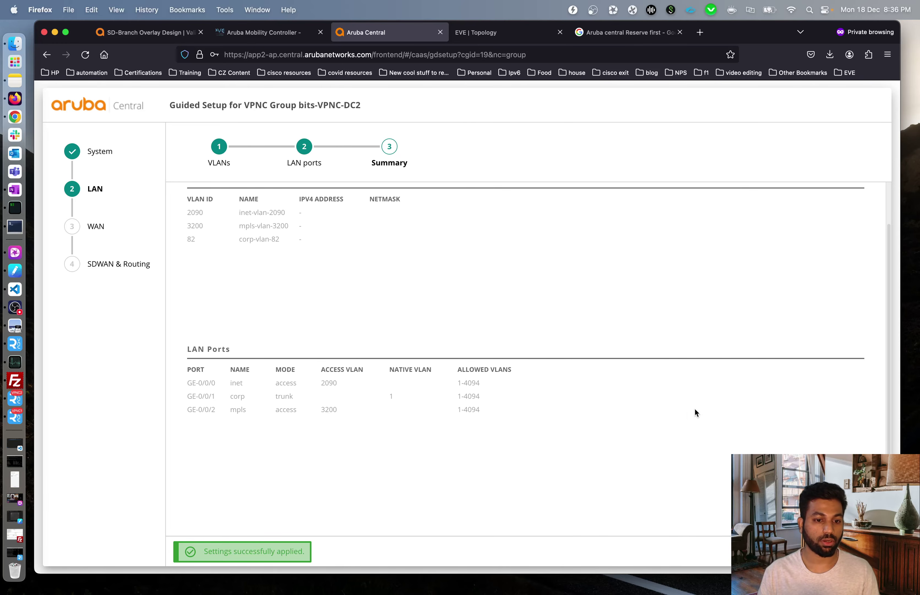
key(Escape)
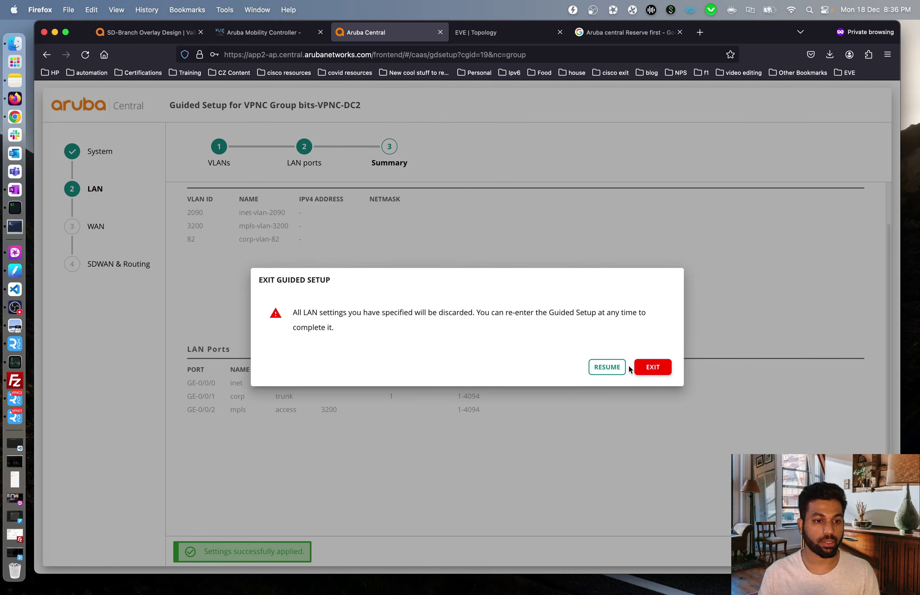
click(654, 369)
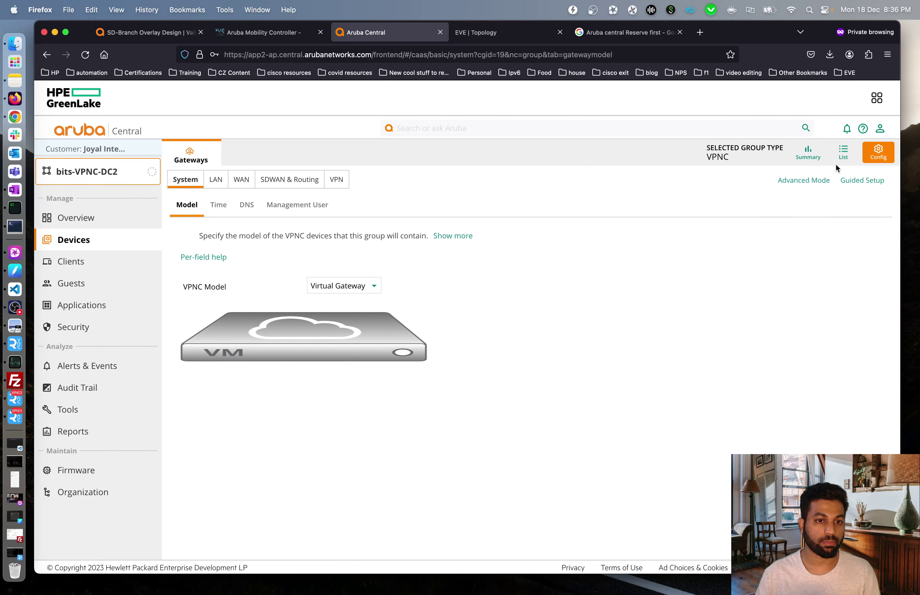
- List the group's gateways and arrange the VPNC1 and VPNC2 VNC consoles beside it
click(842, 154)
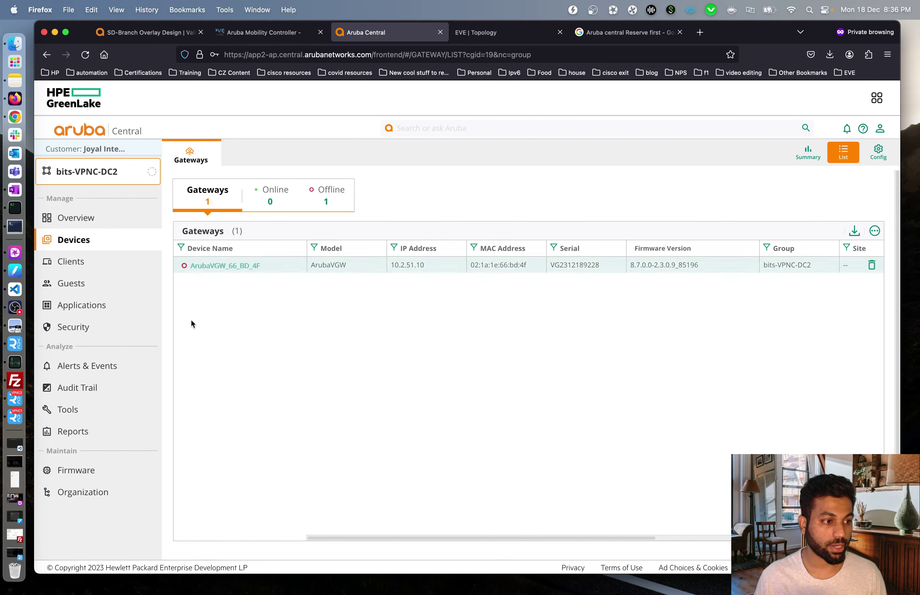
click(15, 416)
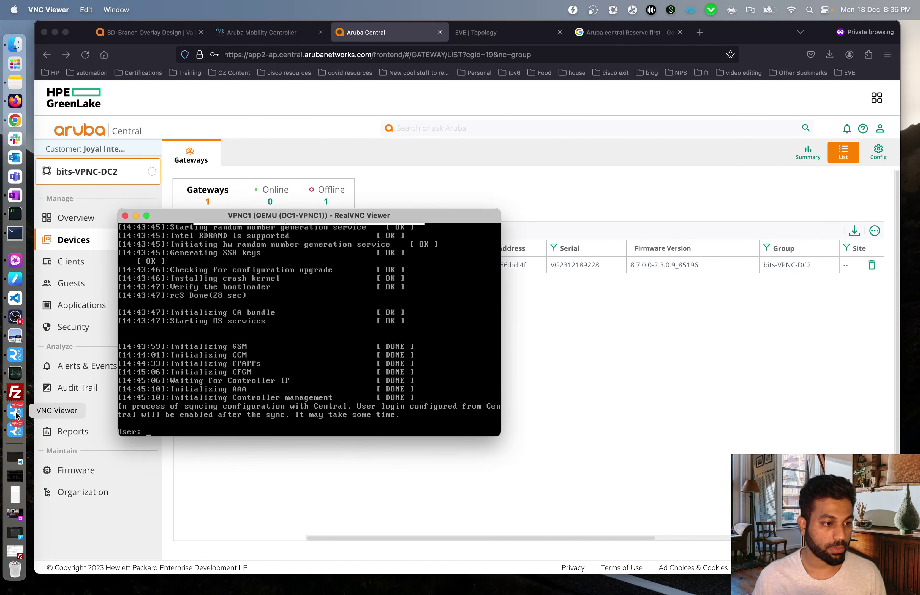
click(16, 413)
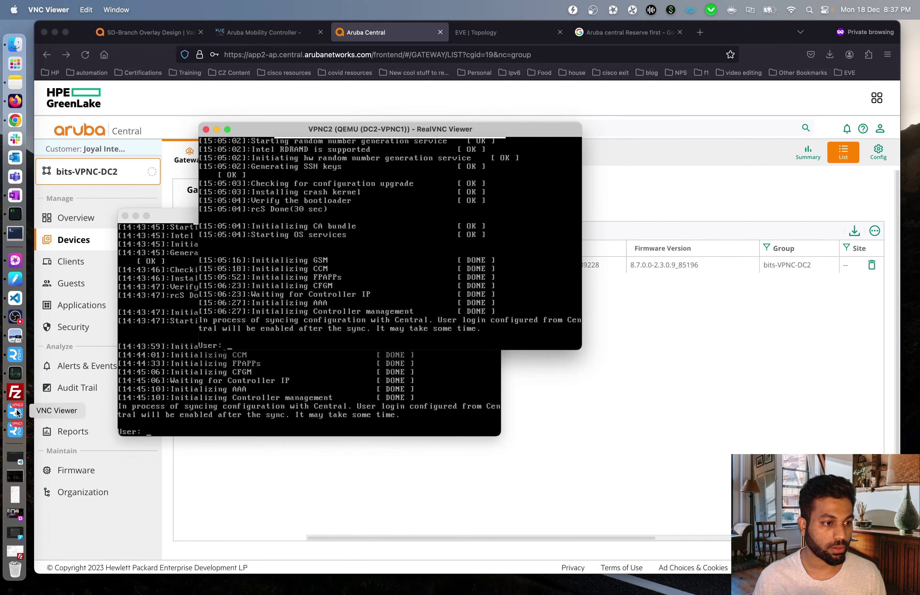
drag(300, 127, 443, 91)
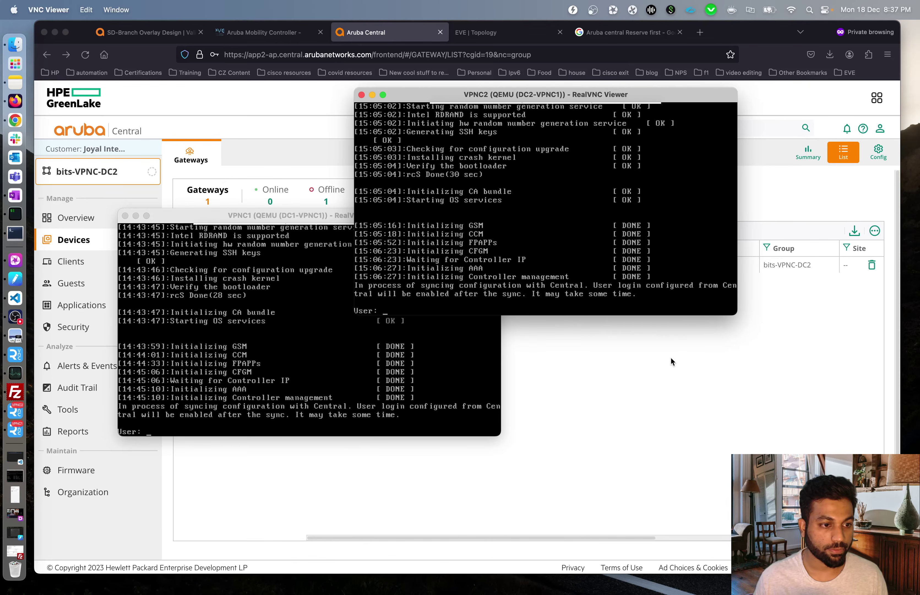
drag(186, 215, 243, 308)
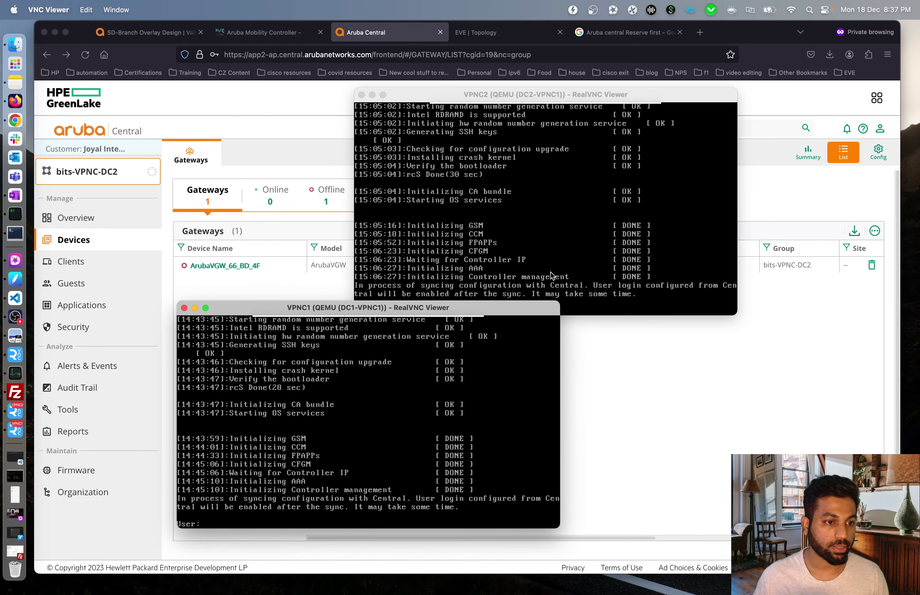
click(641, 299)
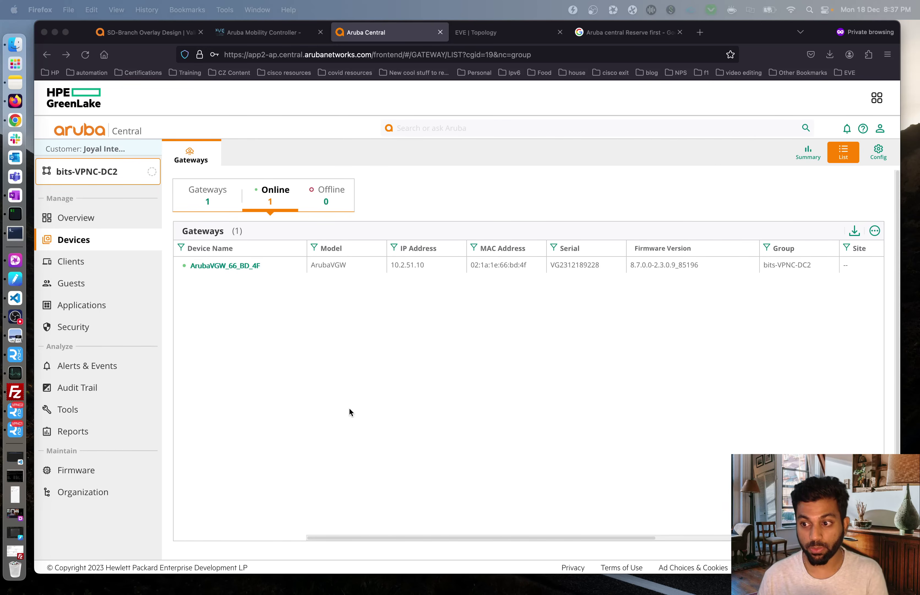
- Open gateway ArubaVGW_66_BD_4F's device configuration and exit its guided setup
click(348, 353)
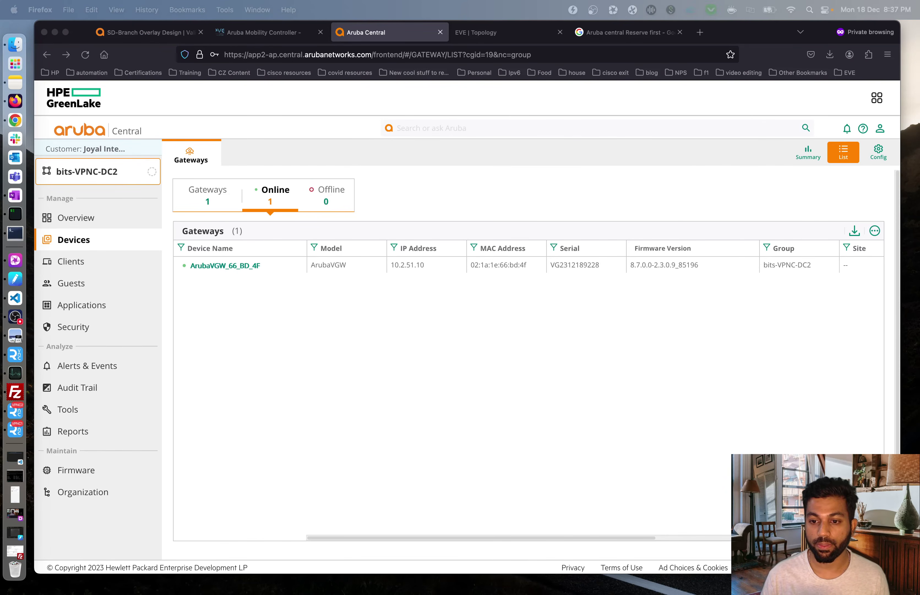
click(360, 407)
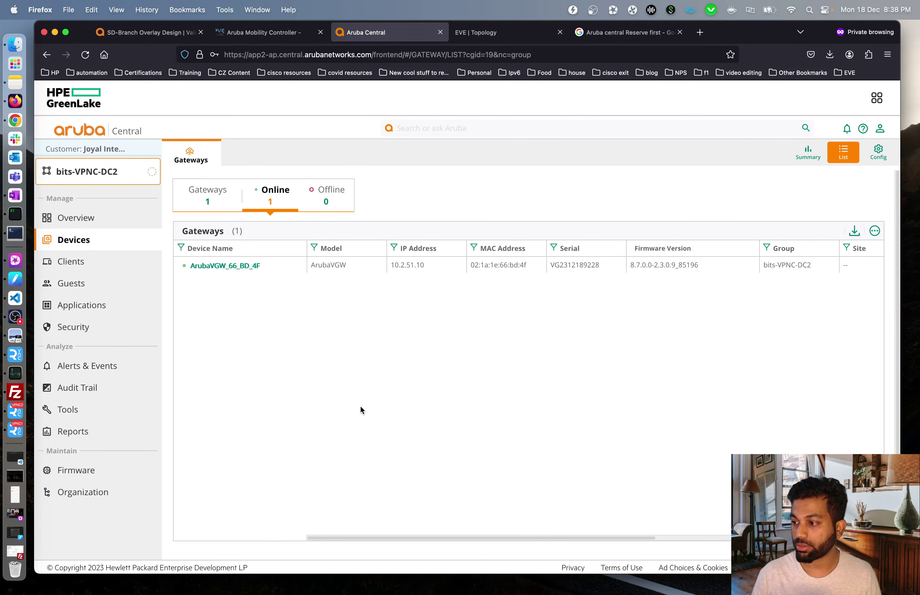
click(226, 266)
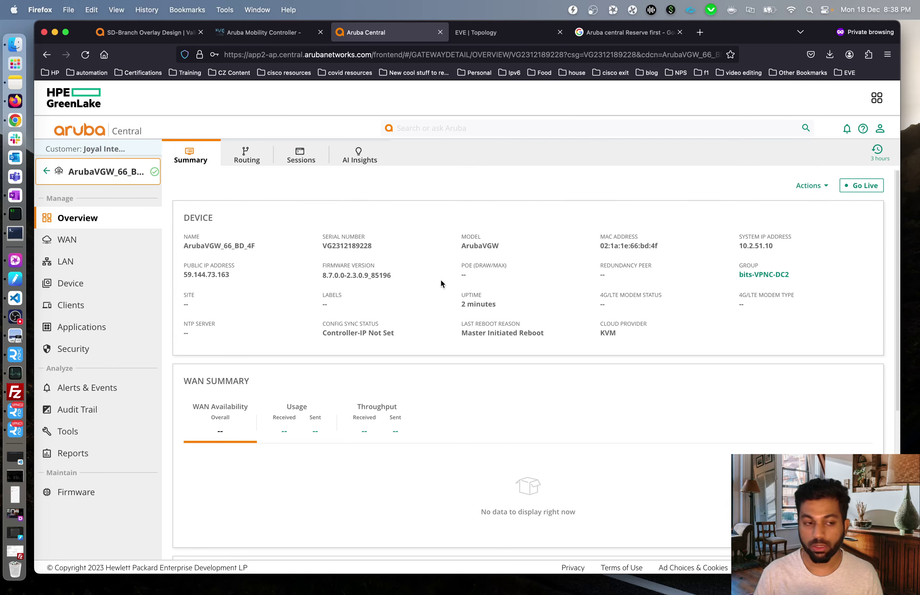
click(98, 284)
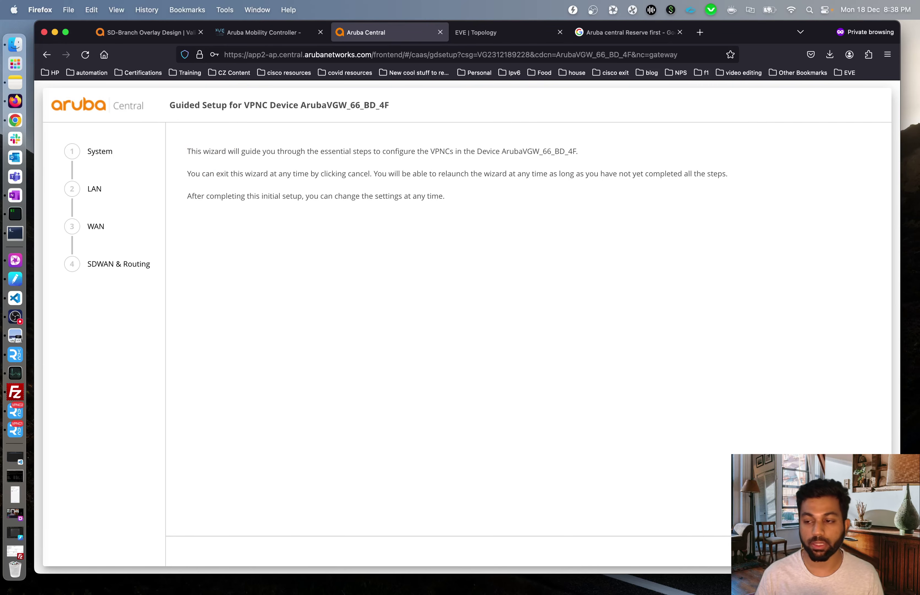
click(824, 550)
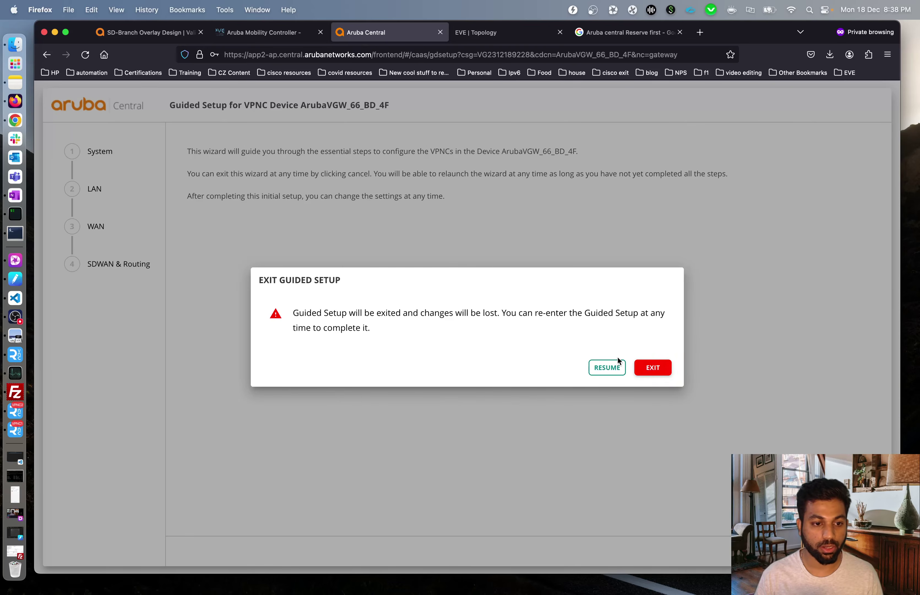
click(653, 367)
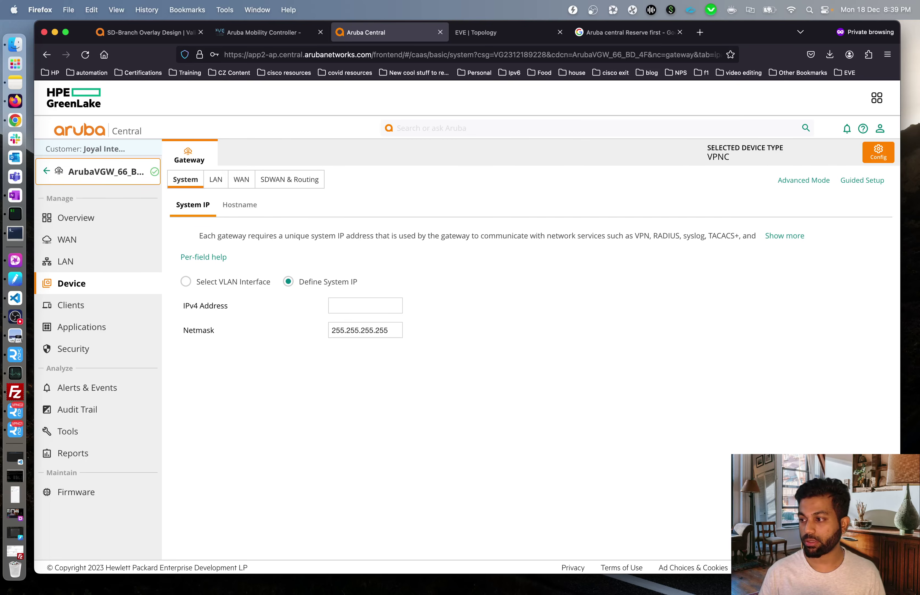
- In Advanced Mode, set the loopback interface IPv4 address to 1.2.80.102
click(803, 180)
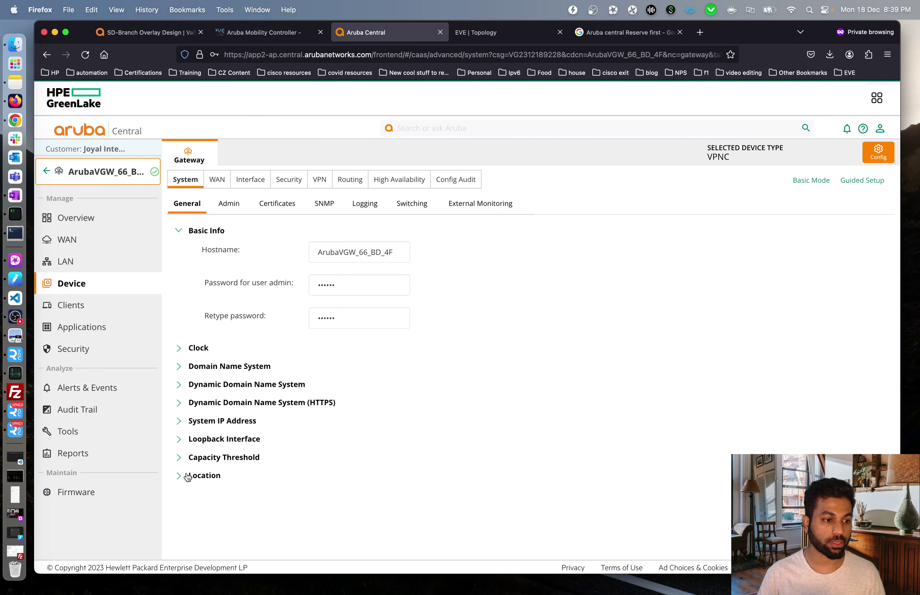
click(181, 439)
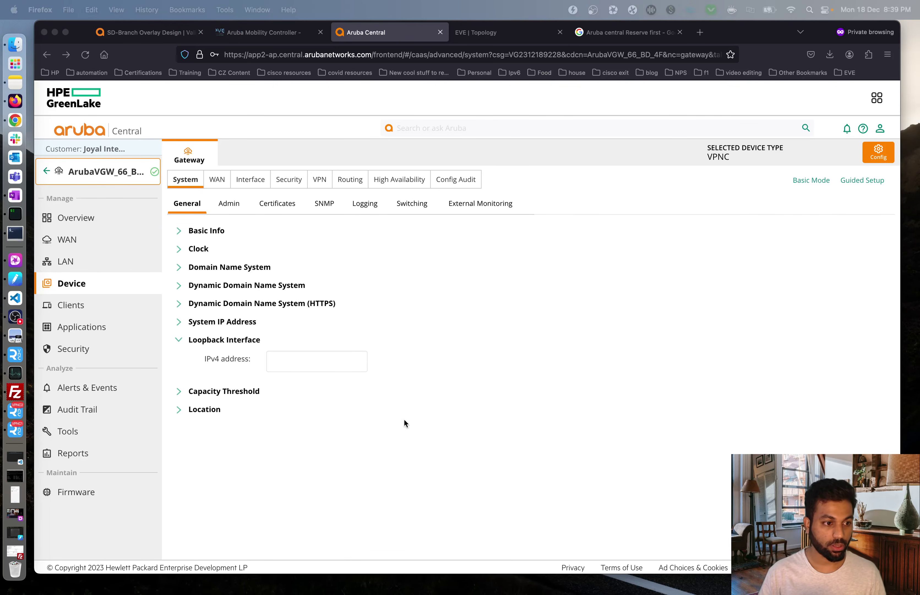
click(318, 362)
text(1.2.80.102)
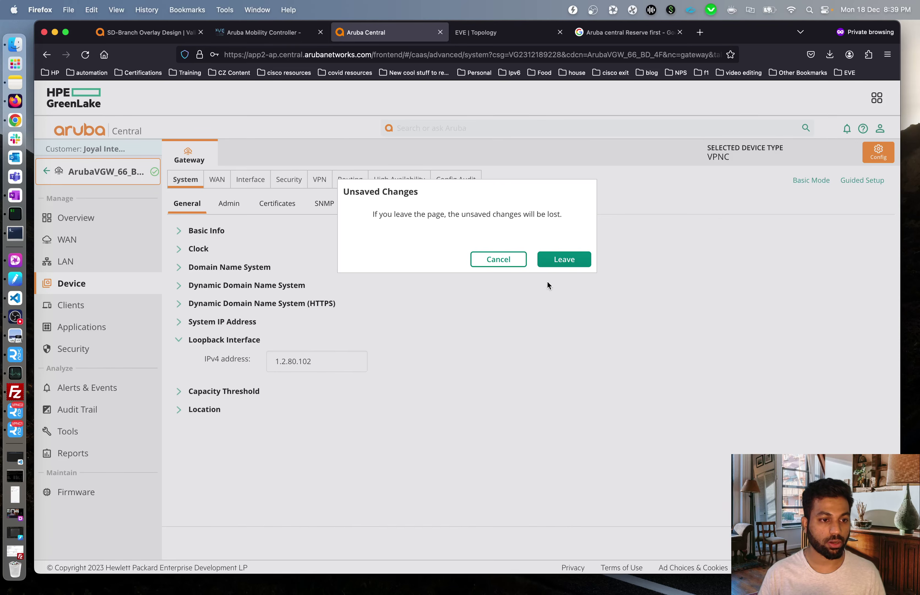
click(509, 264)
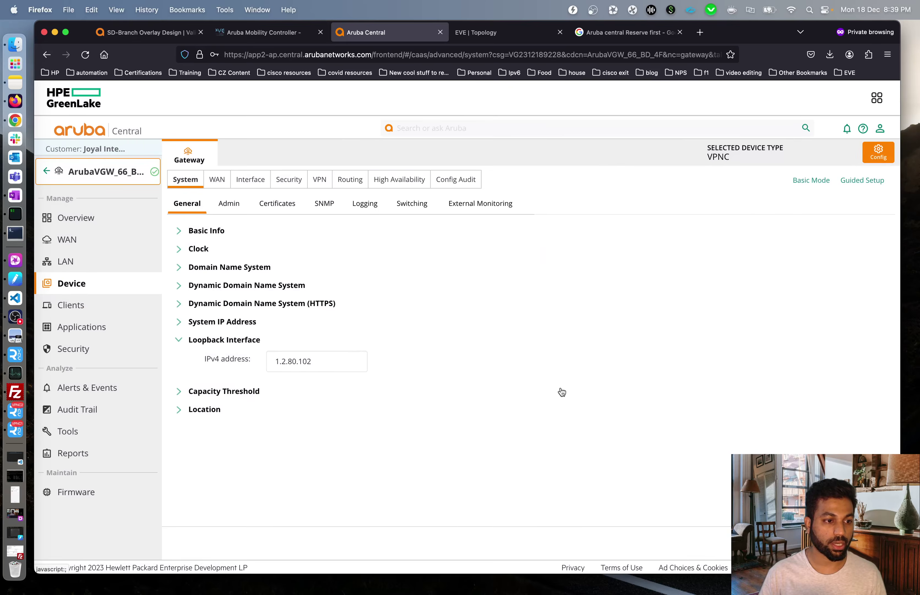
click(561, 391)
click(507, 263)
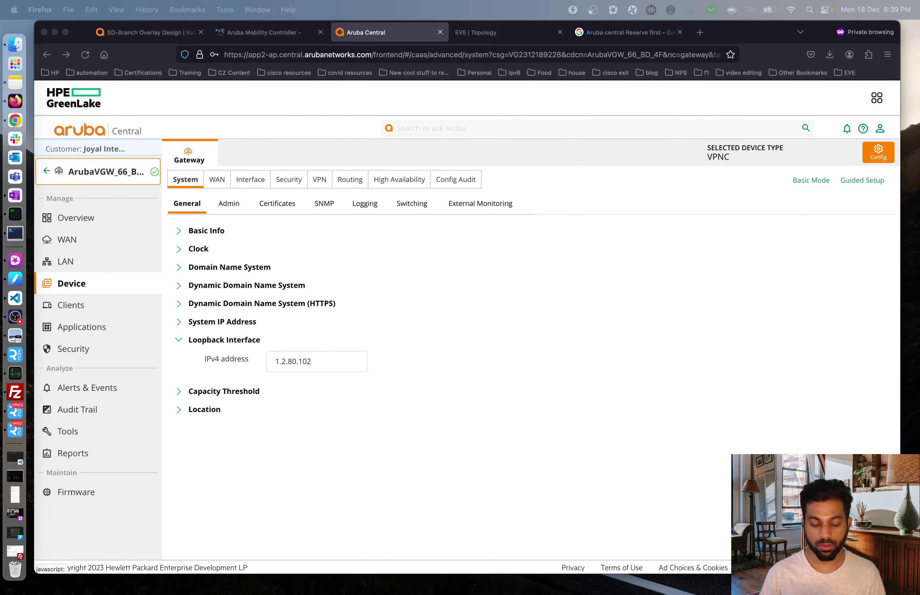
- Change the gateway hostname to VPNC2-DC2 under Basic Info
click(528, 332)
click(198, 232)
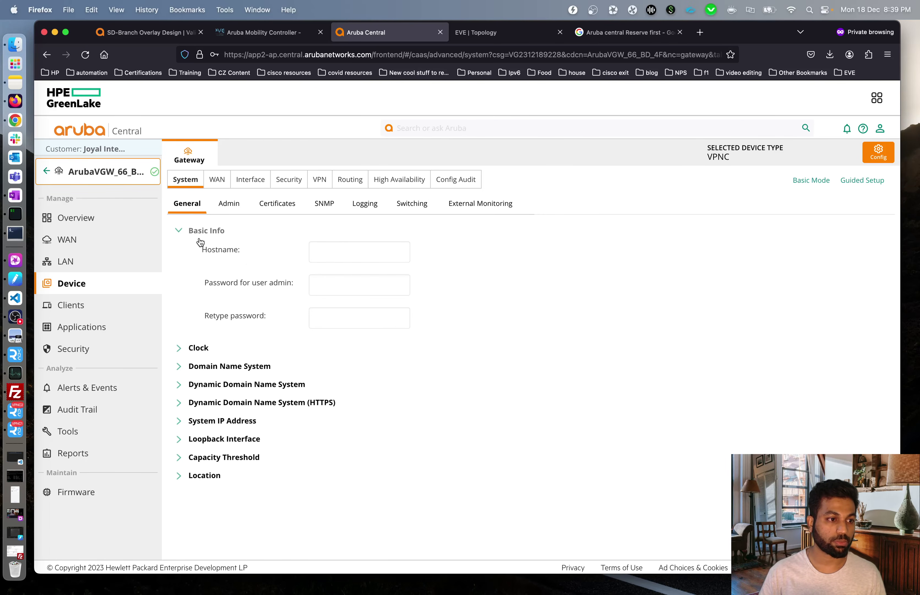
click(335, 253)
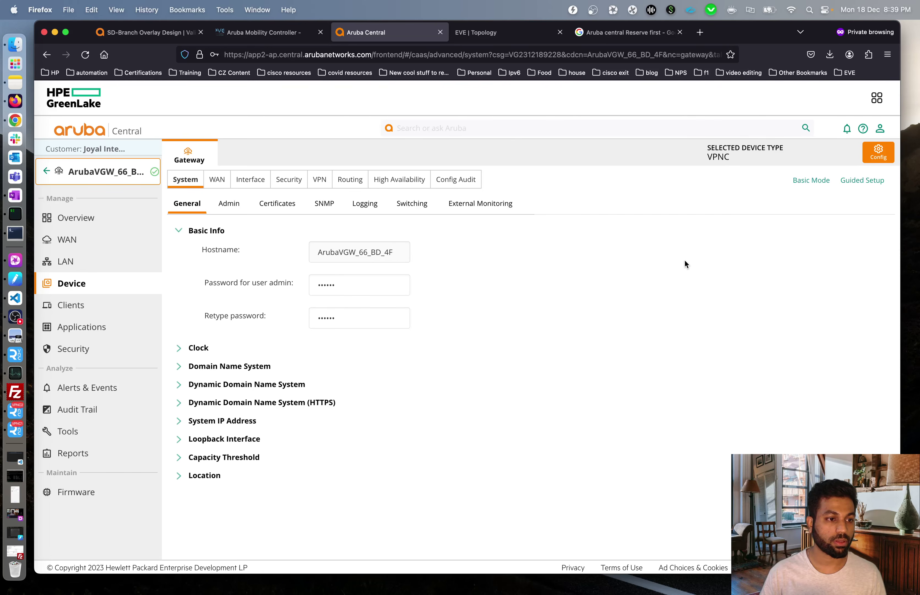
drag(400, 252, 245, 251)
text(VPNC2-DC2)
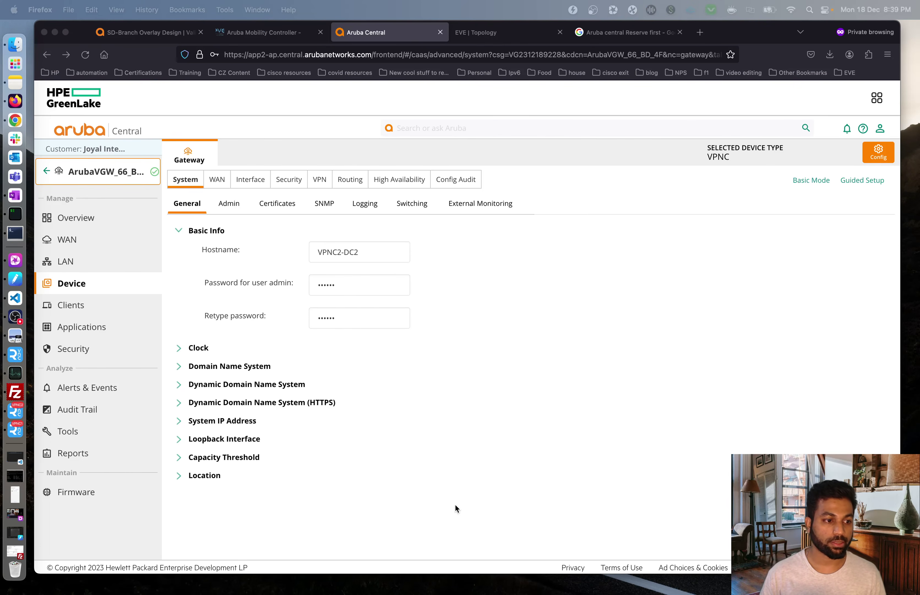
- Set the system IP to Loopback 1.2.80.102 and save, accepting the reboot
click(180, 424)
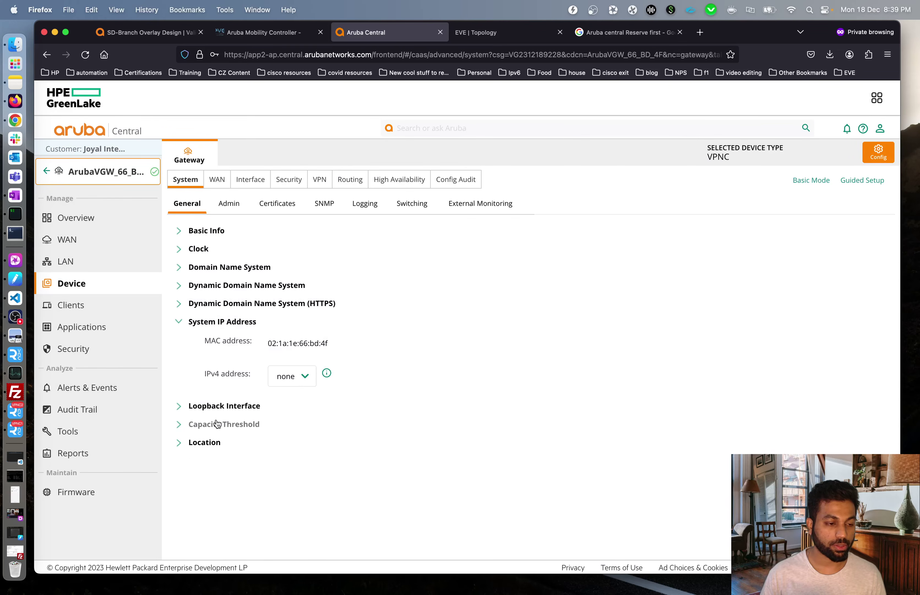
click(295, 381)
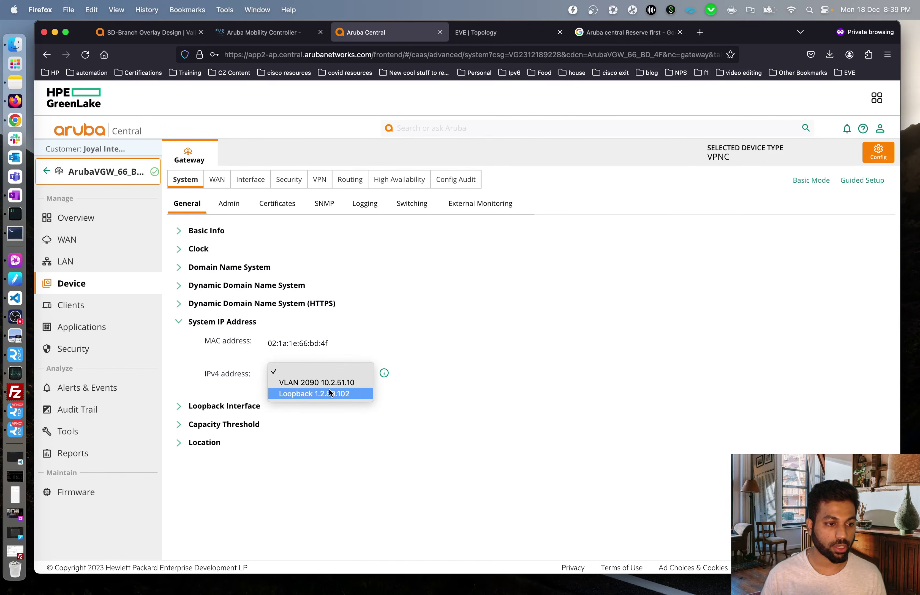
click(359, 394)
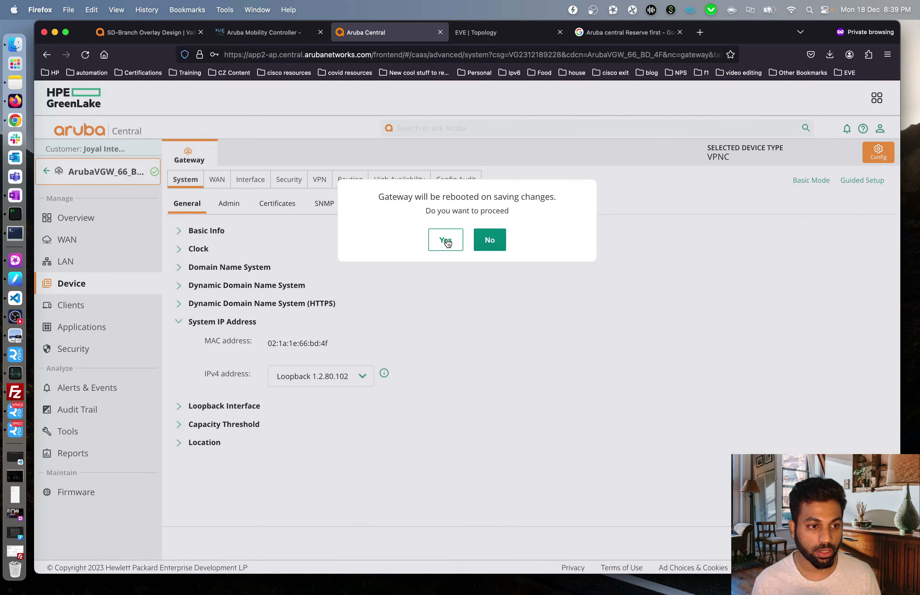
click(445, 240)
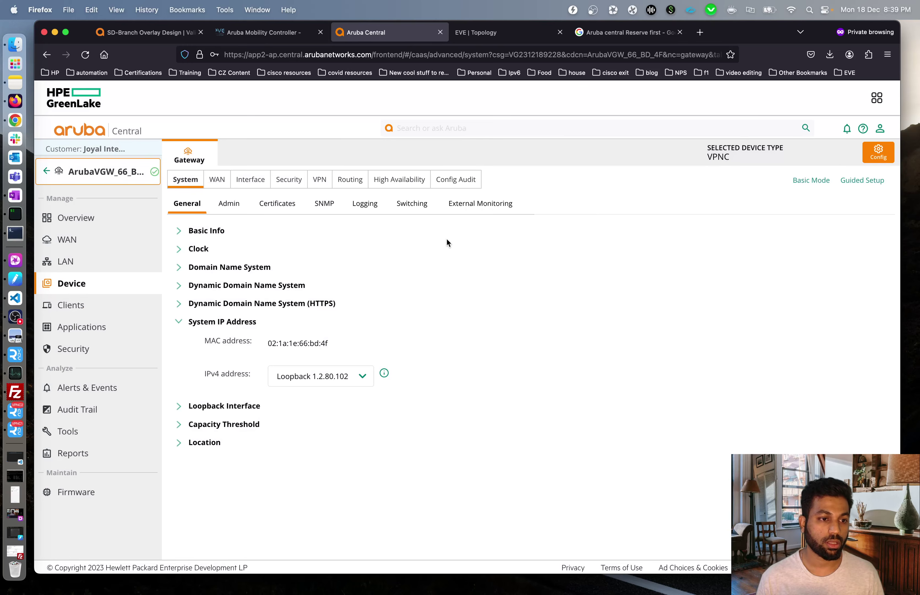
click(13, 432)
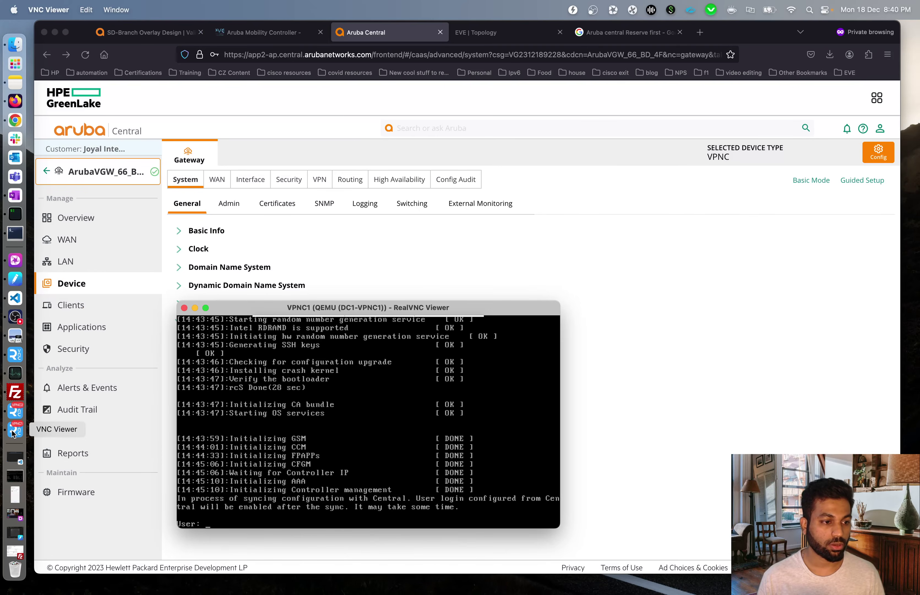
click(15, 410)
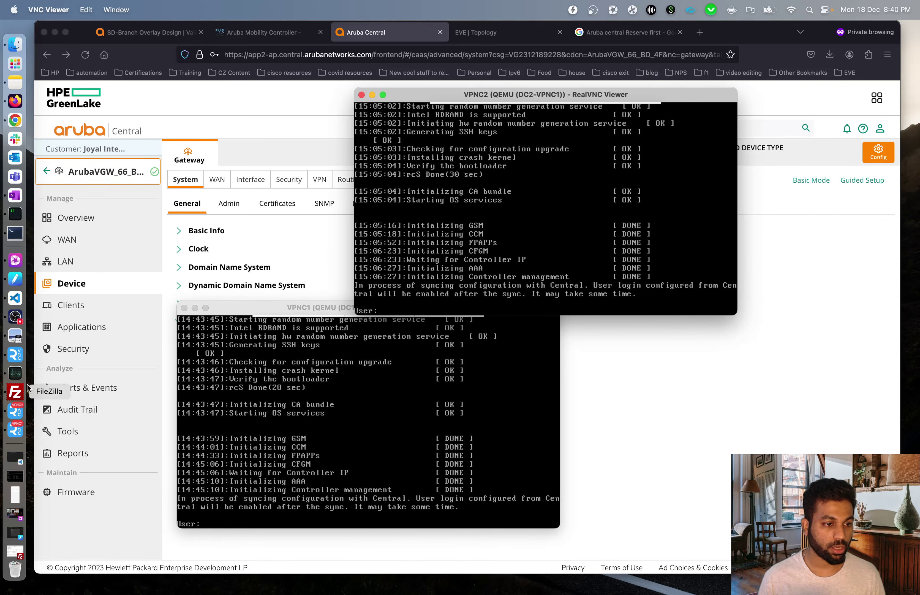
click(195, 308)
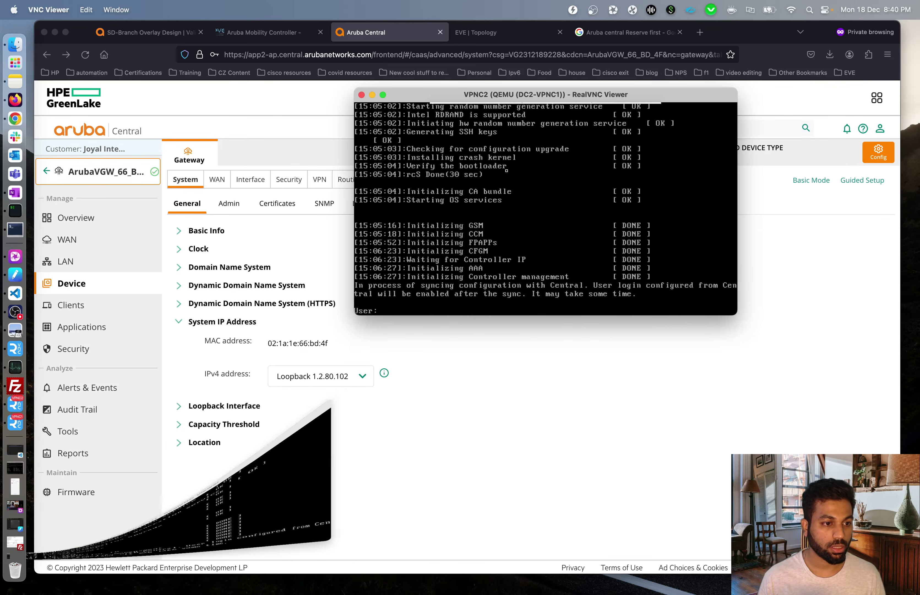
click(372, 94)
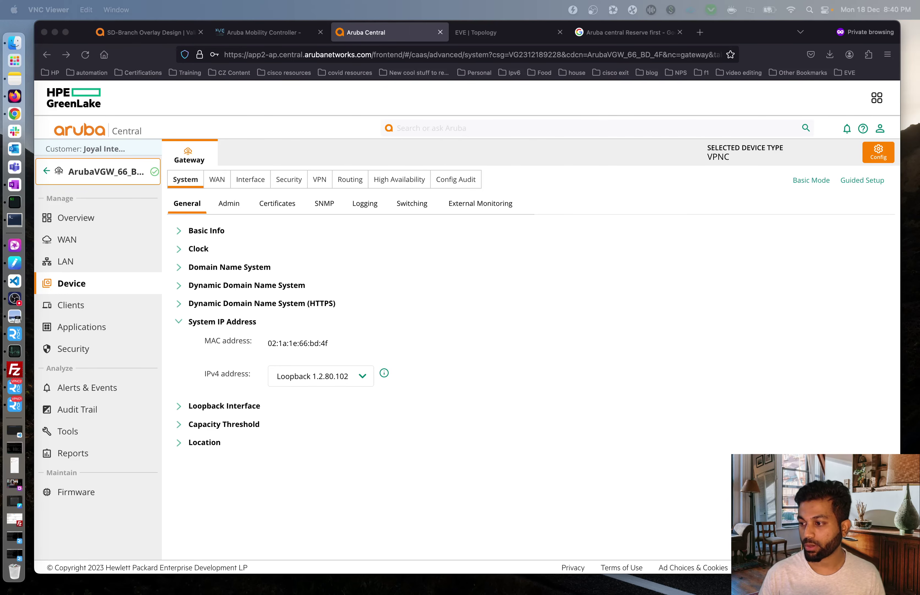
- In Basic Mode LAN VLANs, give VLAN 82 address 10.2.80.2 with netmask 255.255.255.0
click(594, 348)
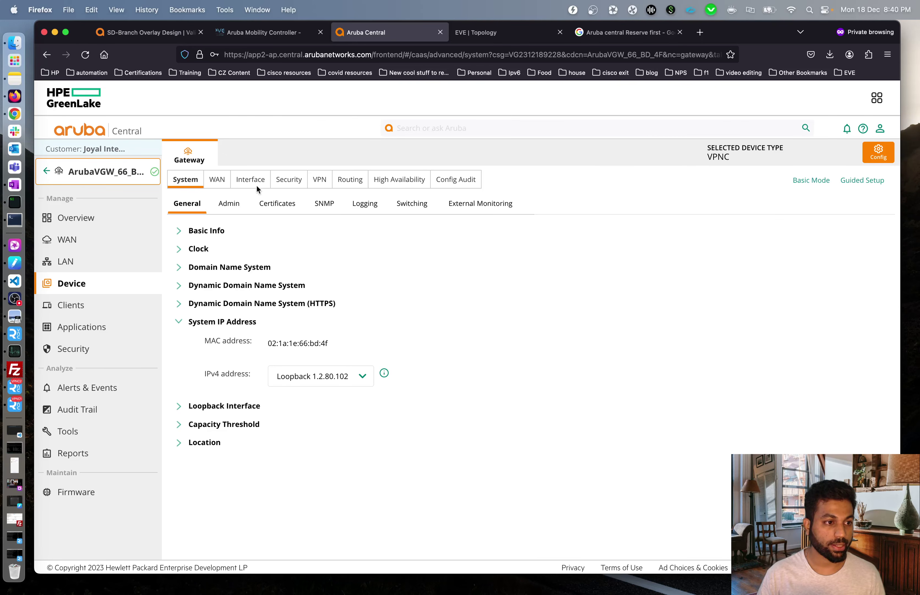
click(816, 181)
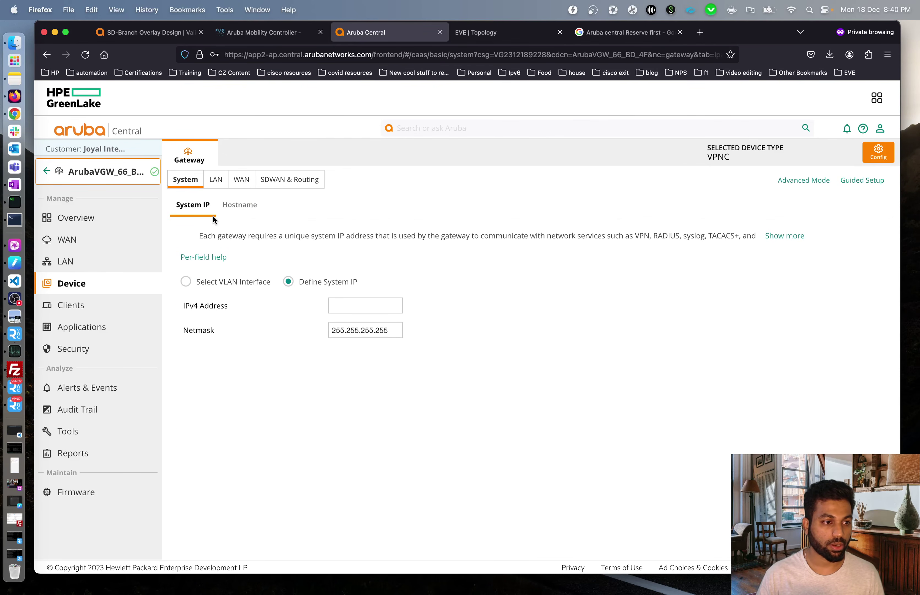
click(215, 180)
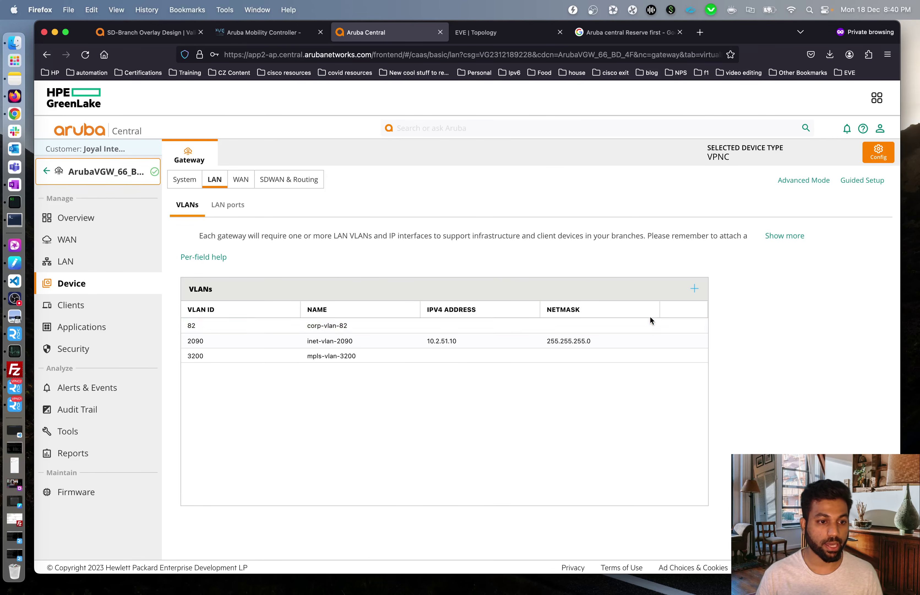
click(690, 328)
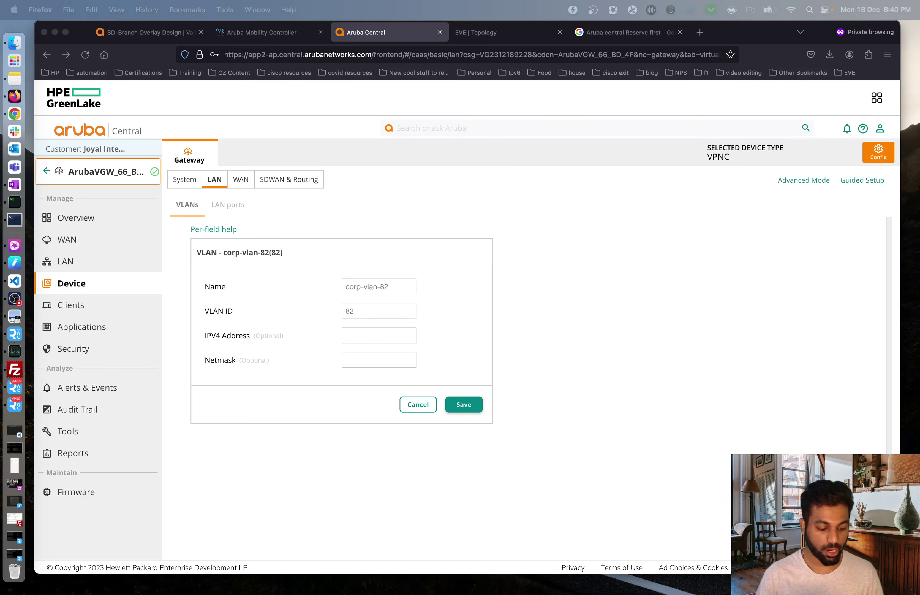
click(383, 336)
text(10.2.80.2)
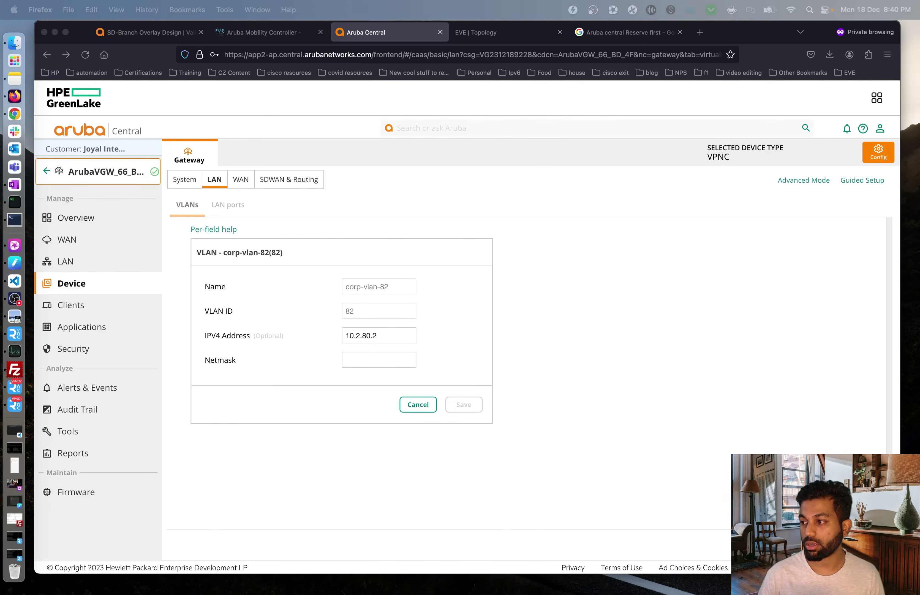
click(366, 364)
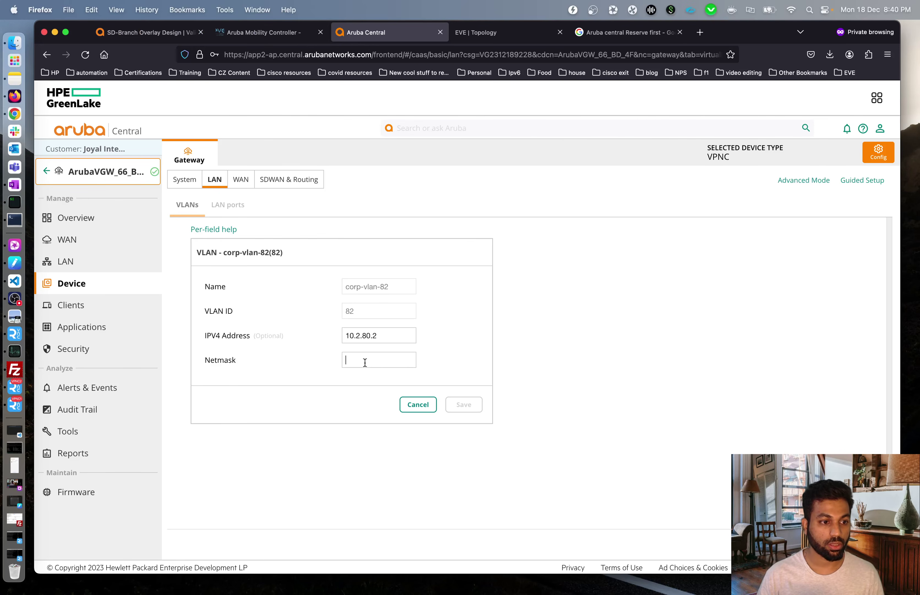
text(255.255.255.0)
click(474, 404)
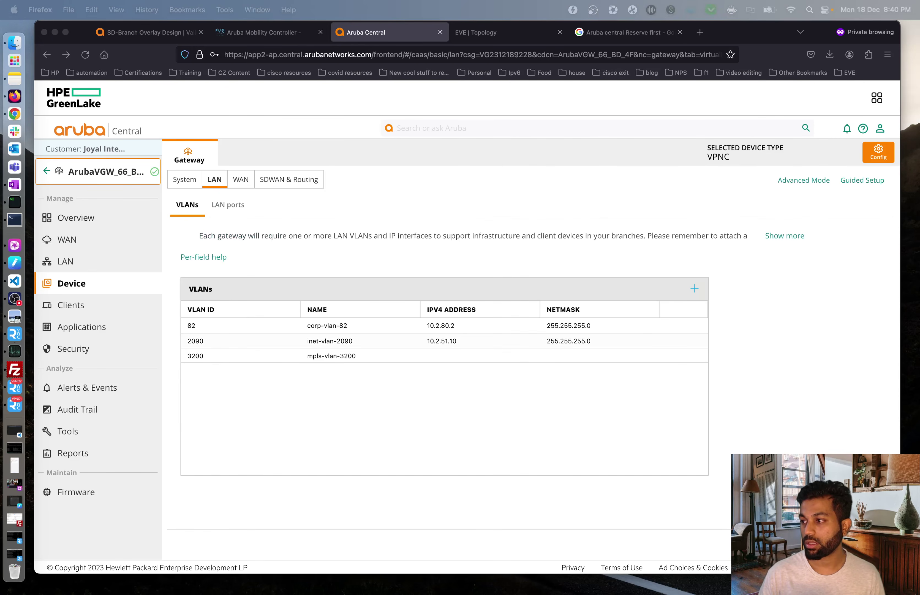
- Give VLAN 3200 address 10.2.31.2 with netmask 255.255.255.0 and save
click(390, 385)
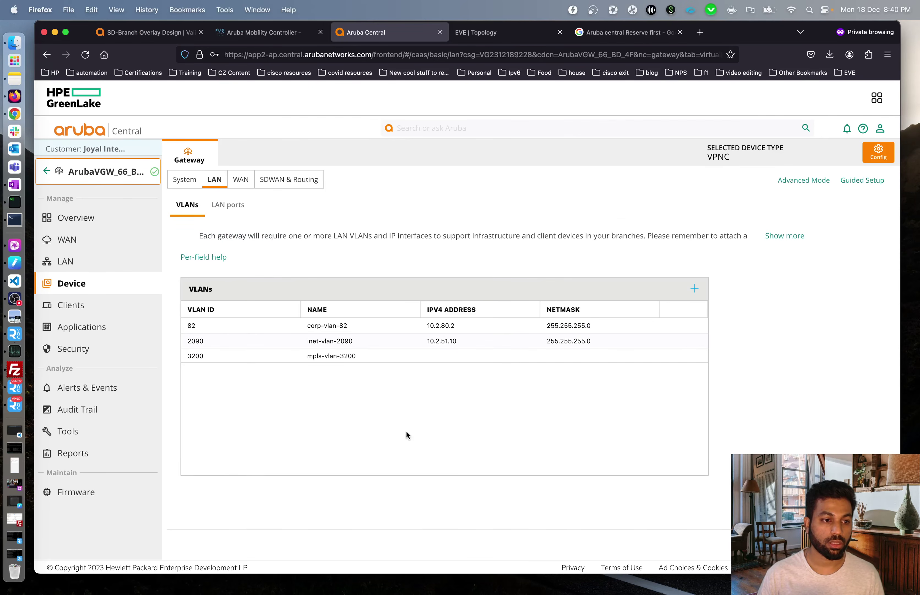
mouse_move(460, 356)
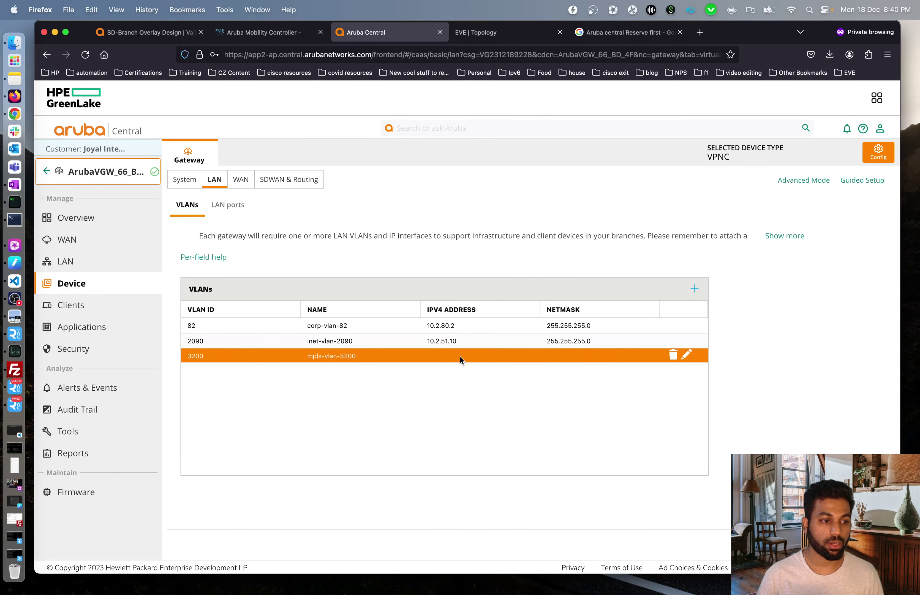
click(686, 355)
click(371, 332)
text(10.2.31.2)
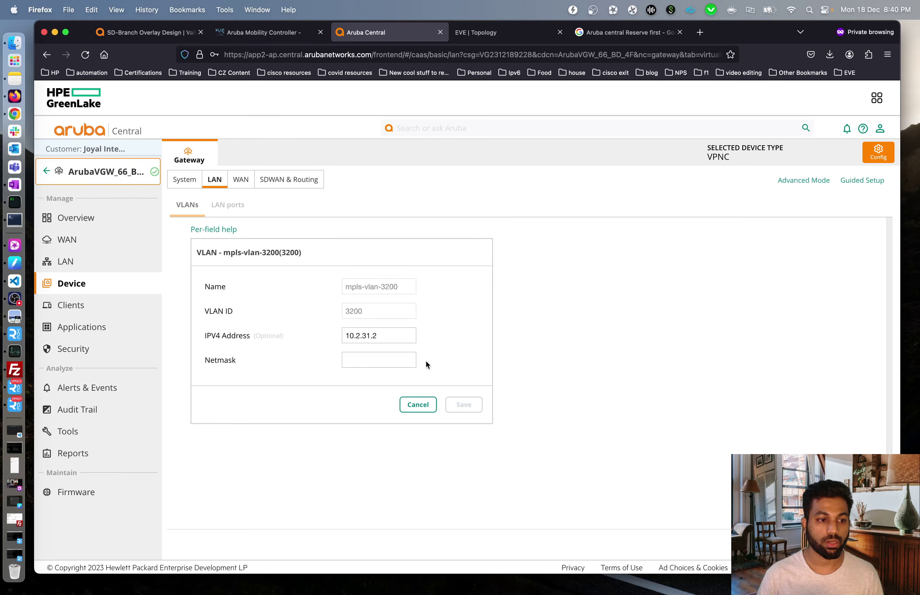
key(super+Tab)
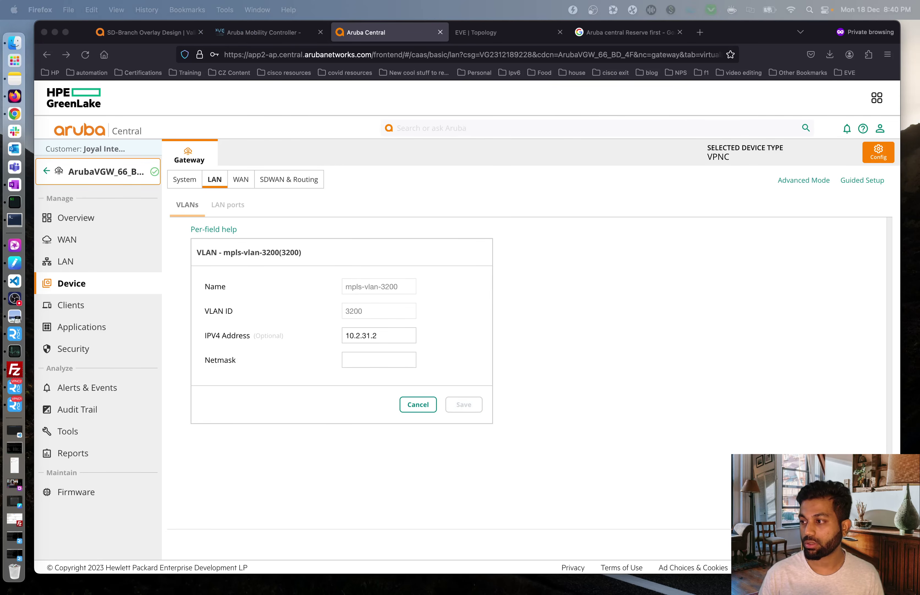
click(377, 366)
text(255.255.255.0)
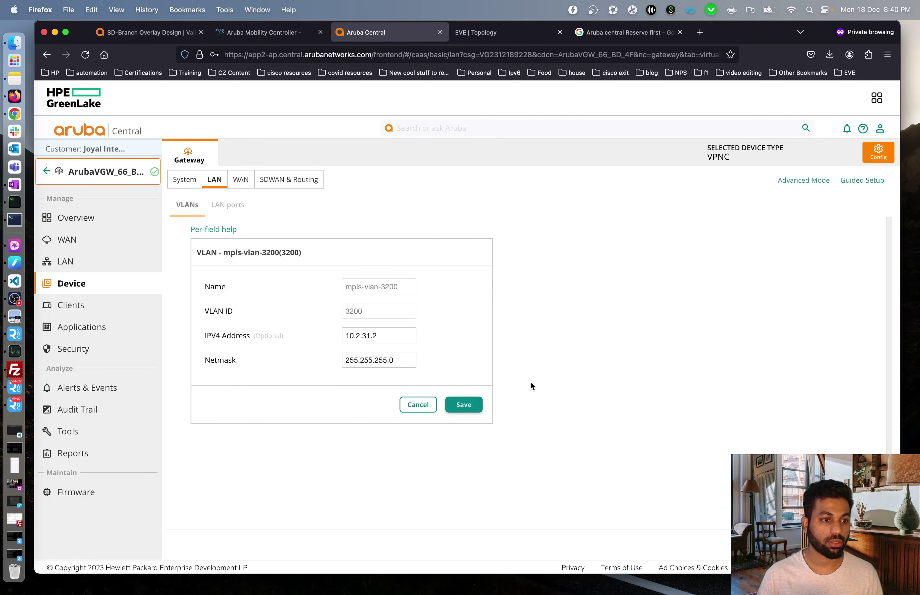
click(475, 405)
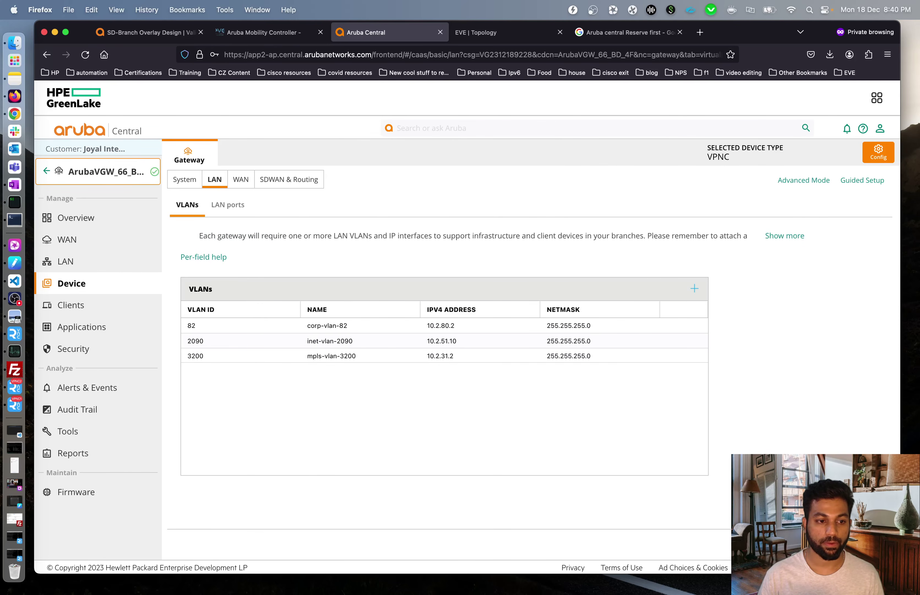
key(super+Tab)
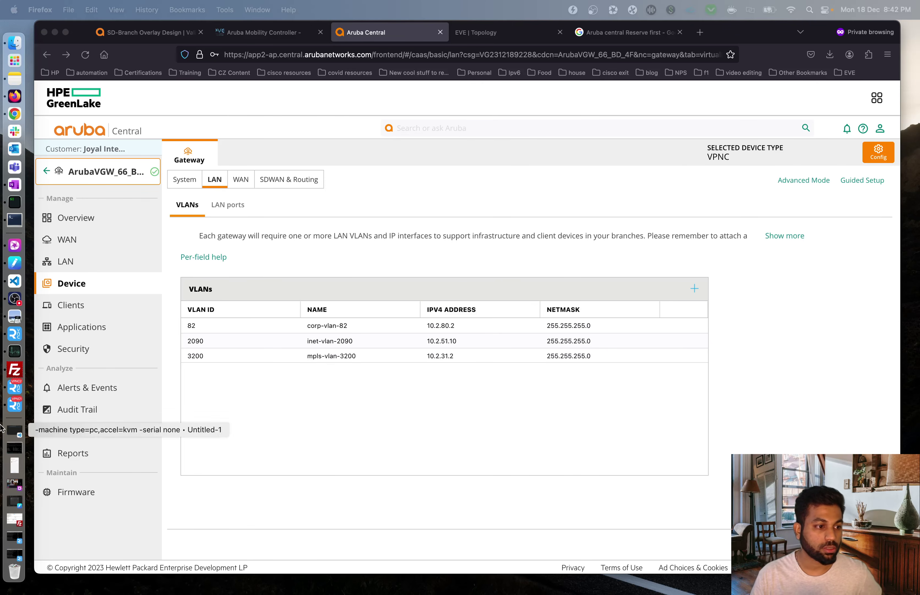
- Leave the gateway configuration, continuing past unsaved changes, back to the group's Gateways list
click(228, 198)
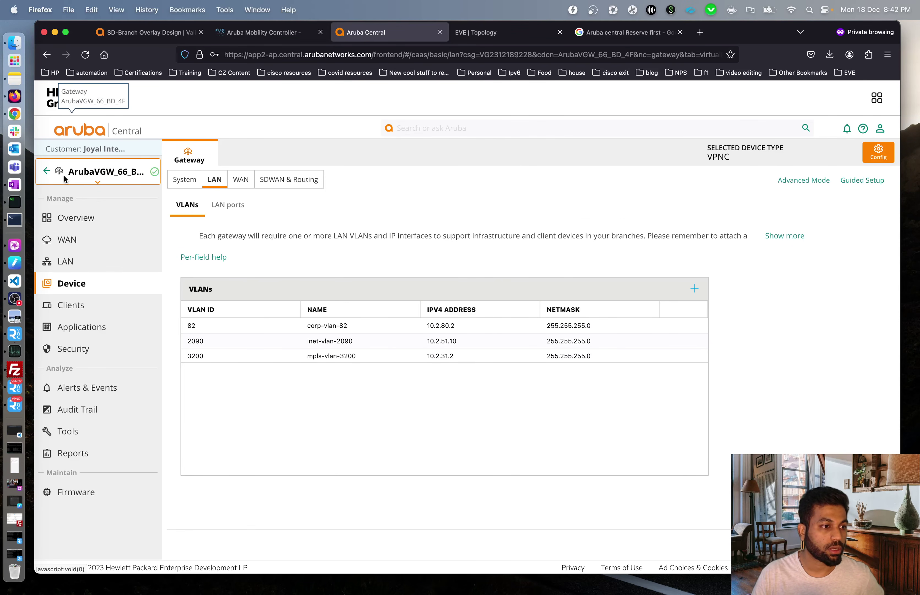
click(48, 173)
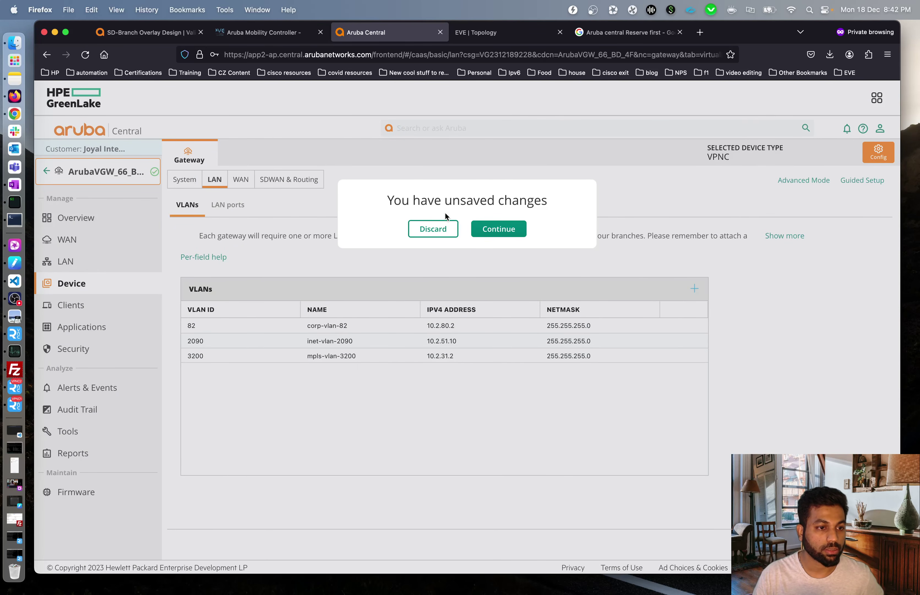
click(499, 229)
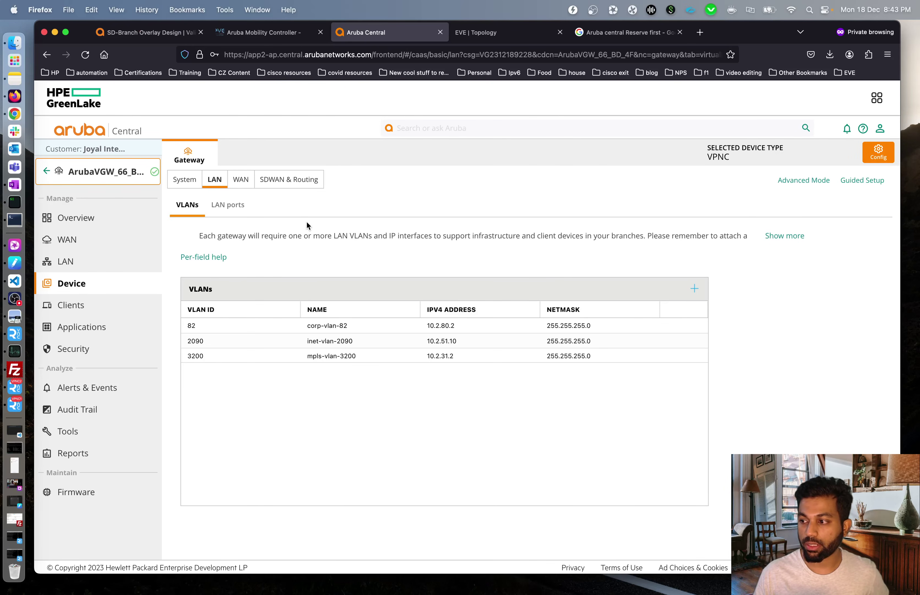
click(43, 172)
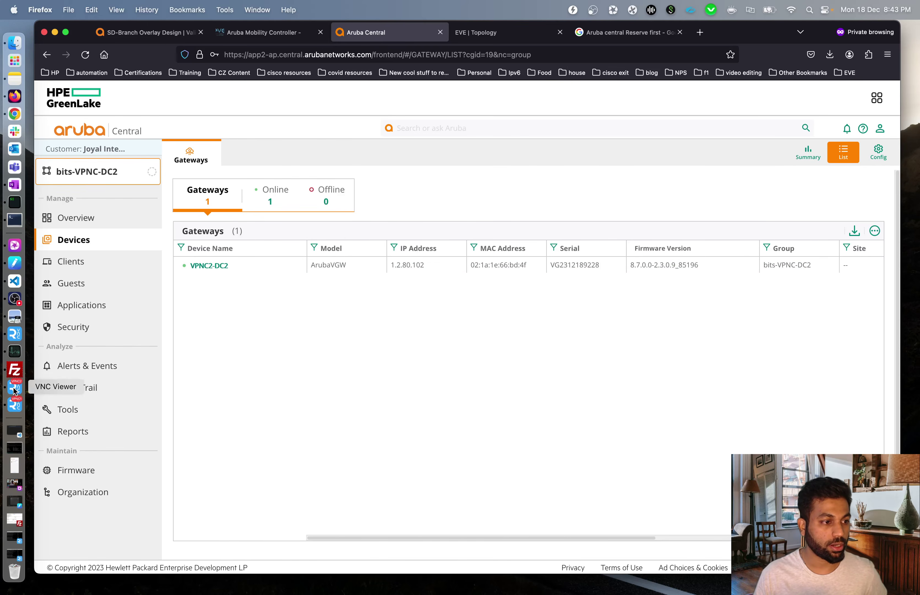
click(9, 221)
- Connect to the VPNC2 host in ZOC and run 'show ip interface br'
click(72, 31)
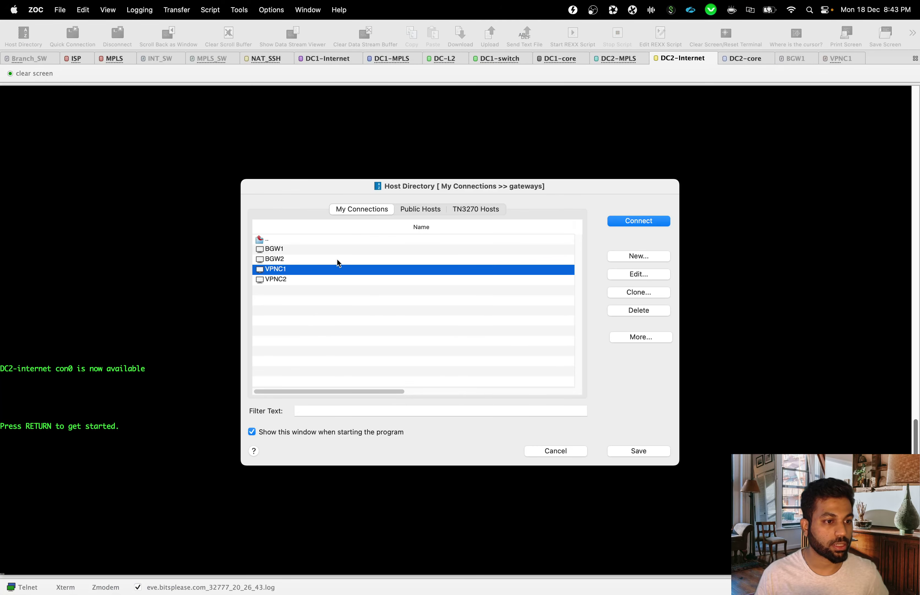
click(293, 280)
click(632, 221)
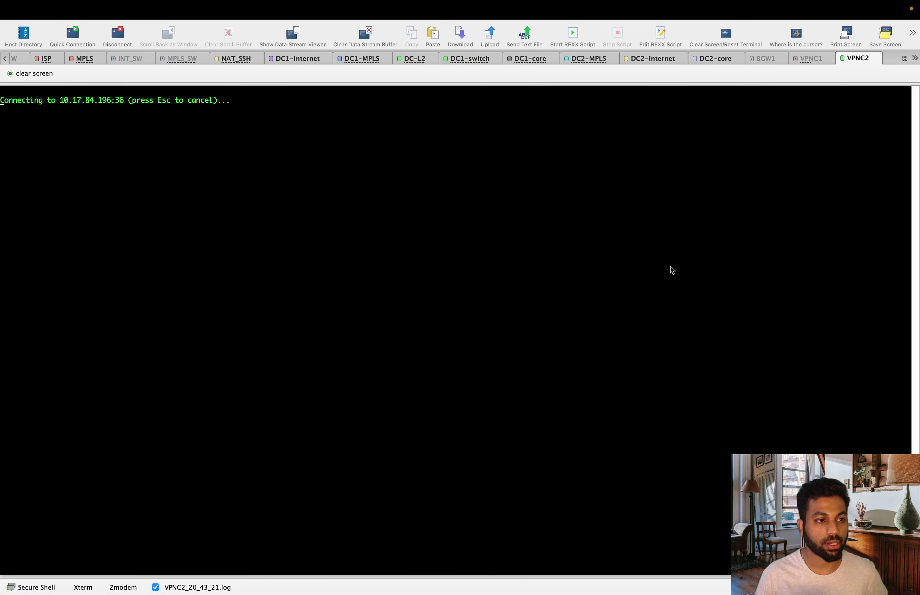
key(Return)
key(Return)
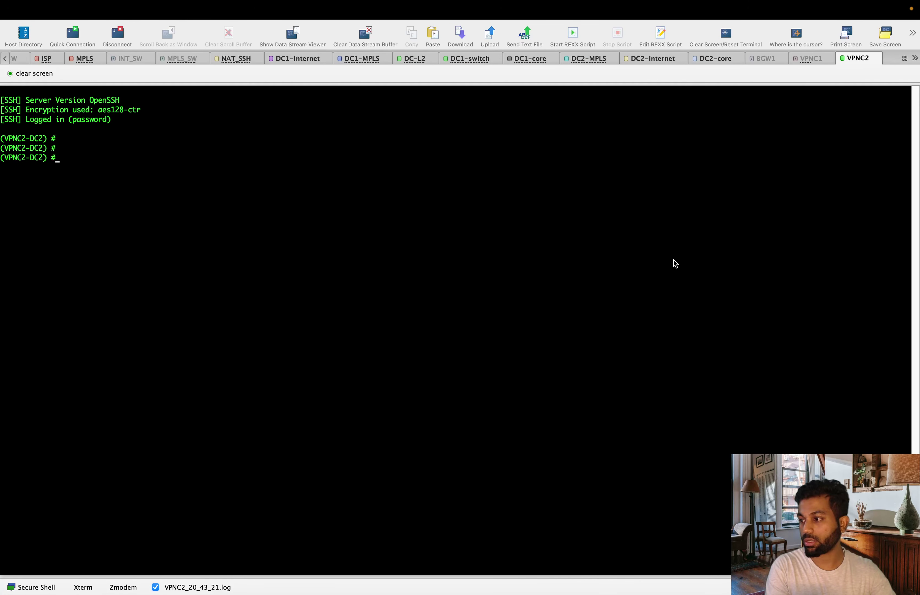
text(show ip )
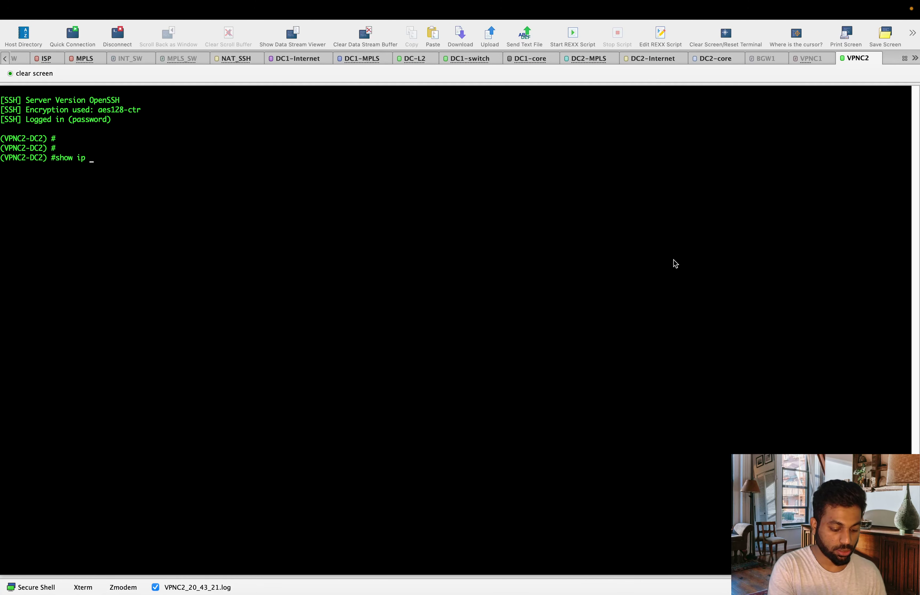
text(interface br)
key(Return)
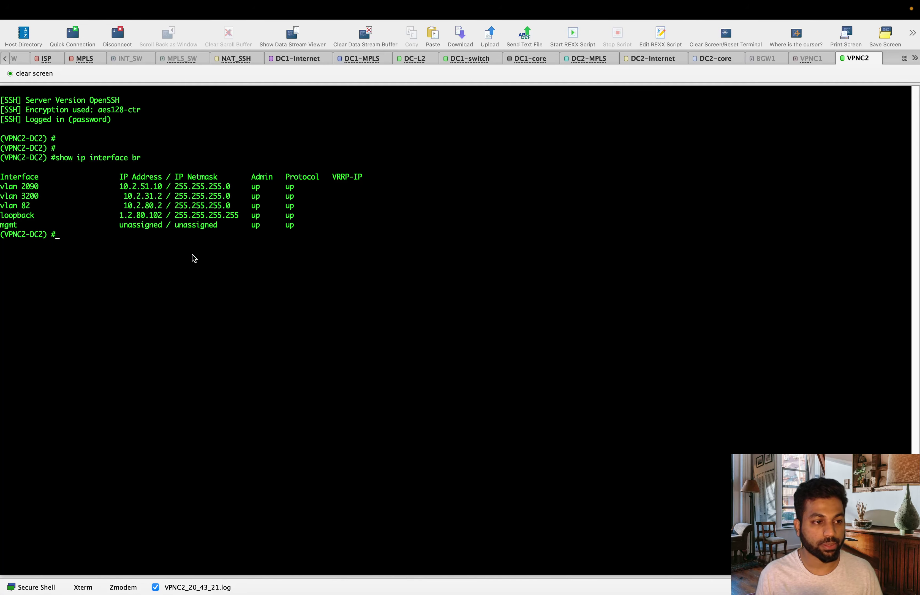
key(super+Tab)
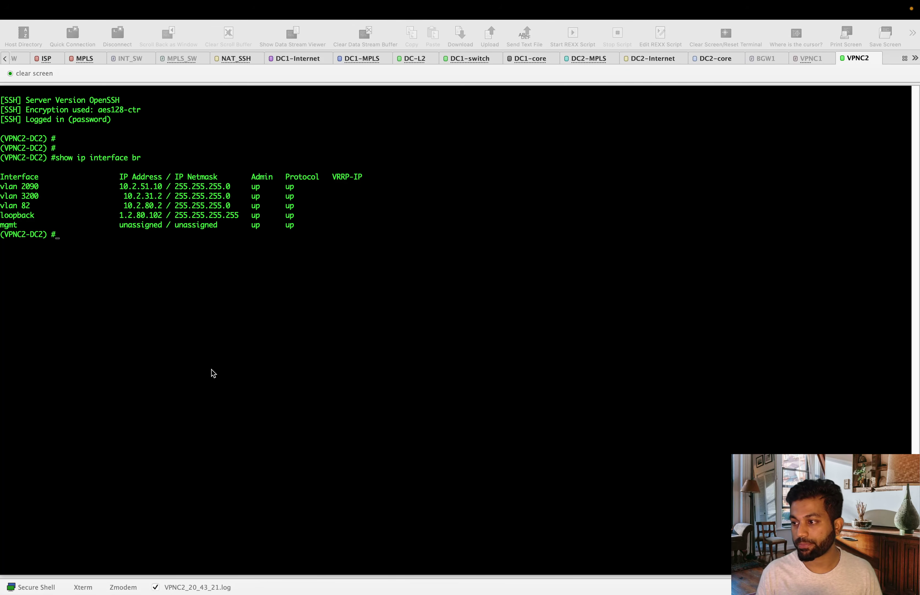
- Run 'show ip route' and highlight the 10.2.51.1 default route and connected routes
click(274, 384)
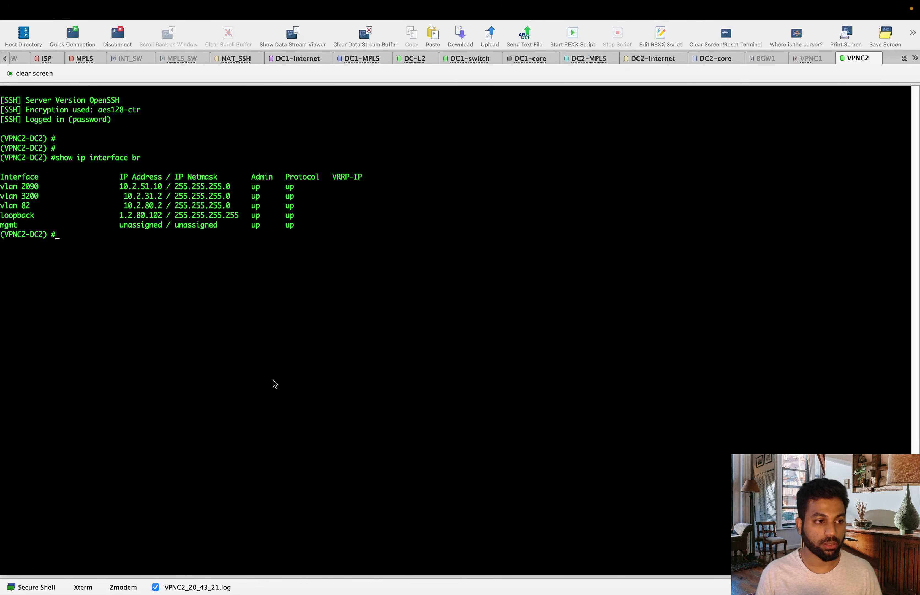
text(s)
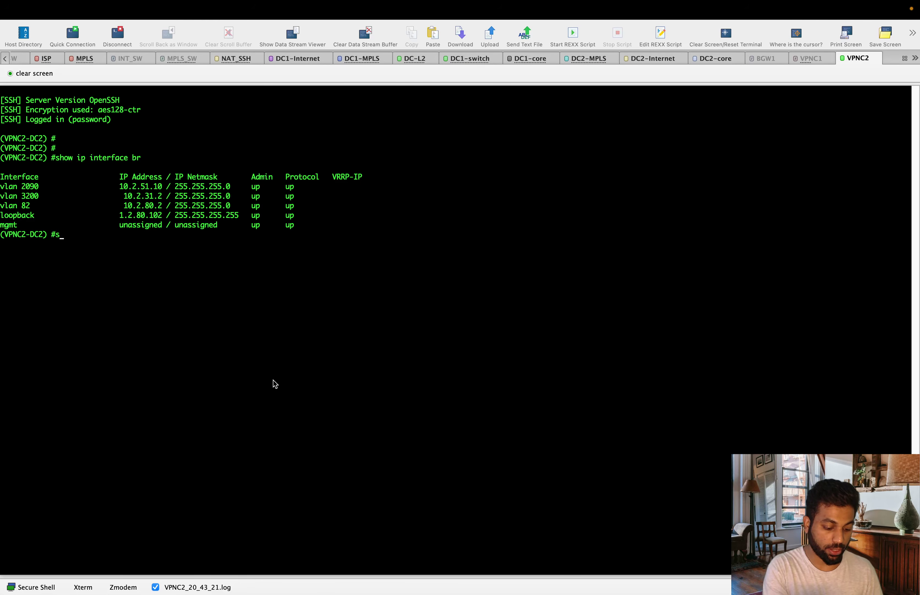
text(how ip route)
key(Return)
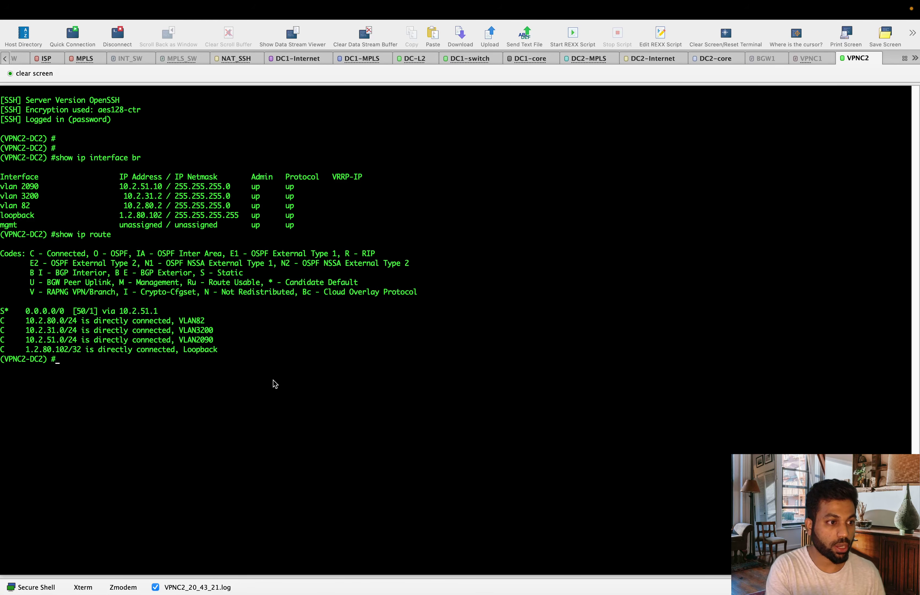
key(Return)
key(Return)
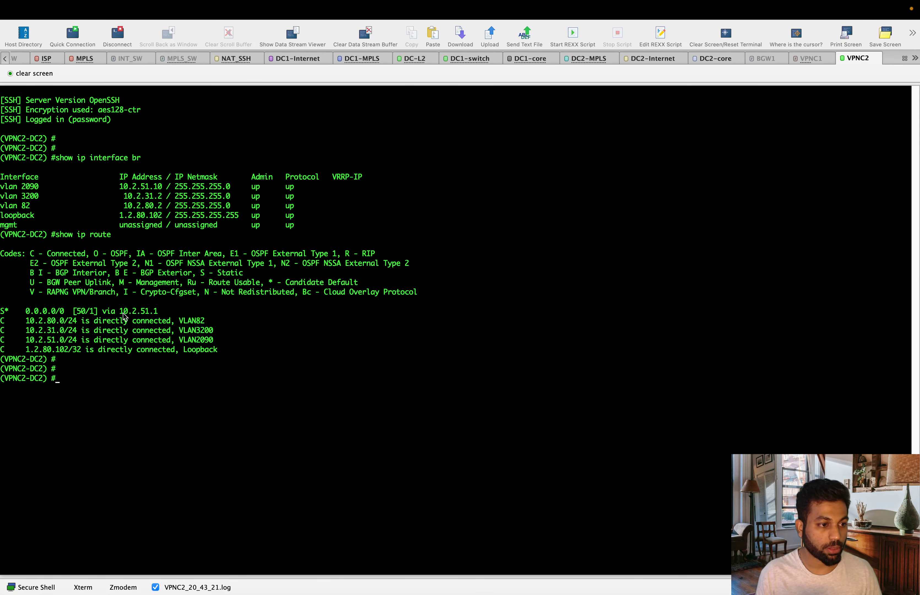
drag(119, 312, 161, 314)
key(super+Tab)
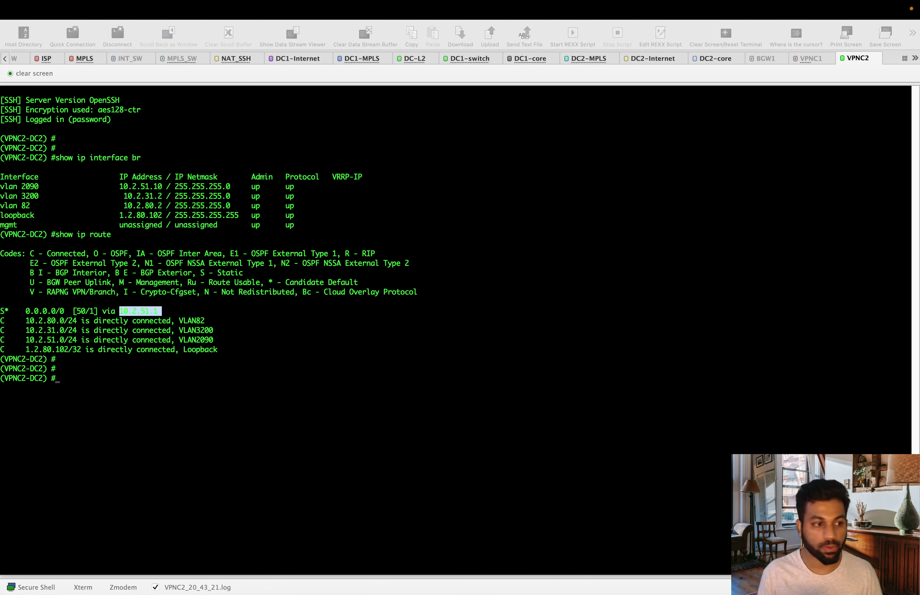
key(super+Tab)
drag(230, 340, 16, 322)
click(90, 345)
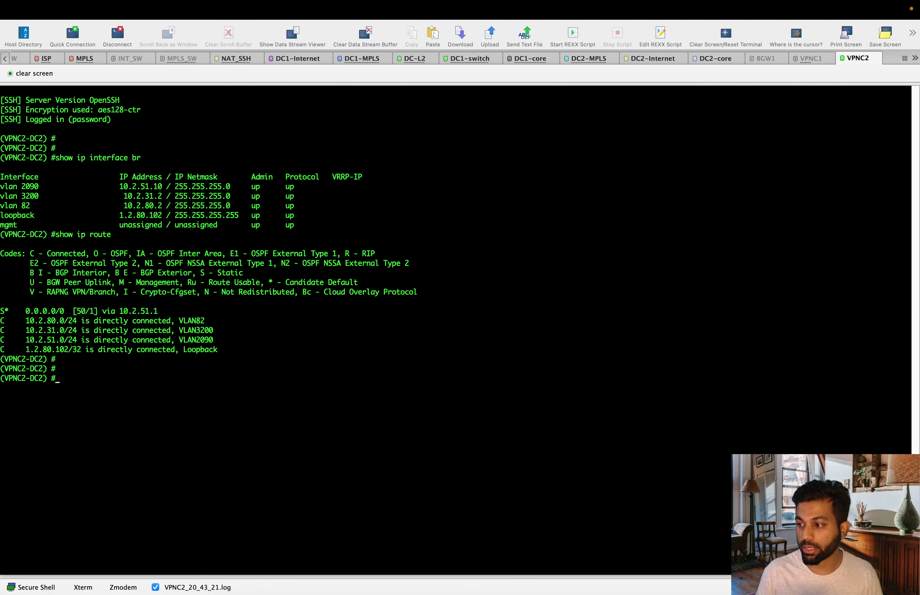
- Run 'show aruba-central details' and highlight the Central connection Up rows
text(show aru)
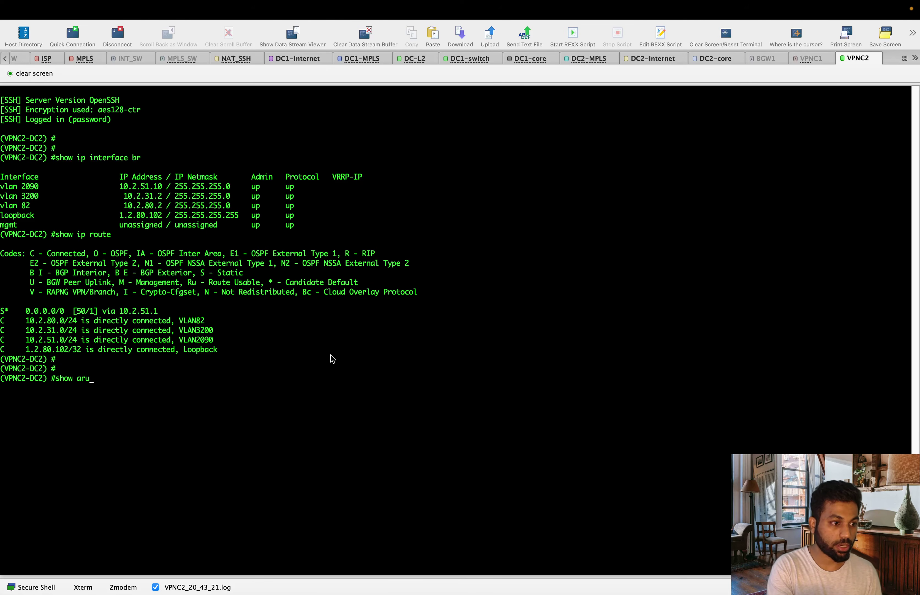
key(Tab)
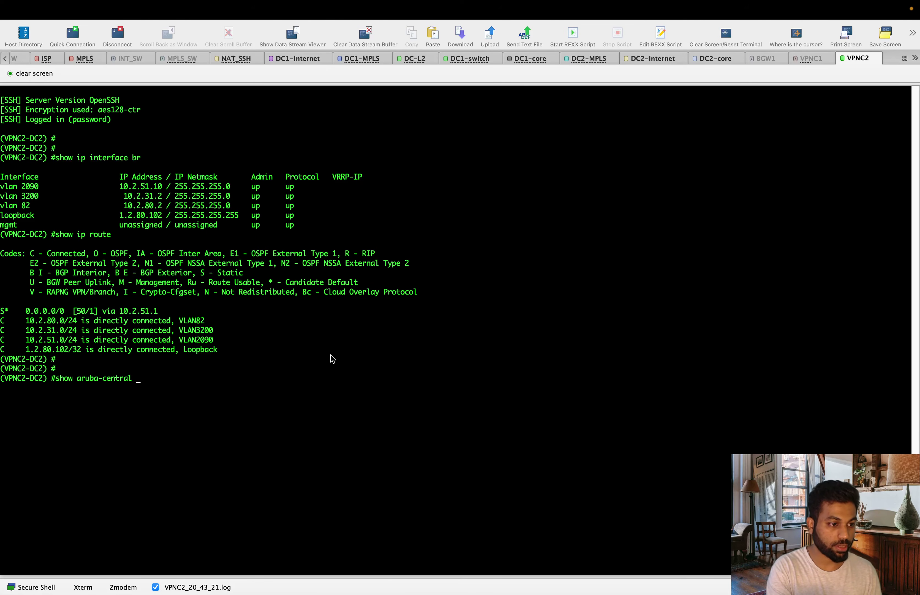
text(details)
key(Return)
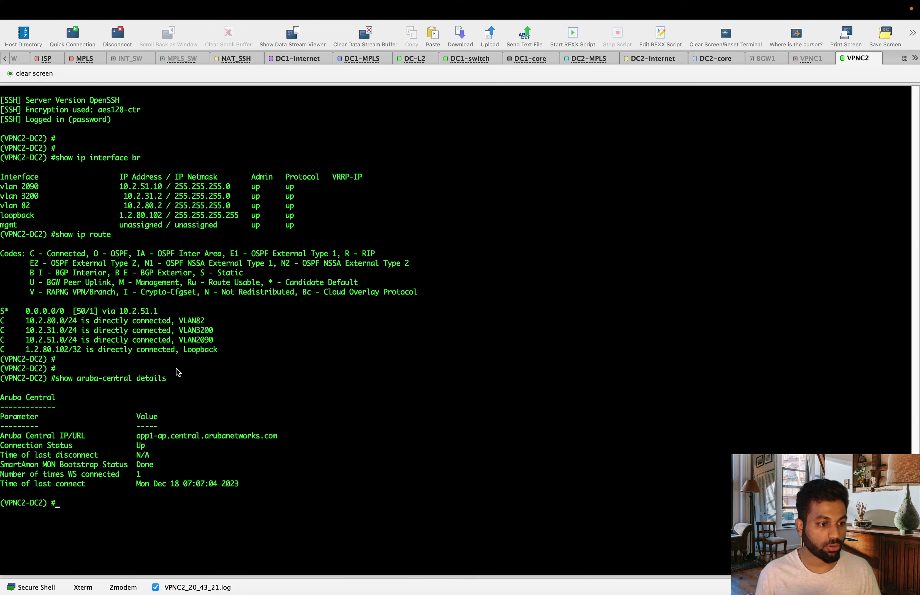
drag(150, 454, 1, 436)
click(400, 390)
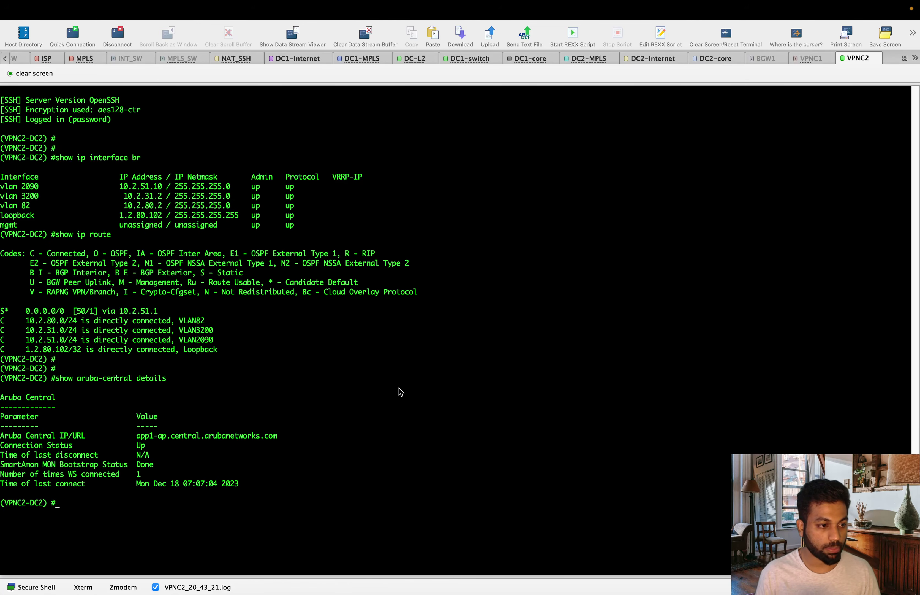
- Run 'show aruba-central control-channel' and highlight the control channel URL and READY state
text(show run)
key(Tab)
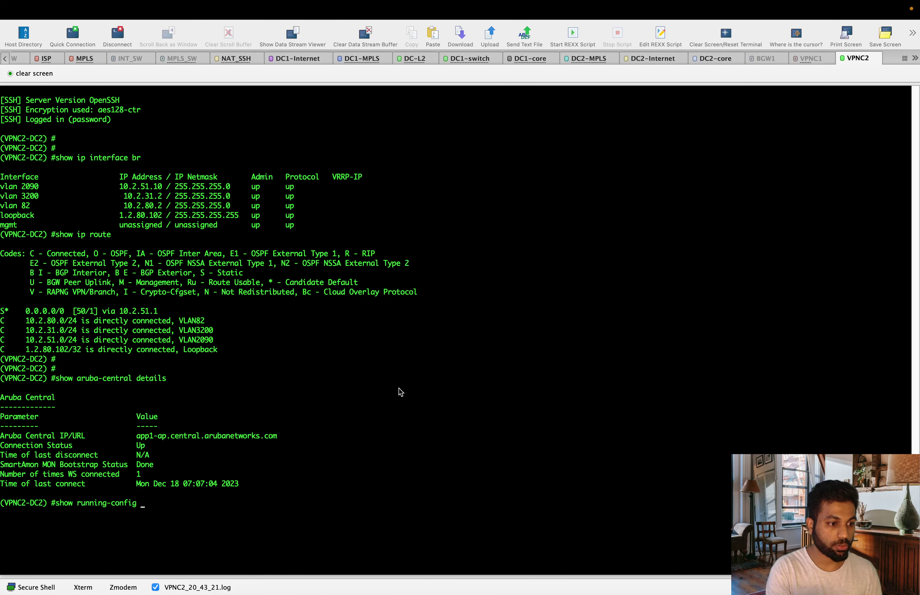
key(BackSpace)
key(BackSpace)
key(BackSpace)
key(BackSpace)
key(BackSpace)
key(BackSpace)
key(BackSpace)
key(BackSpace)
key(BackSpace)
key(BackSpace)
key(BackSpace)
key(BackSpace)
key(BackSpace)
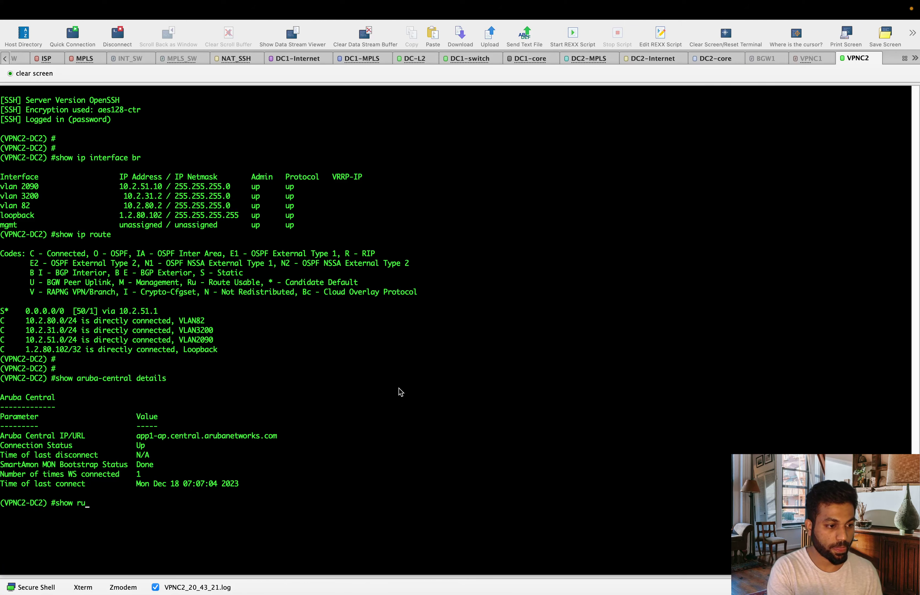
text(arub)
key(Tab)
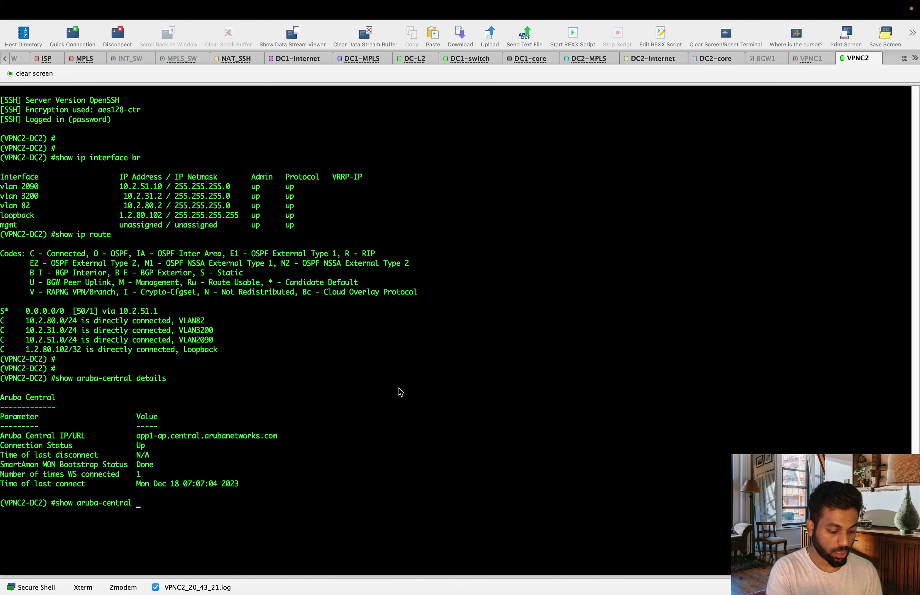
text(cont)
key(Tab)
key(Return)
key(Return)
key(Return)
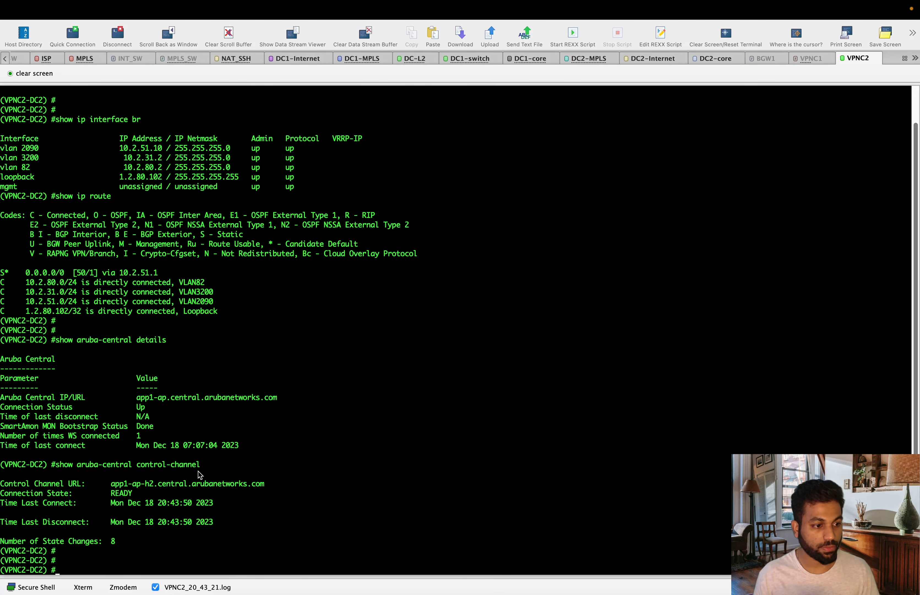
drag(167, 493, 55, 484)
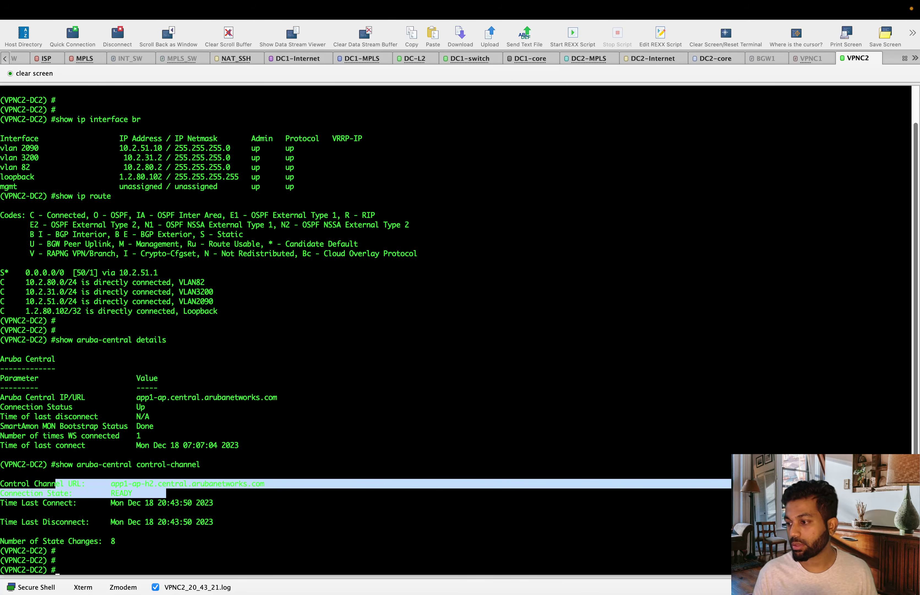
click(552, 268)
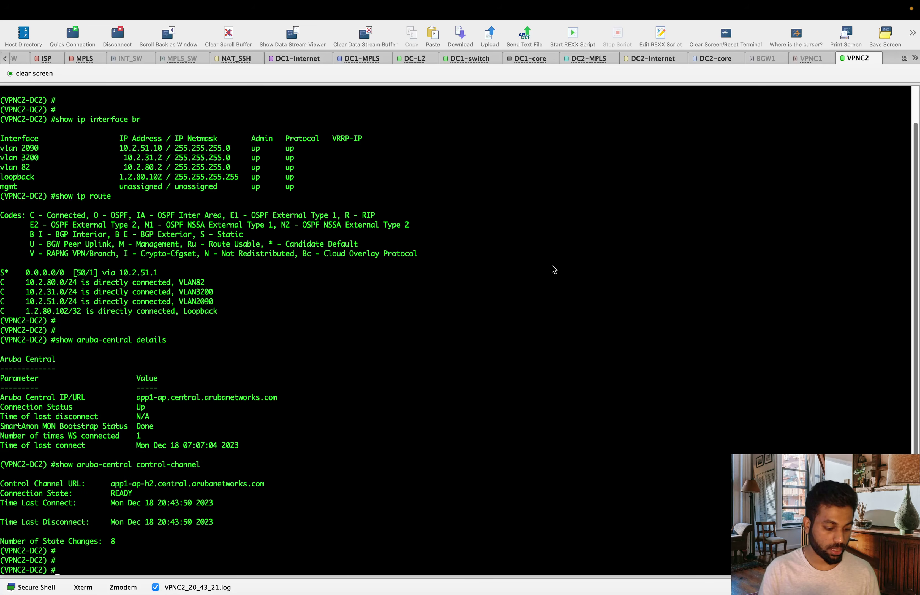
- Run 'show switches' to confirm VPNC2-DC2 is up with configuration update successful
text(show switch)
key(Return)
key(Return)
key(Return)
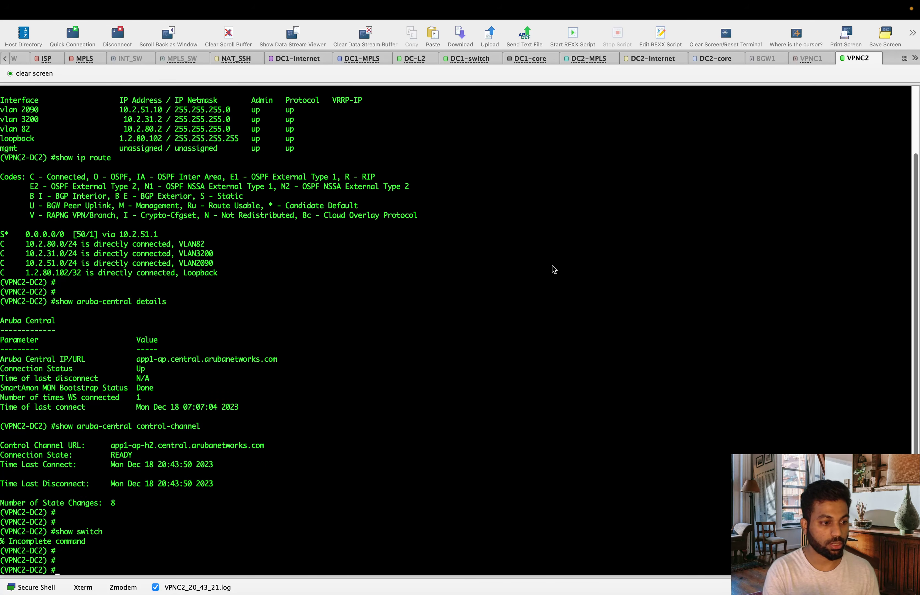
key(Up)
text(es)
key(Return)
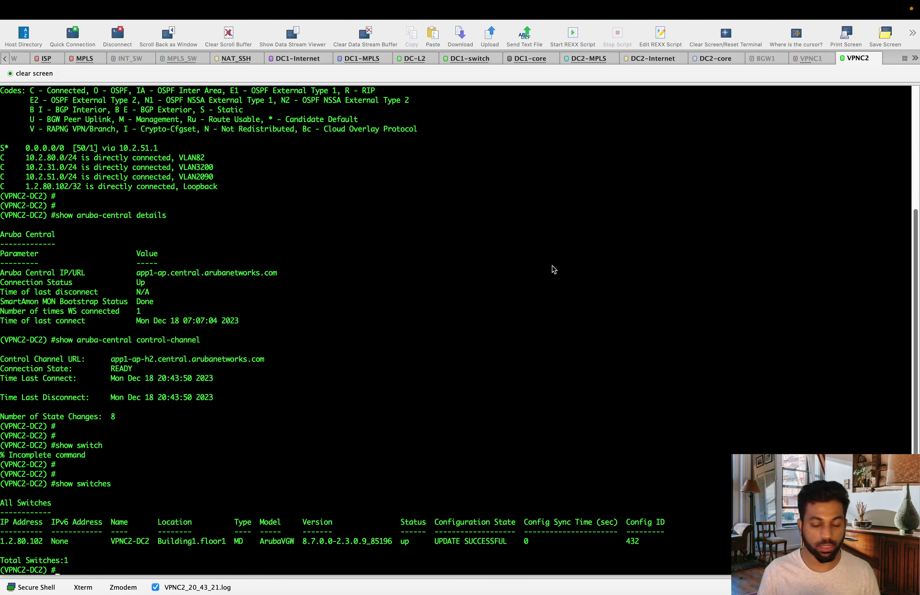
key(super+Tab)
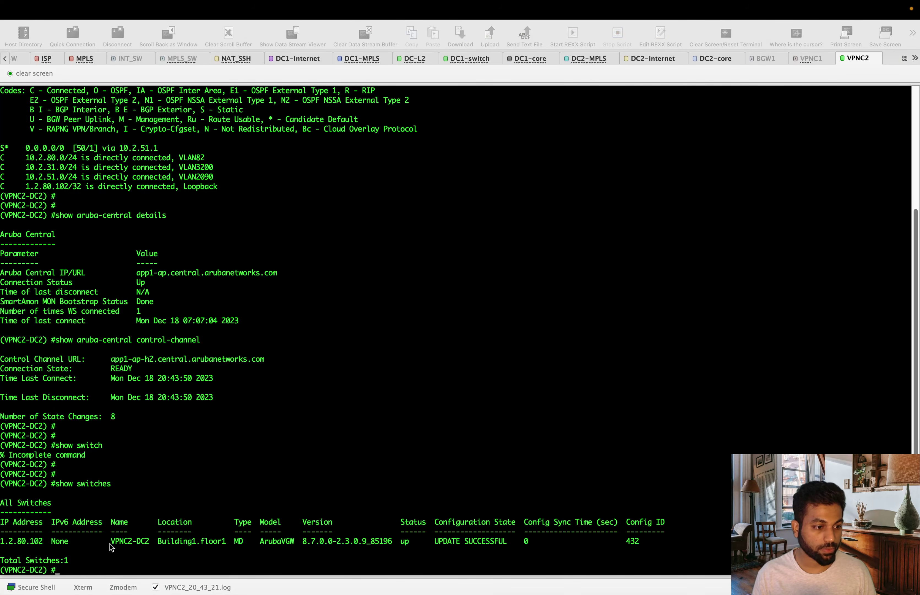
click(118, 545)
double_click(280, 541)
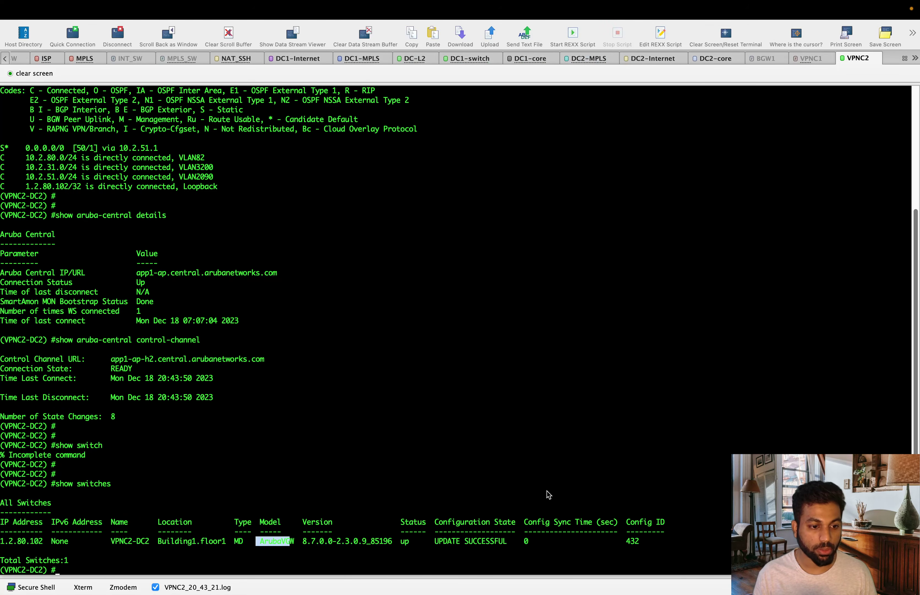
click(439, 550)
drag(440, 553, 502, 541)
drag(502, 463, 507, 473)
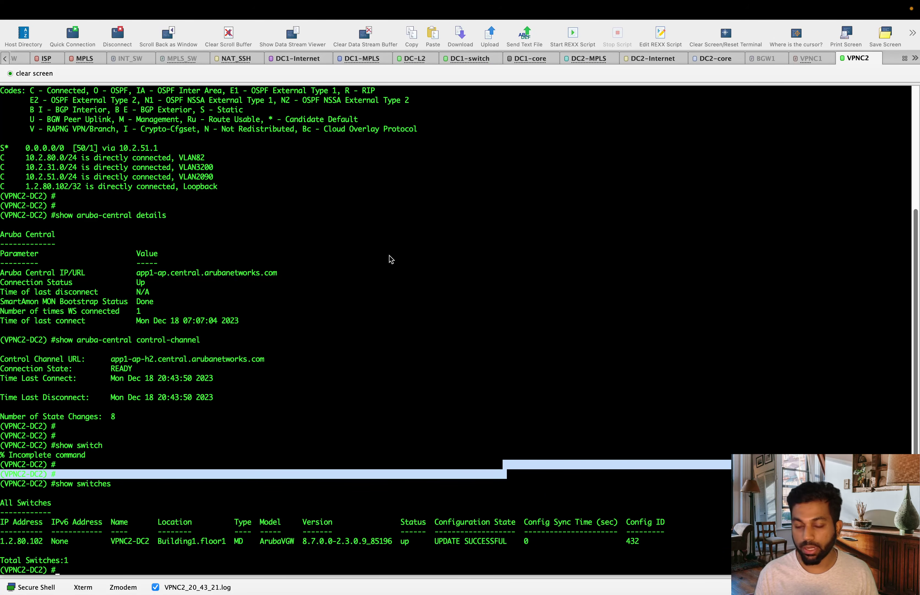
click(335, 302)
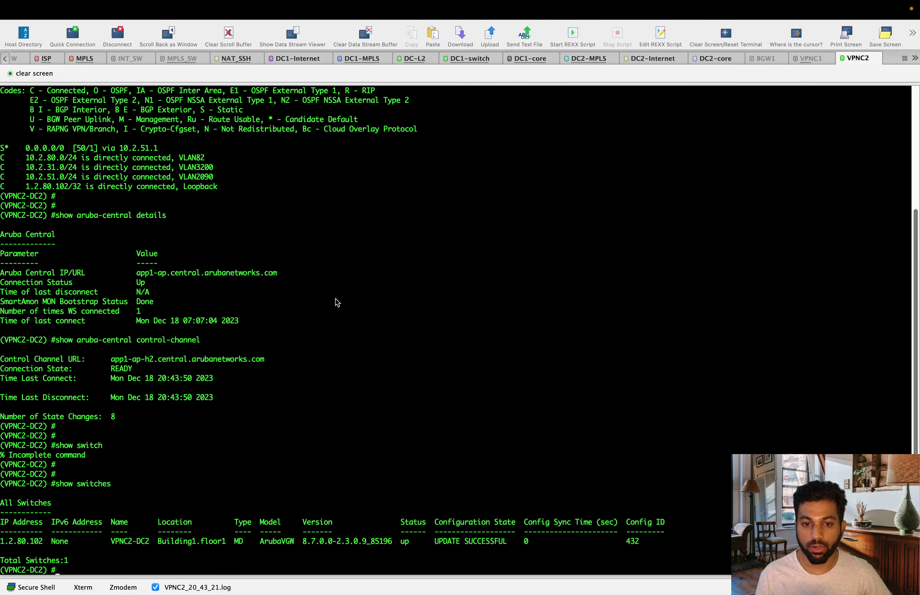
key(ctrl+Up)
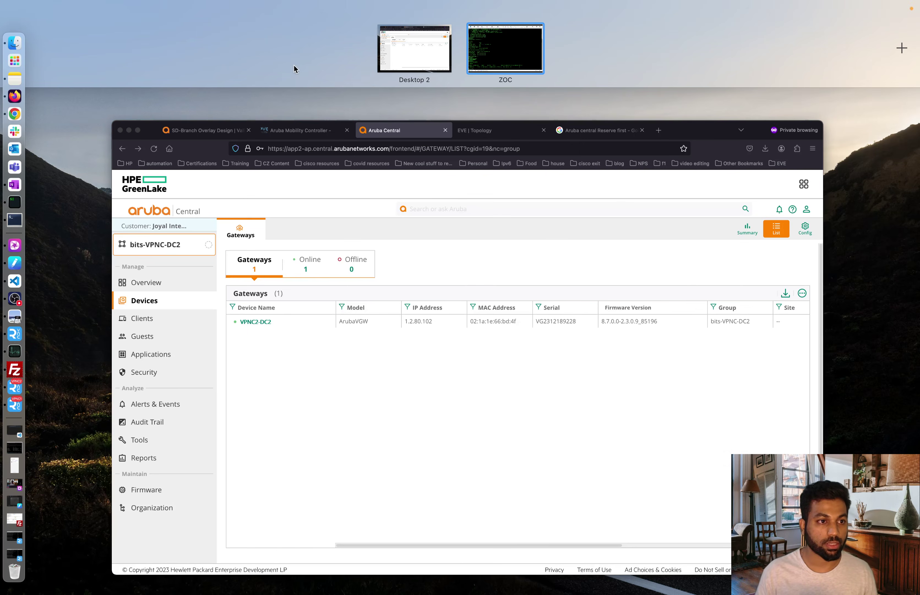
- Switch Firefox to the EVE | Topology tab showing the Aruba SD-Branch lab
click(481, 272)
click(502, 33)
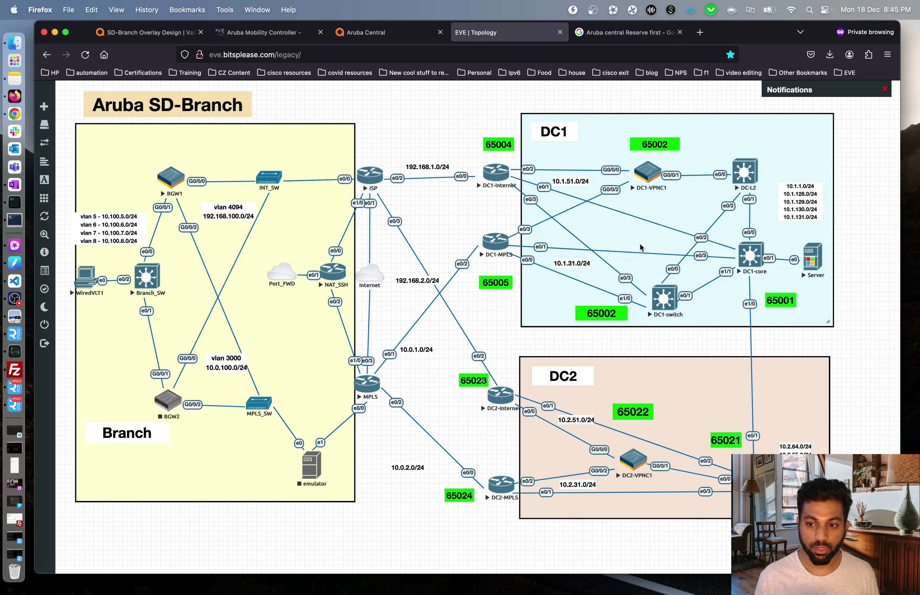
click(479, 581)
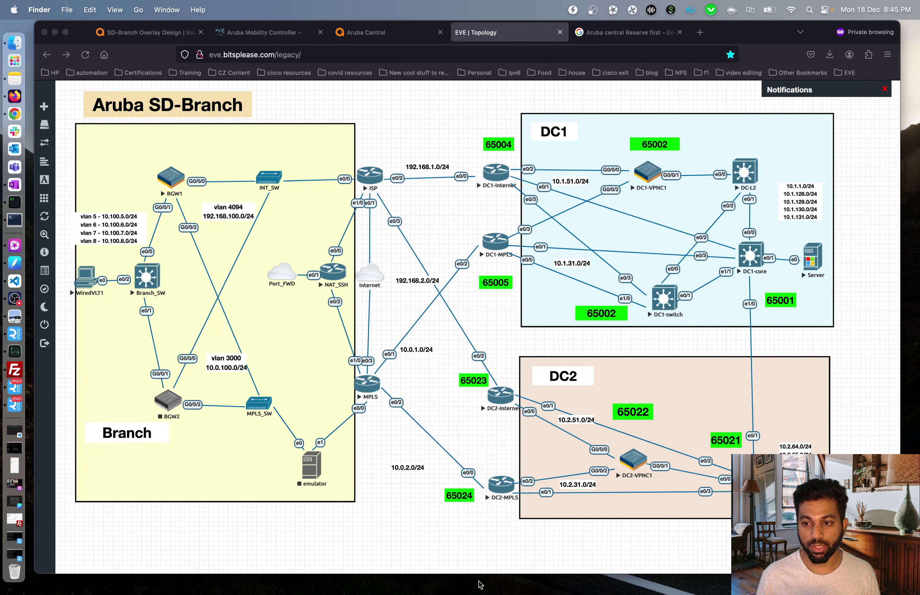